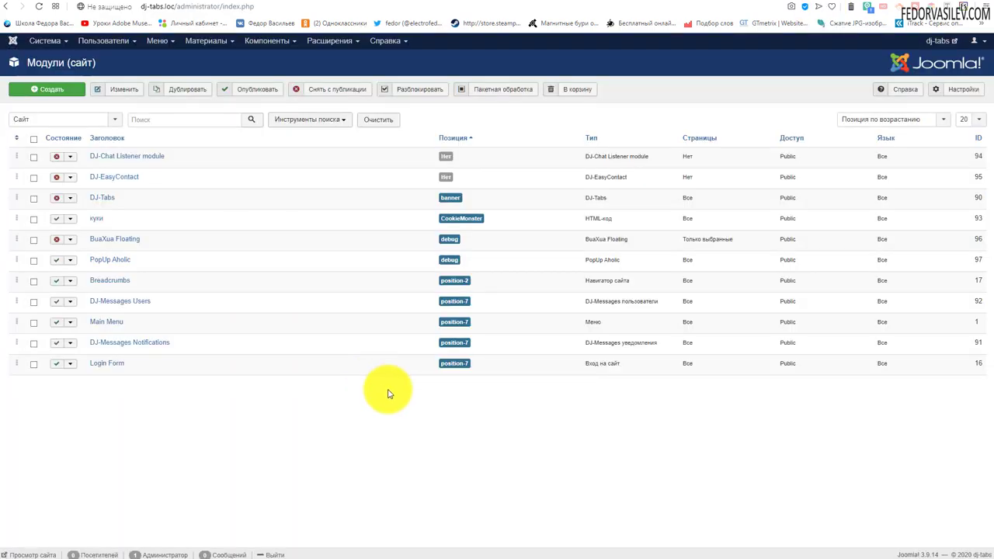
Open the extension installation page of the Joomla administrator
click(323, 45)
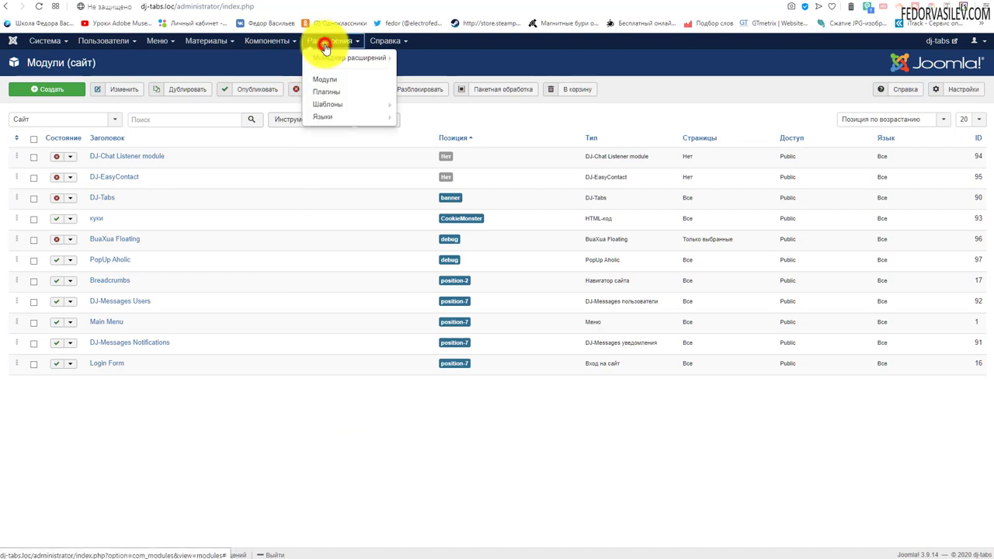
mouse_move(336, 62)
click(410, 58)
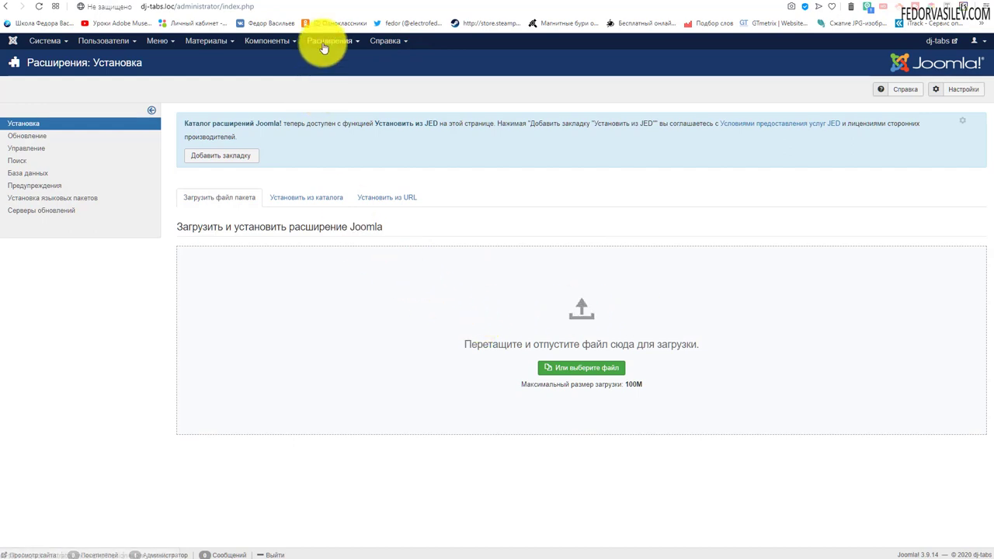
Open the PopUp Aholic module for editing from the list of site modules
click(324, 47)
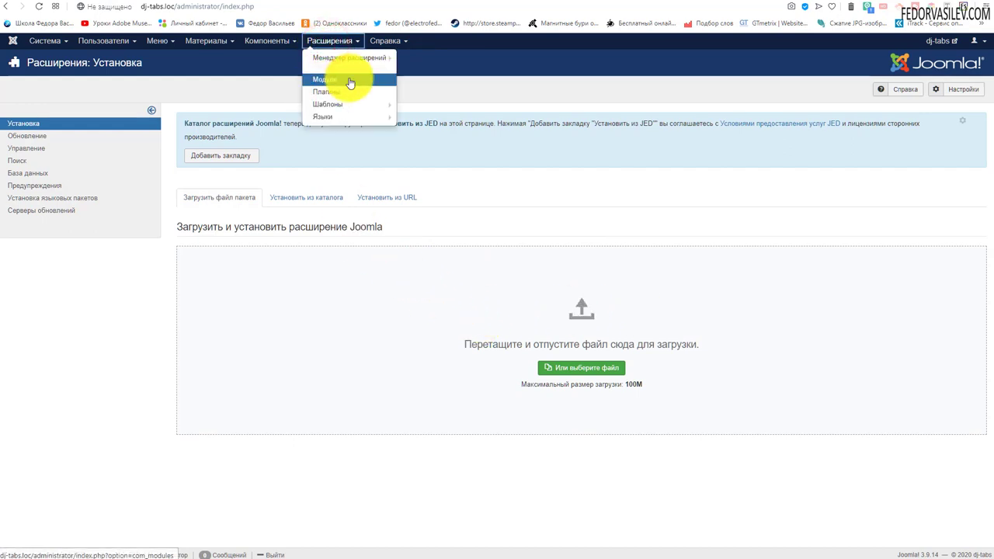
click(349, 78)
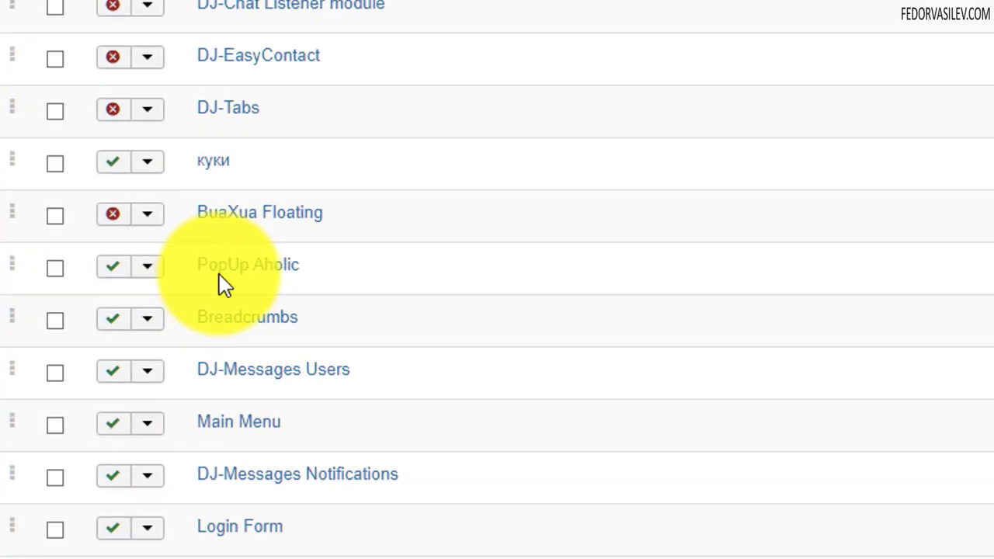
triple_click(366, 278)
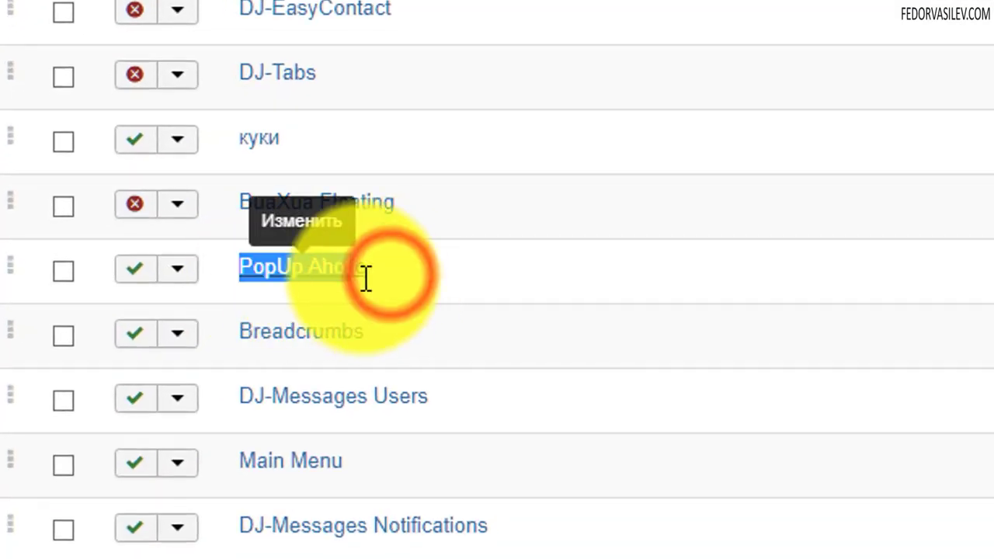
click(370, 272)
triple_click(366, 268)
click(250, 270)
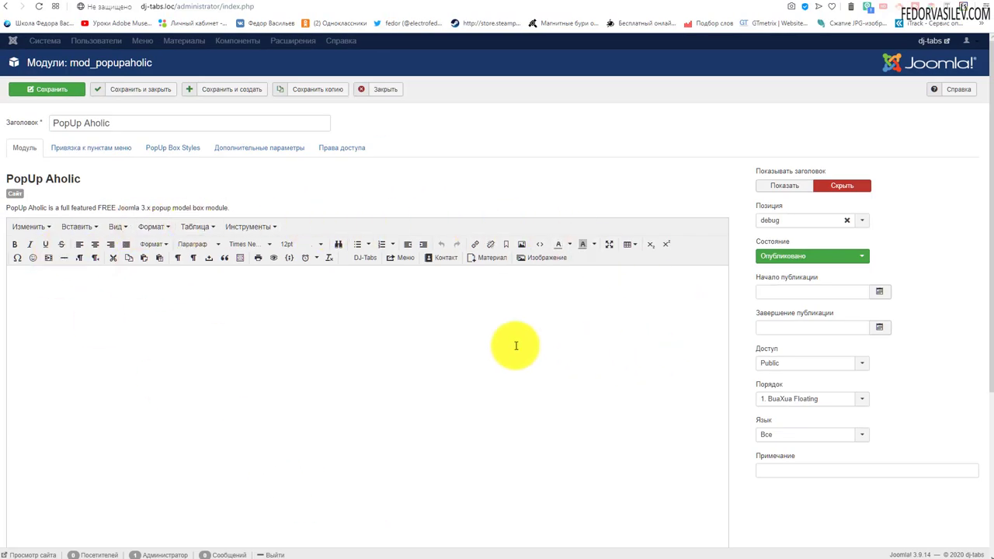
Examine the PopUp Aholic module's content editor and the popup box settings beneath it
scroll(474, 373, down, 2)
scroll(466, 381, up, 2)
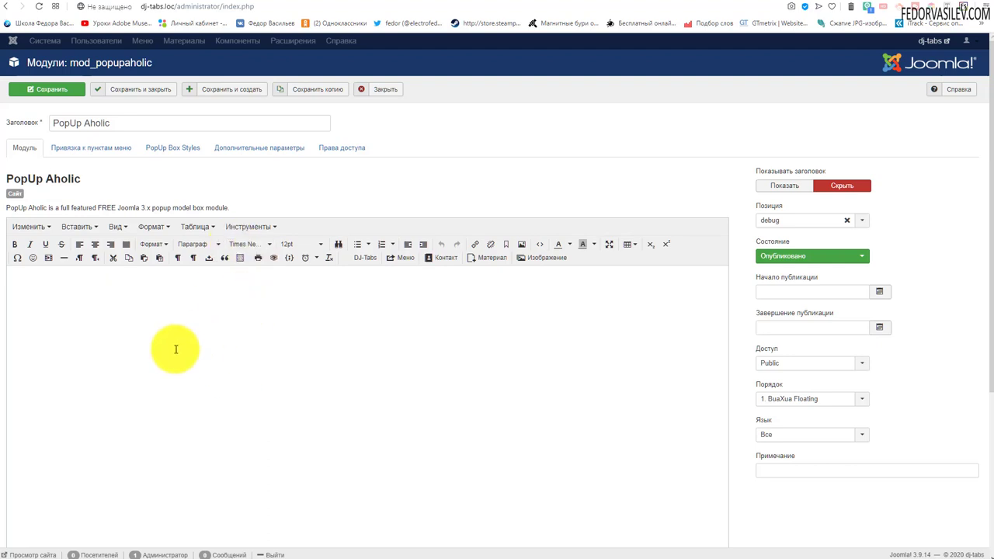
scroll(163, 313, down, 1)
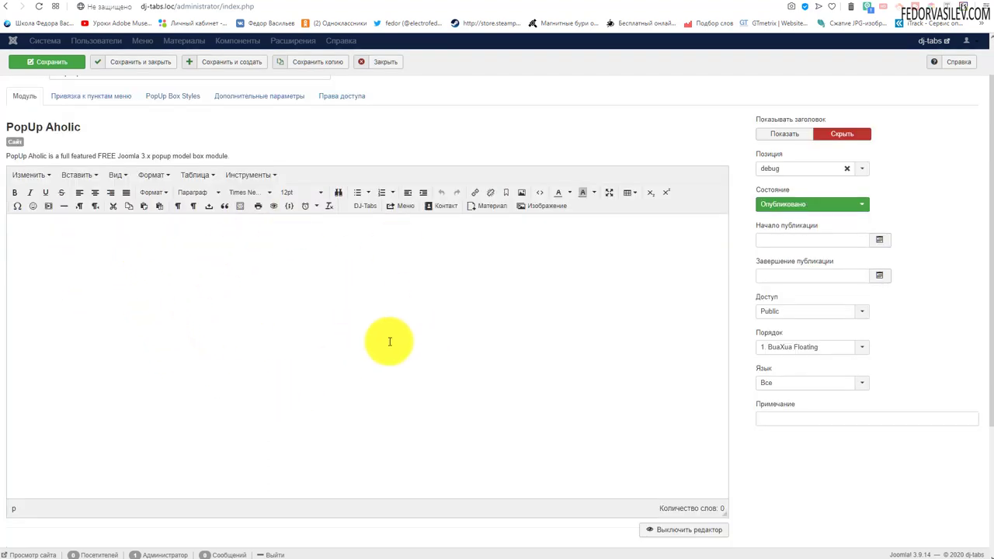
scroll(439, 307, up, 1)
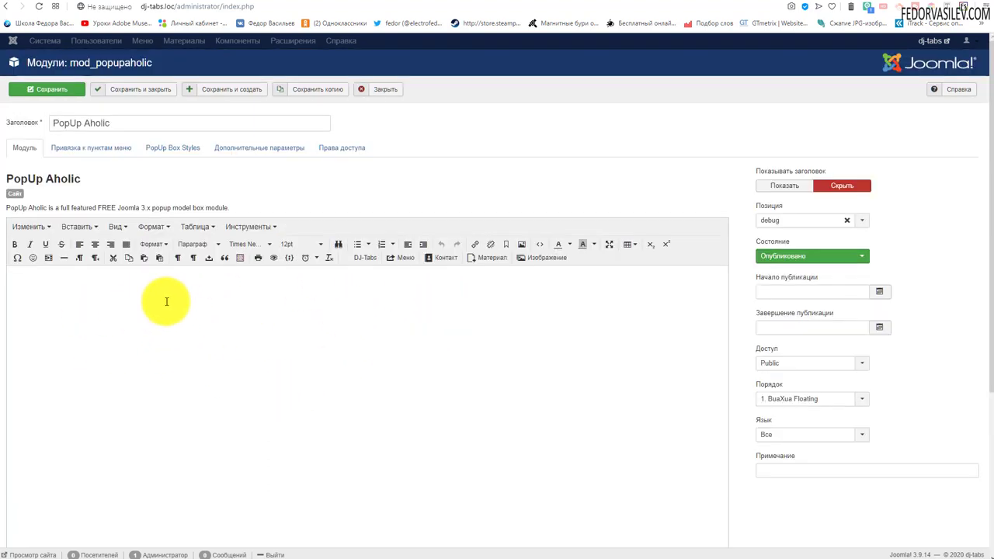
scroll(394, 316, down, 2)
scroll(391, 317, up, 1)
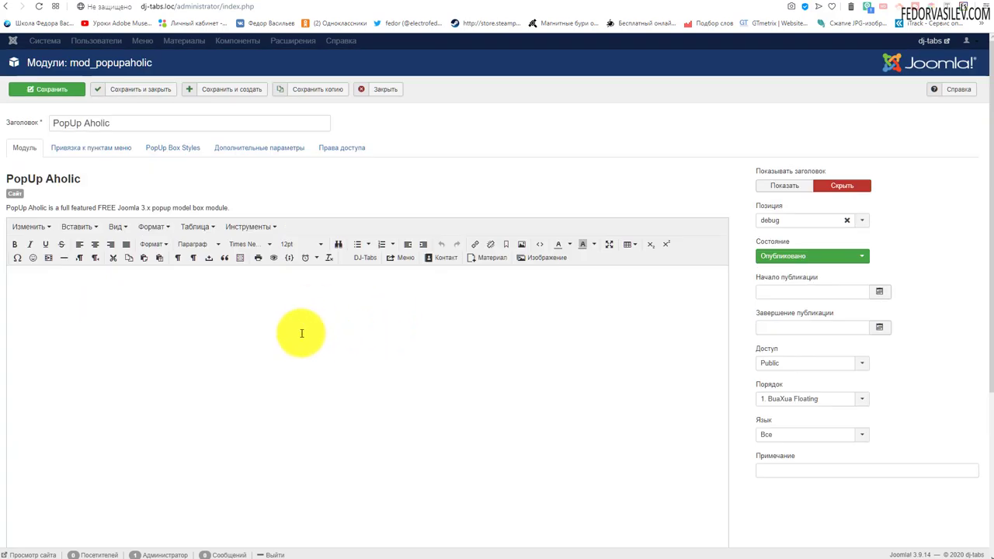
scroll(284, 329, down, 3)
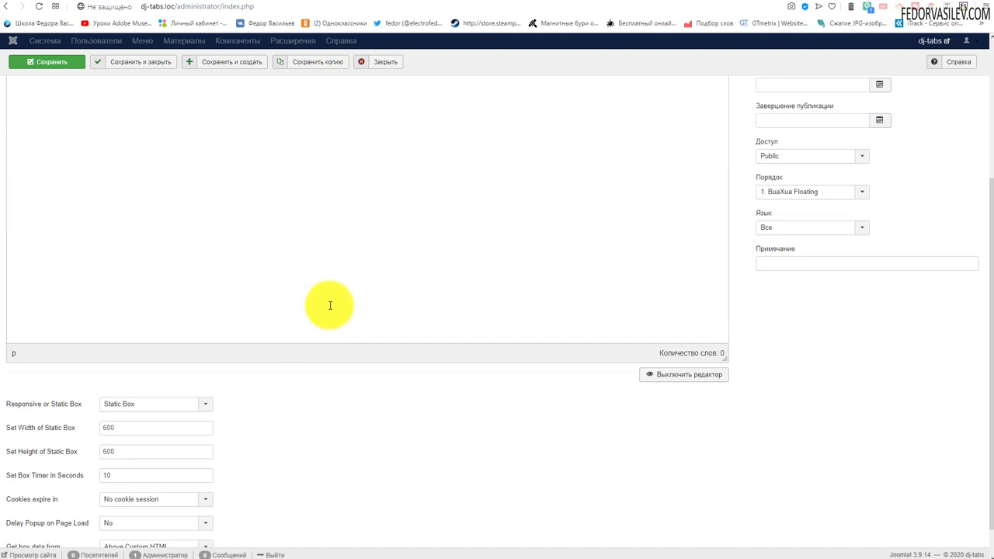
scroll(342, 318, up, 3)
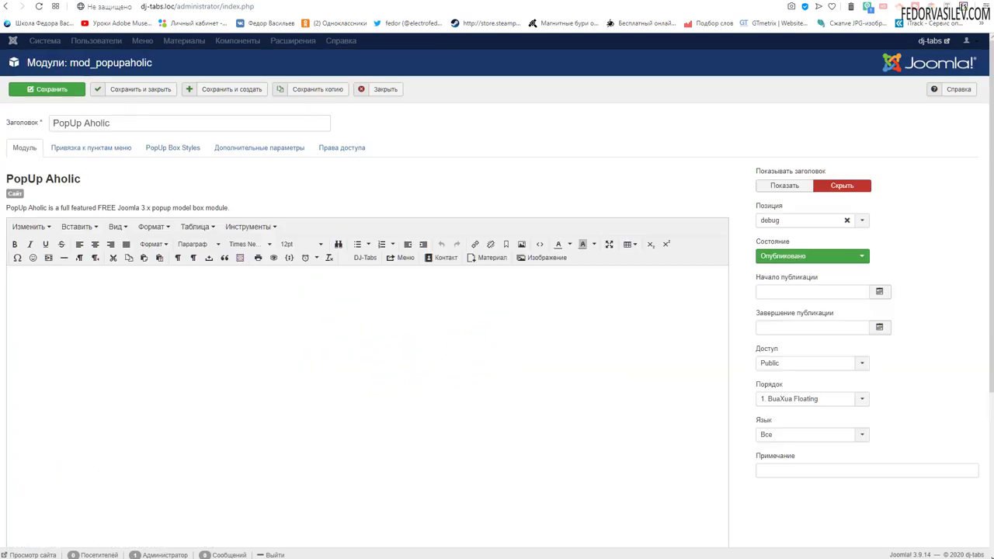
Insert the landing page cover image from the root image folder into the module's content
click(525, 262)
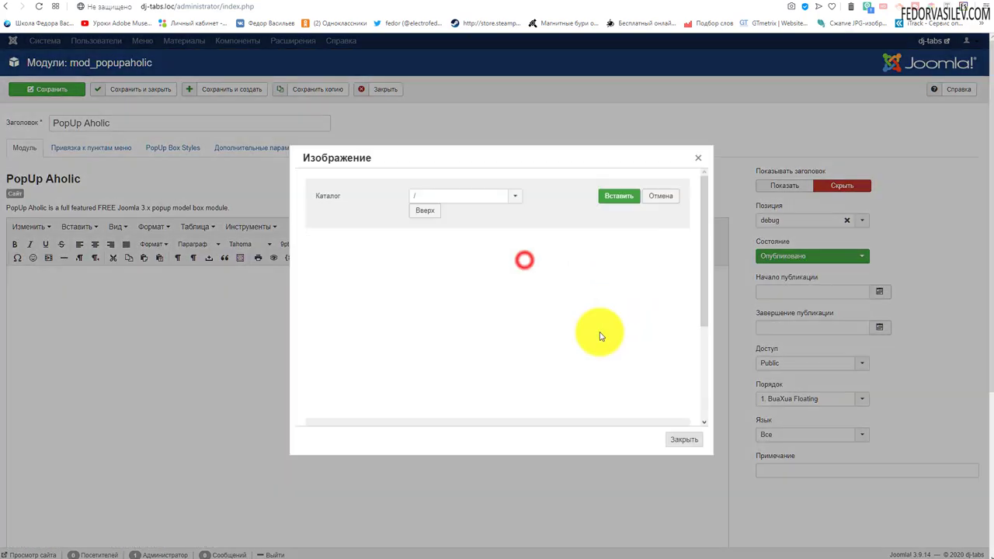
click(563, 263)
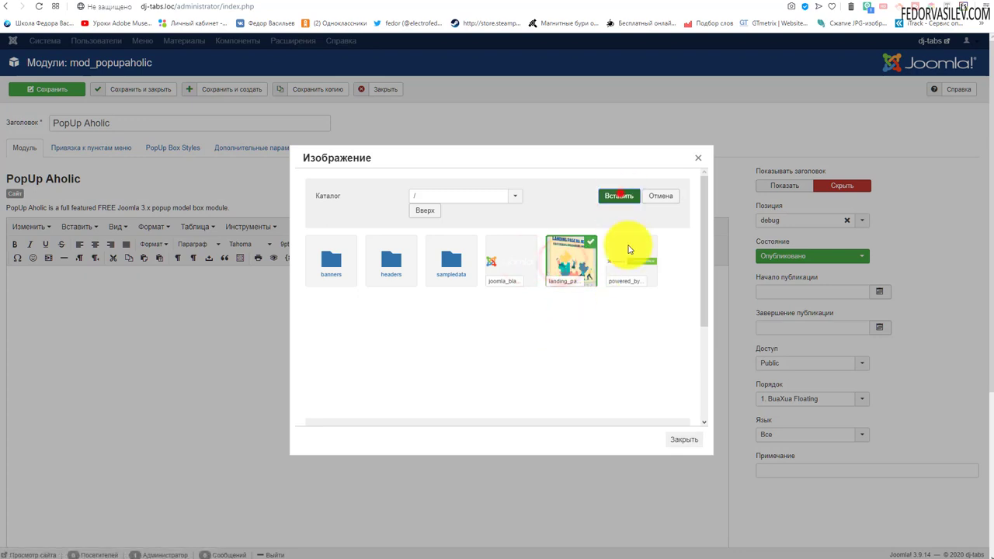
click(621, 195)
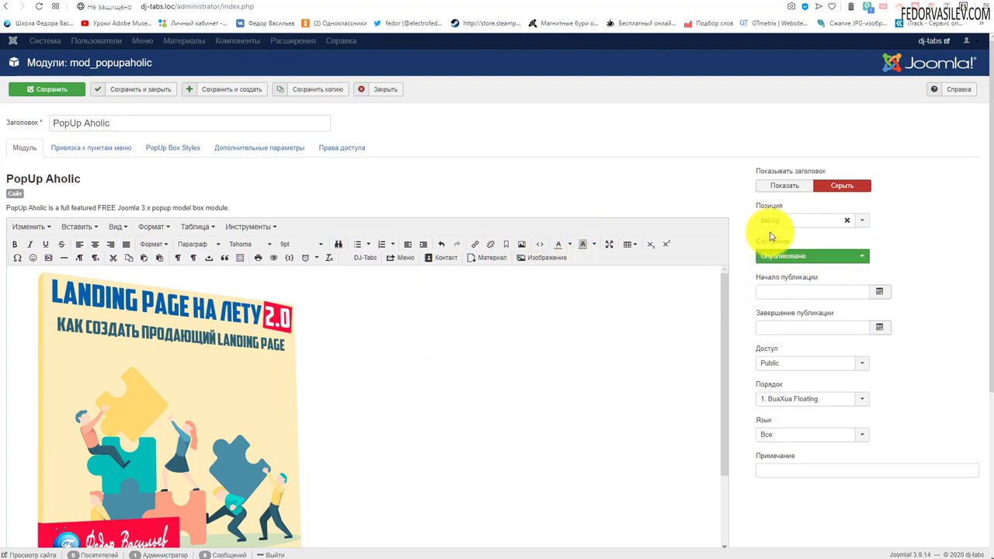
Review the module's title display and menu assignment settings, and save the module
drag(759, 171, 805, 180)
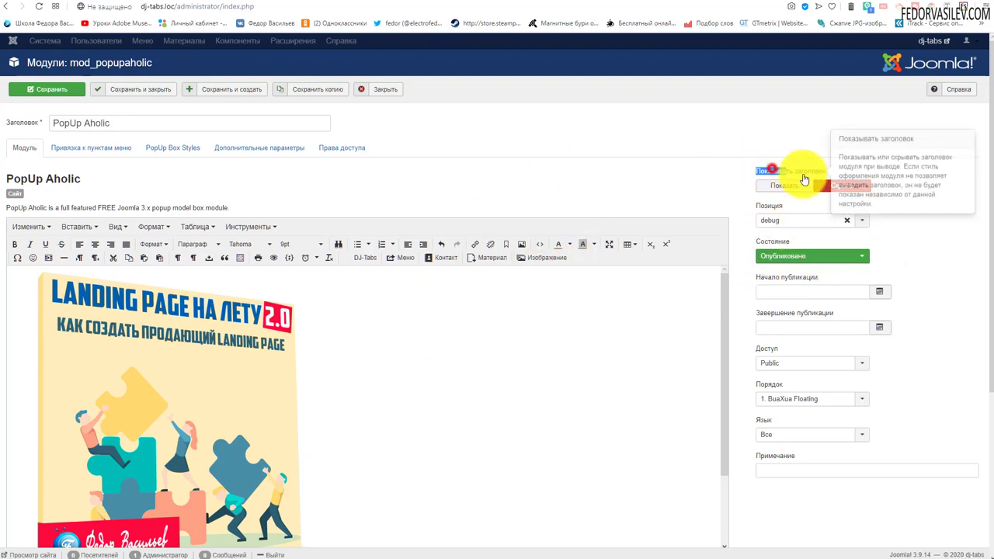
click(715, 186)
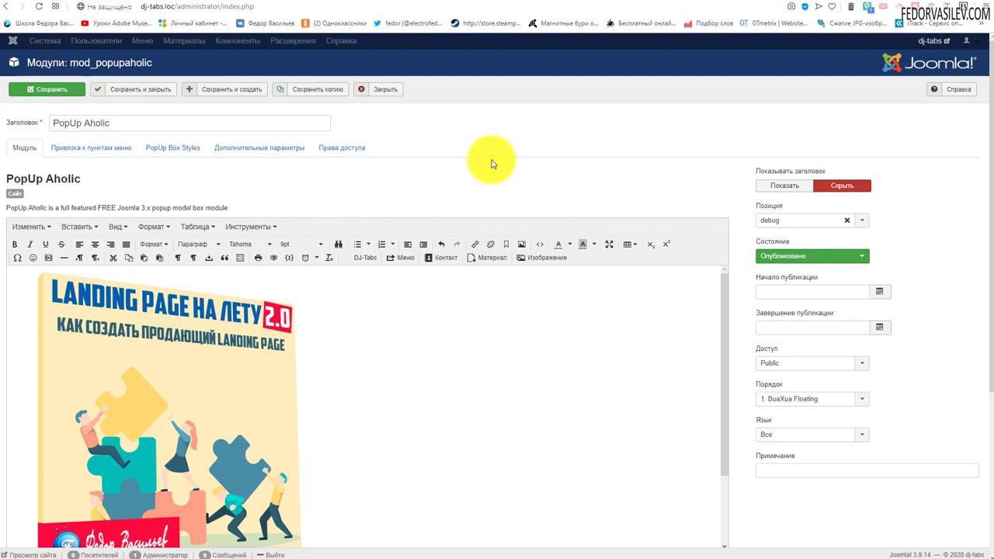
click(62, 149)
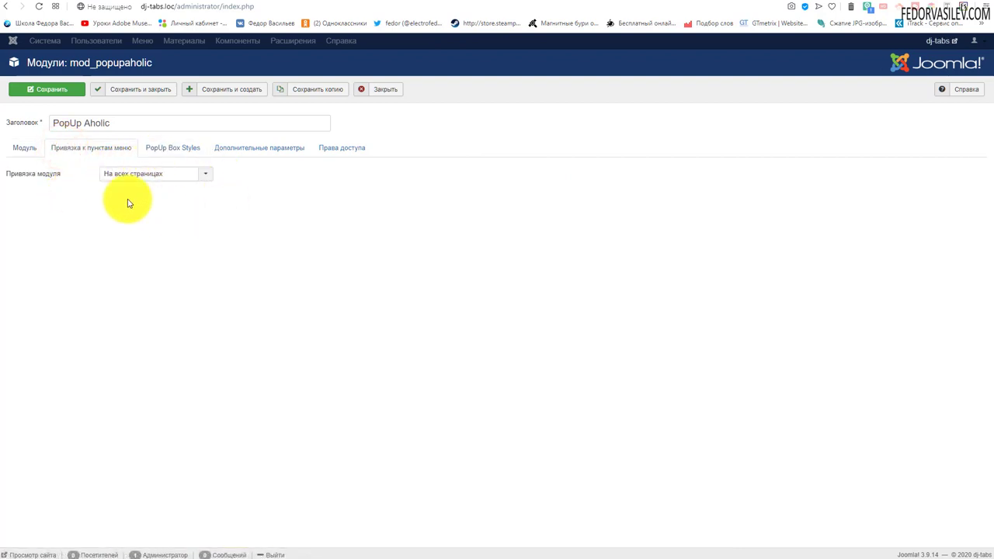
click(28, 147)
click(34, 88)
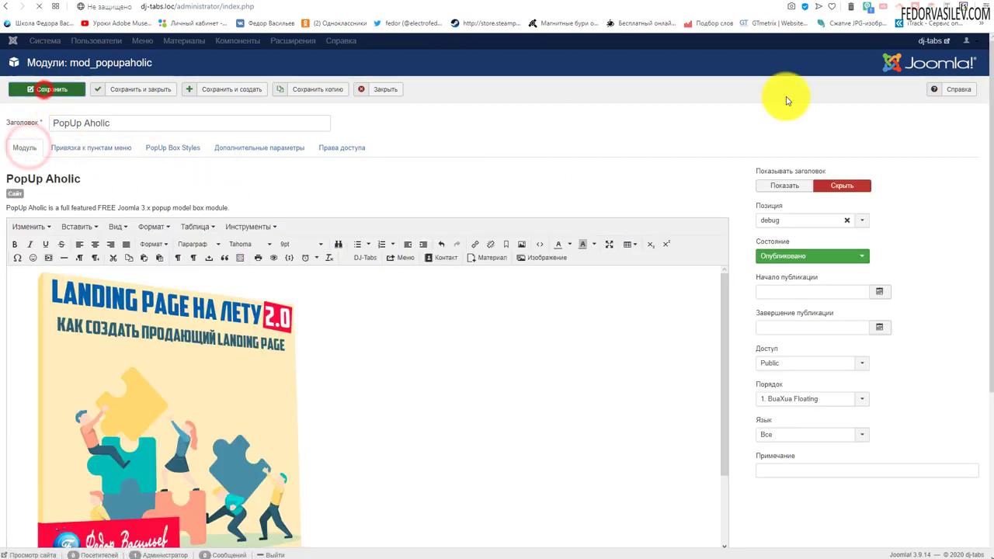
Test the popup on the site's Home page by loading and reloading it, closing the popup each time
key(ctrl+Tab)
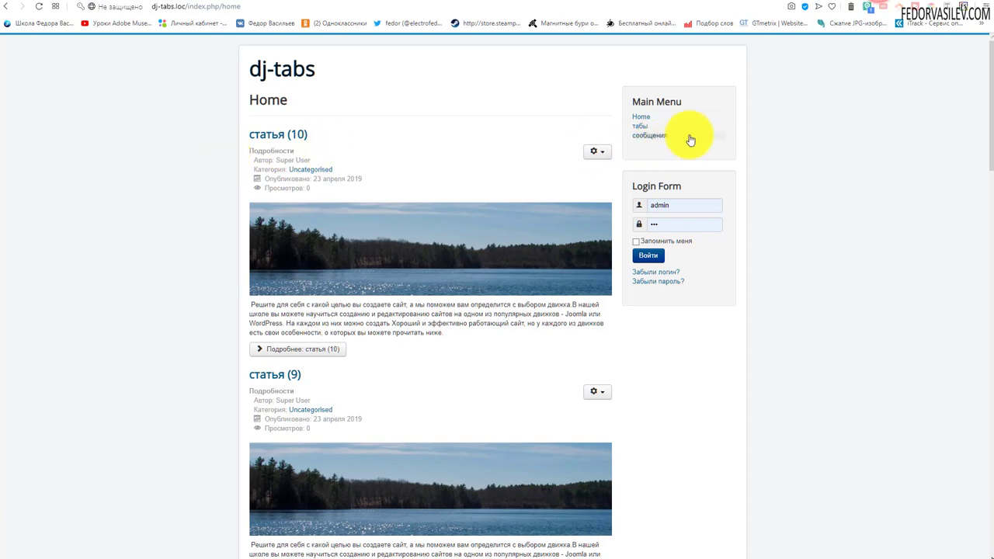
click(651, 118)
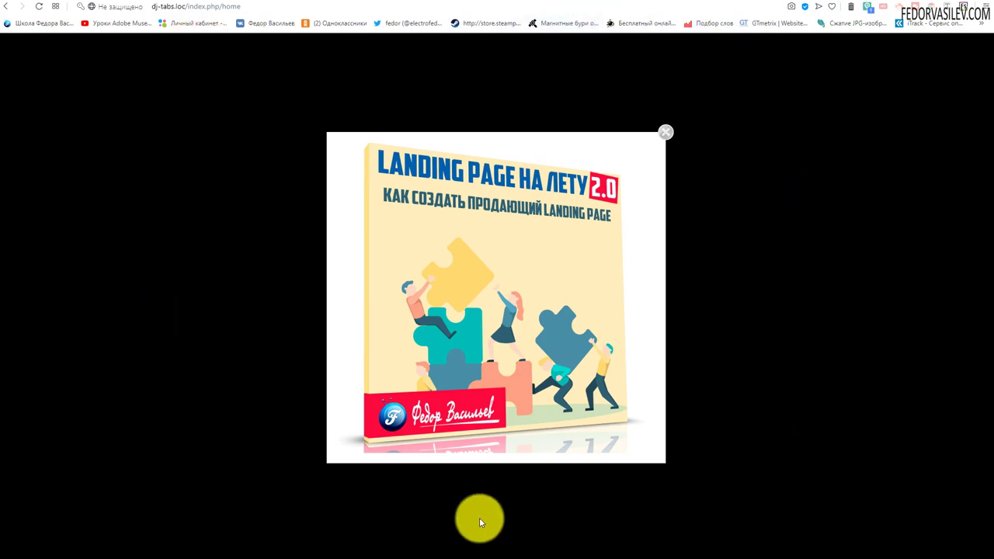
click(668, 135)
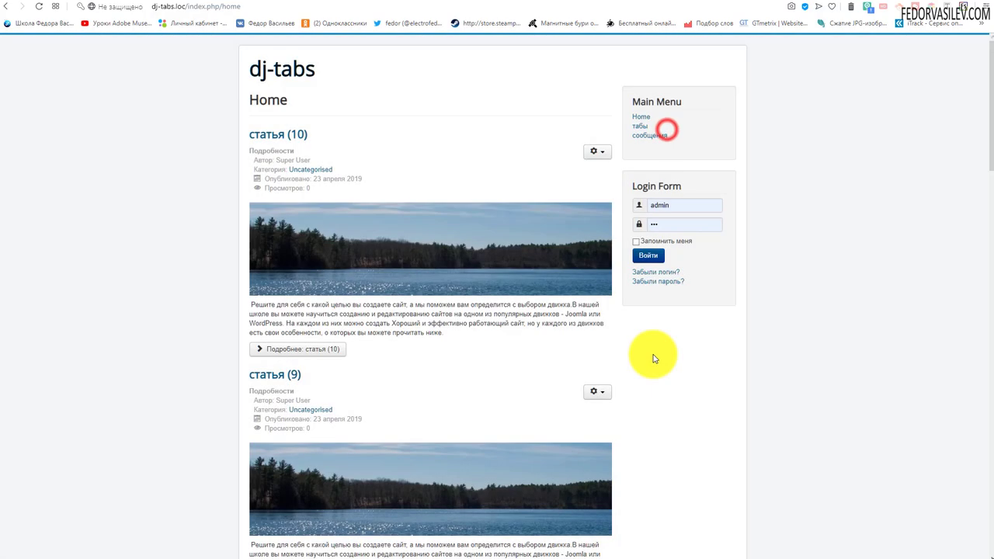
click(38, 7)
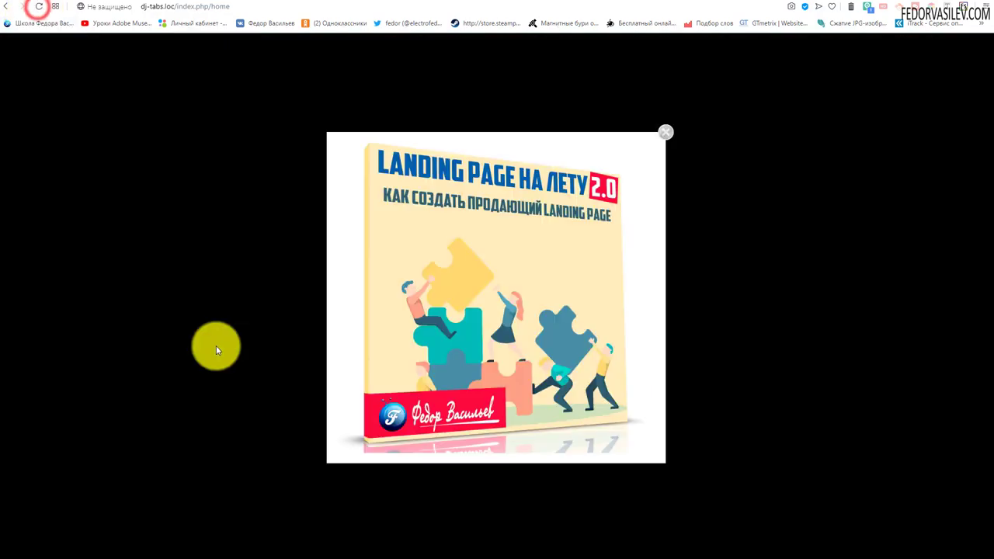
click(668, 134)
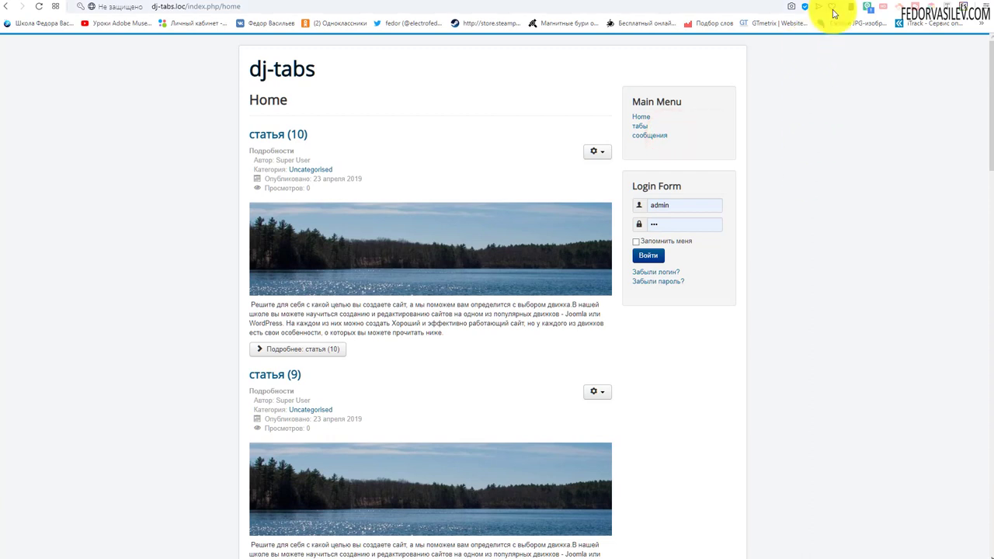
Inspect the Home page in the browser's developer tools to check the popup in mobile view, and close the popup
right_click(768, 302)
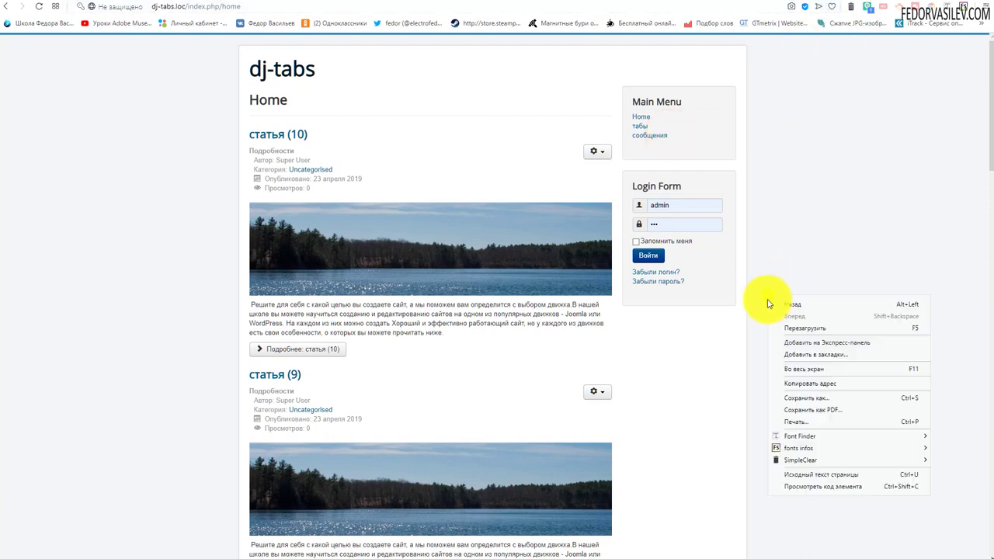
click(820, 486)
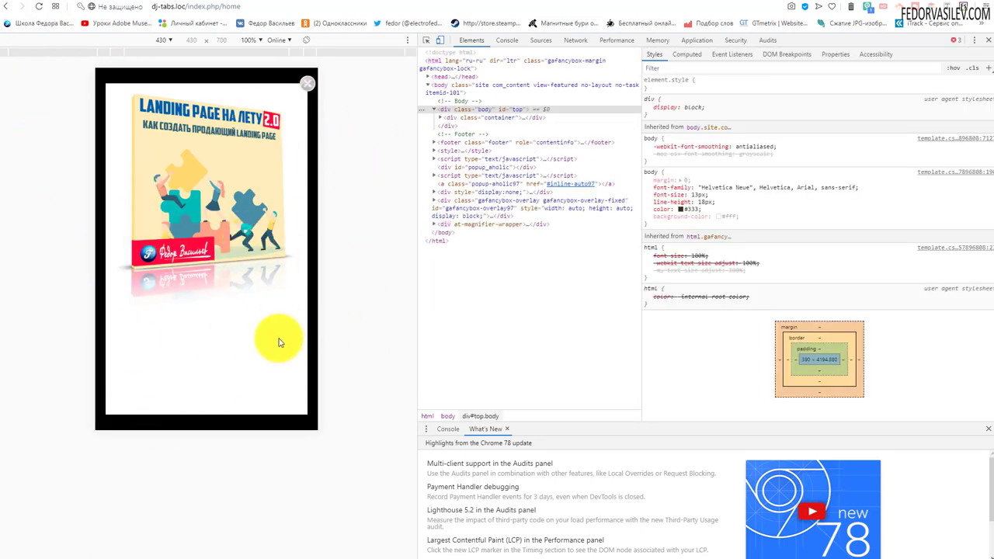
click(306, 92)
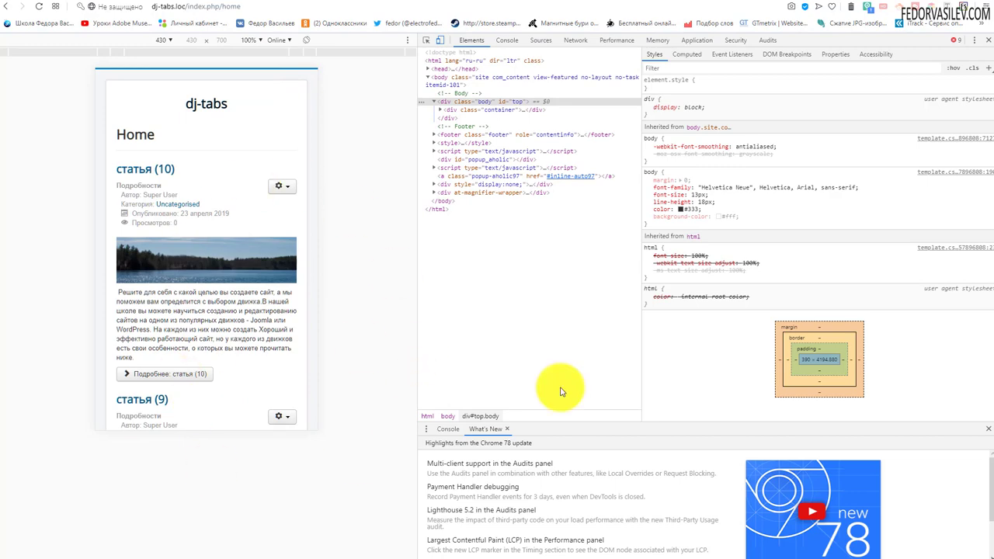
Return to the module editor and examine the box settings, including the Responsive or Static Box options
key(ctrl+Tab)
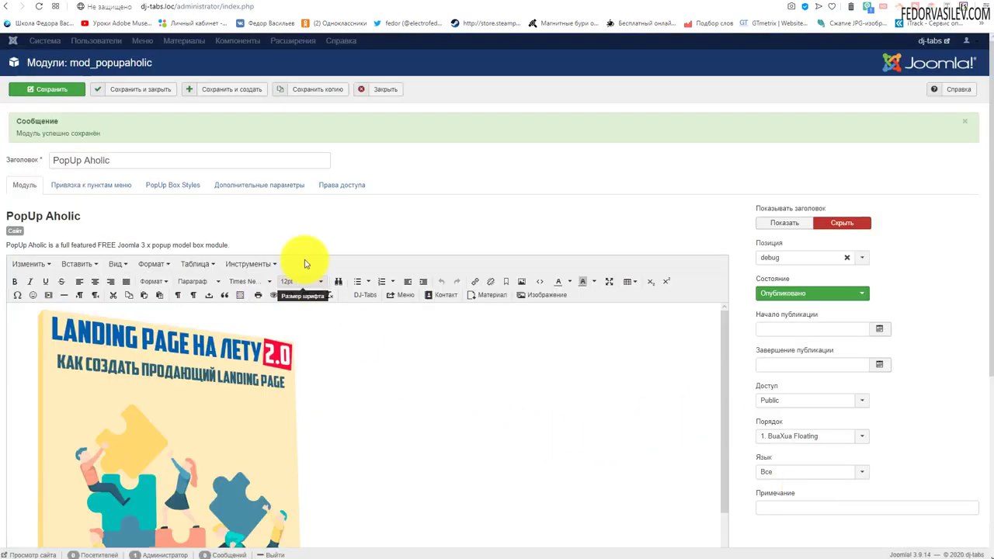
scroll(214, 380, down, 2)
scroll(214, 379, up, 2)
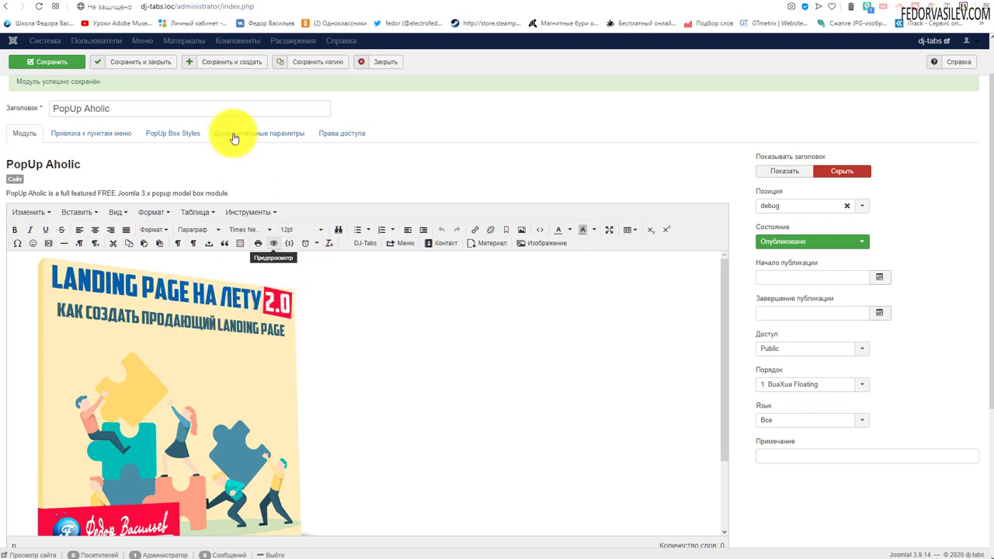
scroll(233, 138, down, 2)
scroll(165, 208, down, 2)
scroll(144, 259, up, 3)
click(145, 262)
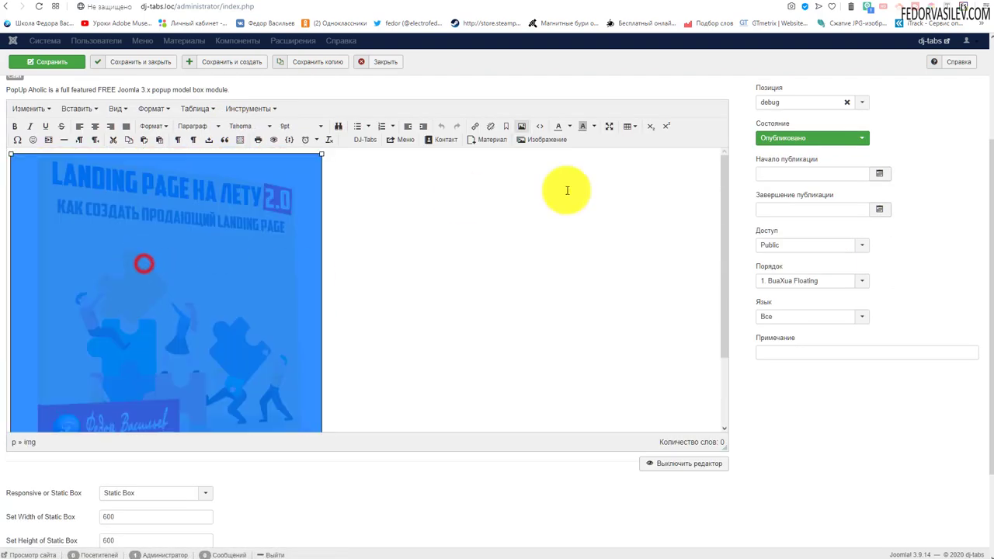
scroll(515, 304, down, 4)
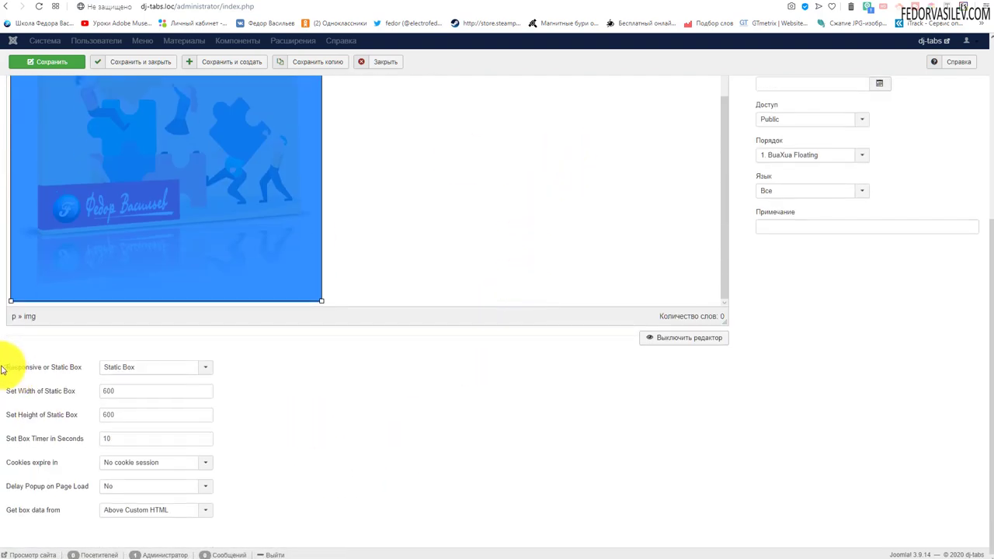
click(160, 368)
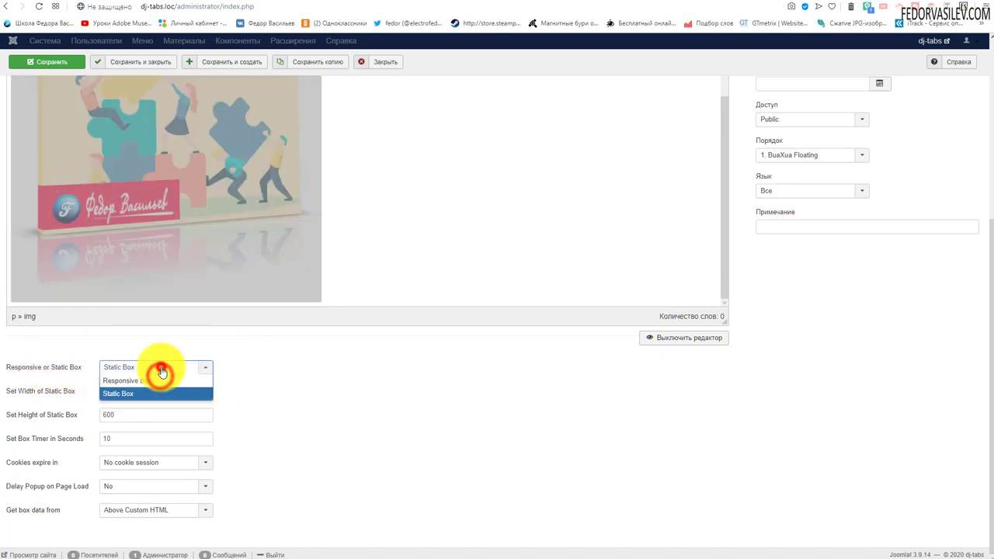
click(163, 368)
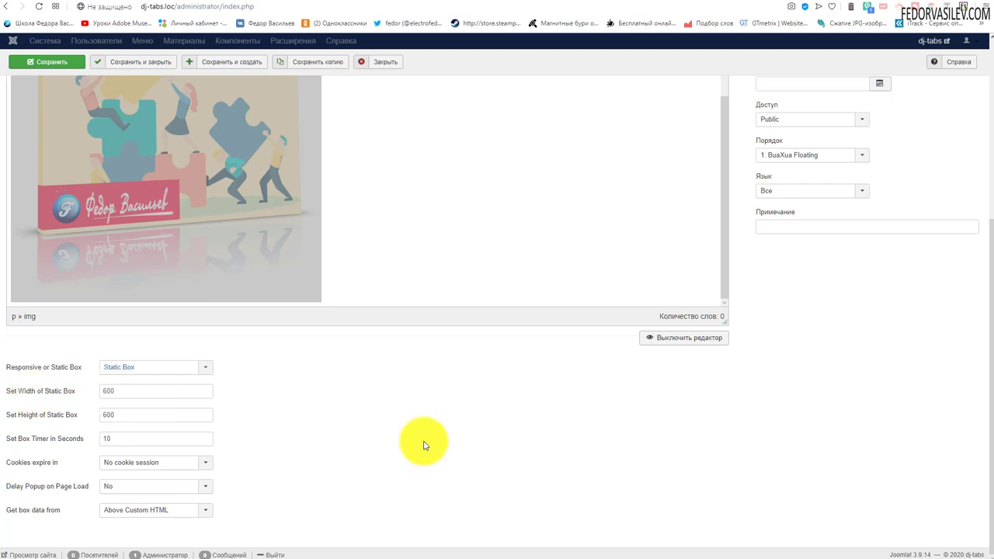
Reload the site's Home page to view the static popup box, and return to the module's box size settings
scroll(423, 441, up, 2)
click(875, 0)
click(35, 6)
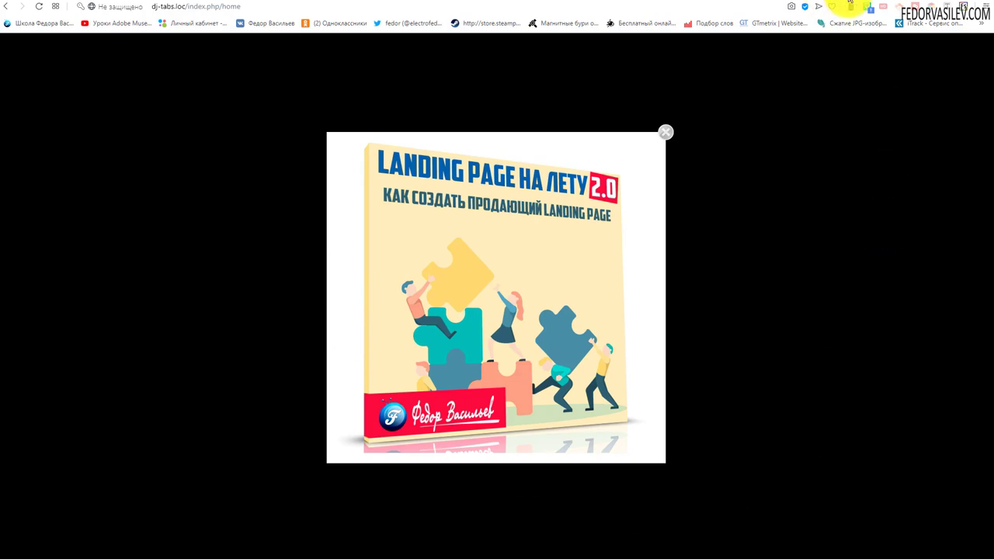
click(849, 2)
scroll(129, 422, down, 2)
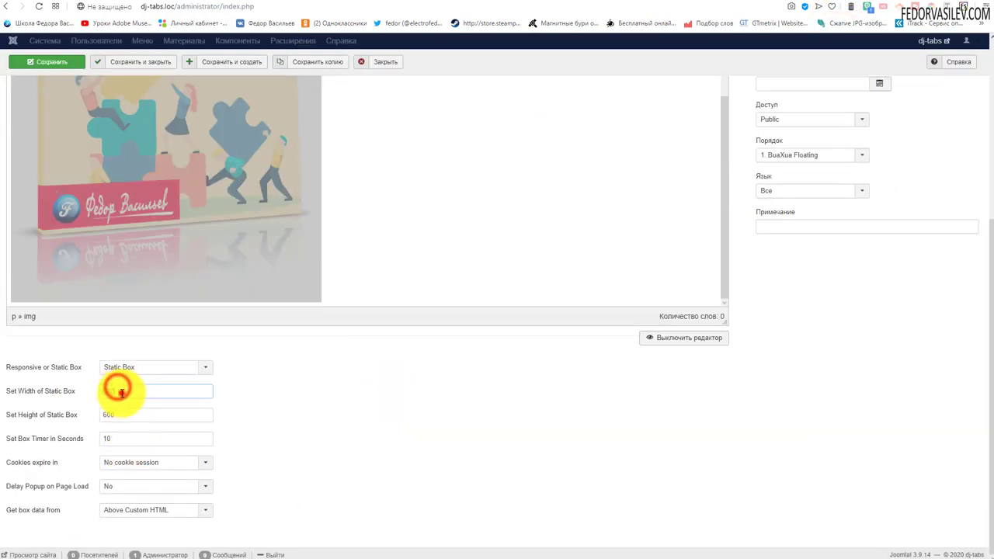
Review the static box width and height settings, switch the popup to Responsive Box, and save the module
double_click(118, 391)
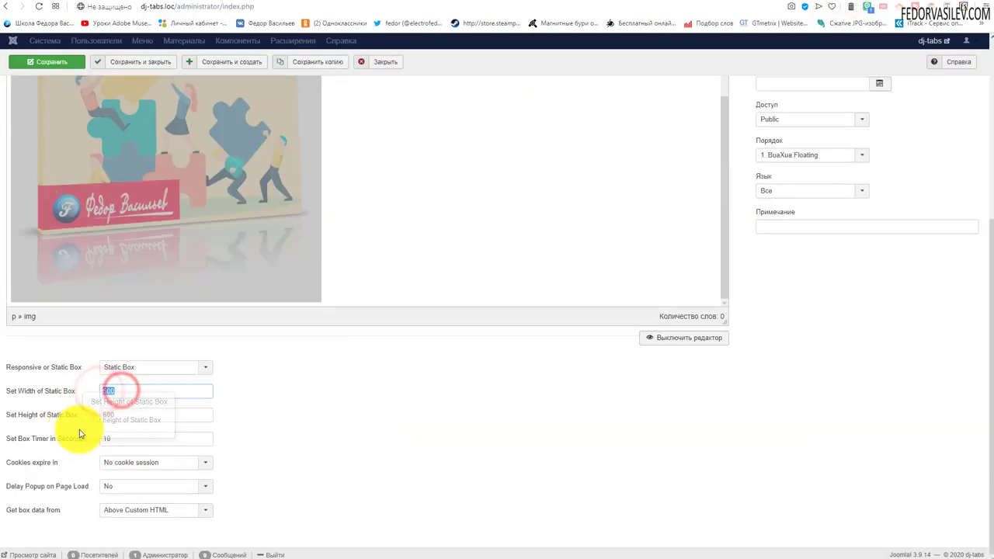
click(122, 414)
click(422, 414)
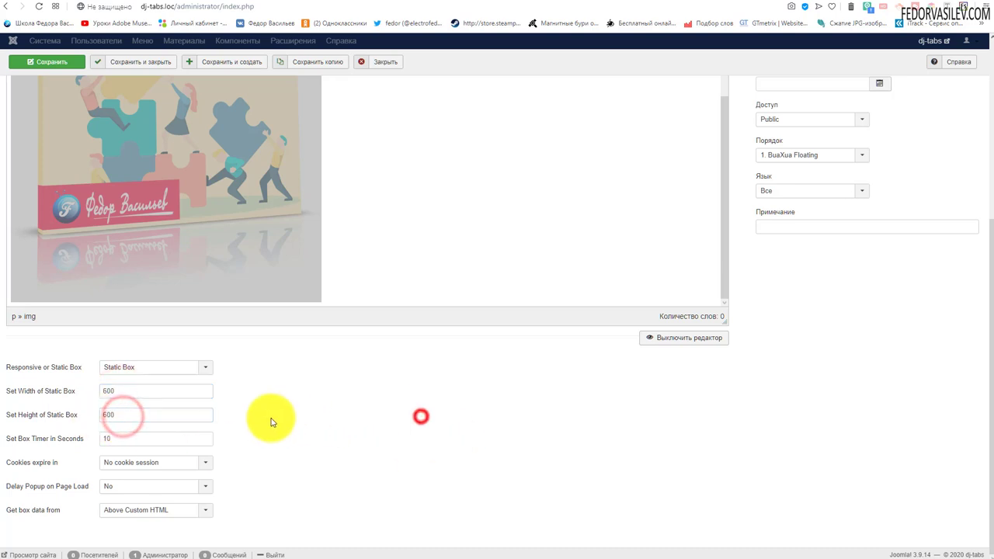
click(206, 368)
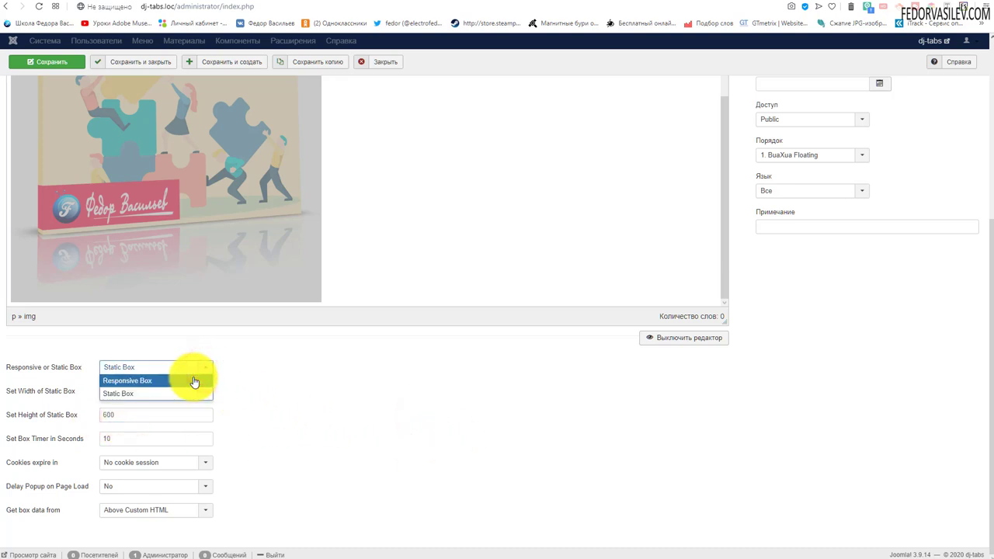
click(194, 381)
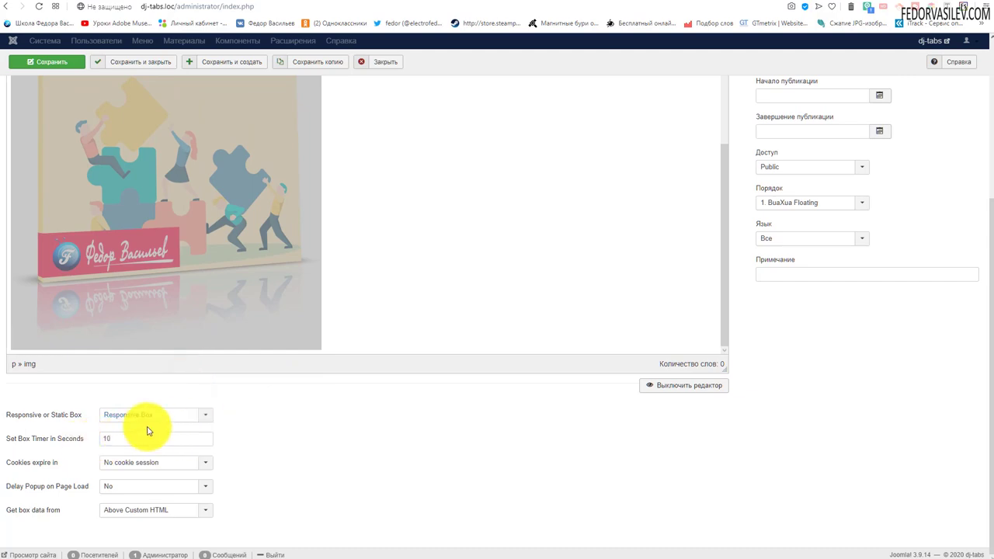
key(ctrl+s)
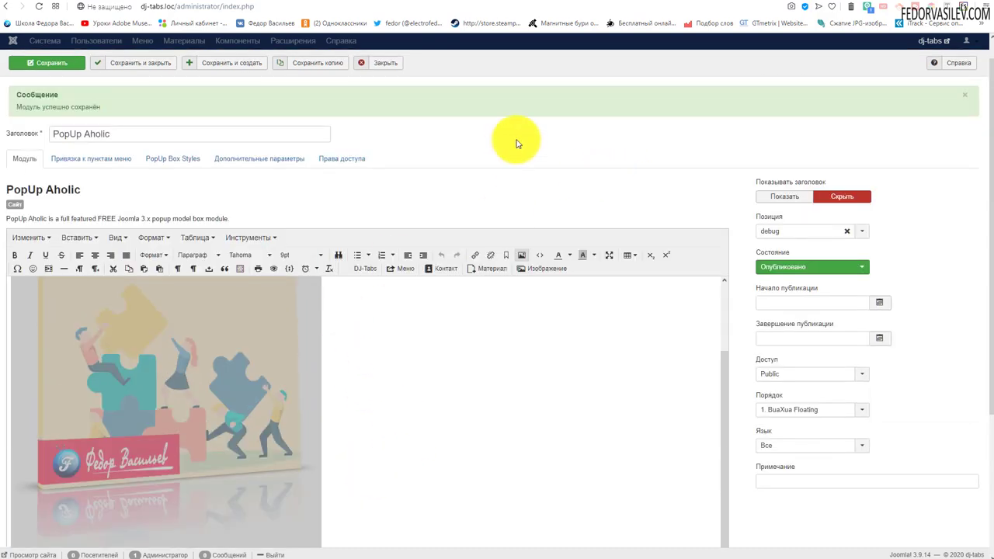
Set the popup's box timer to 2 seconds and save the module
scroll(516, 143, down, 3)
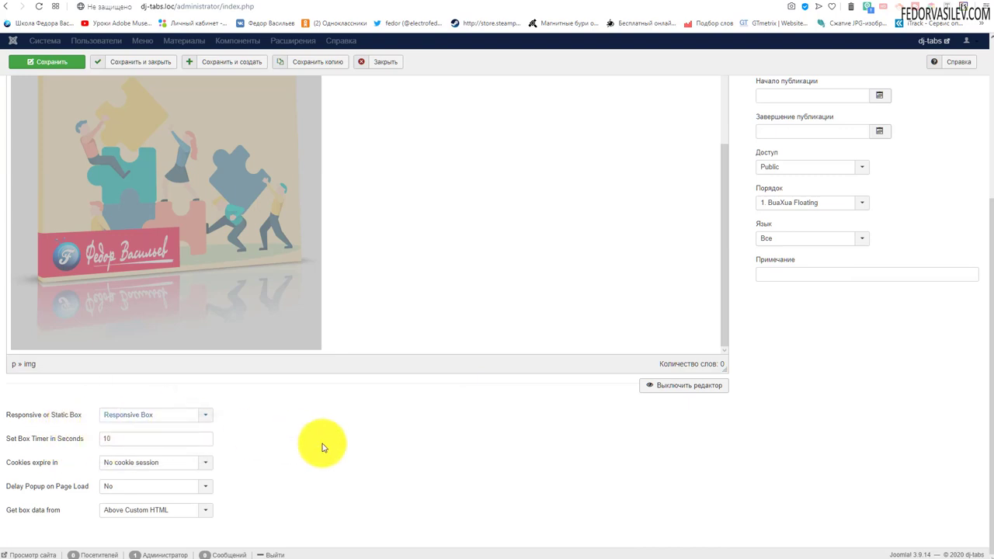
click(385, 455)
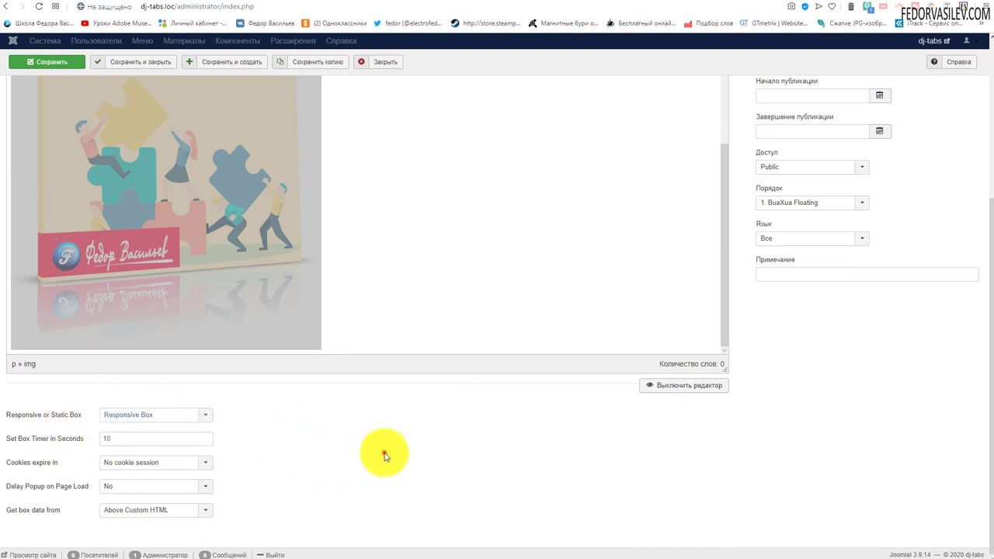
click(113, 439)
click(410, 472)
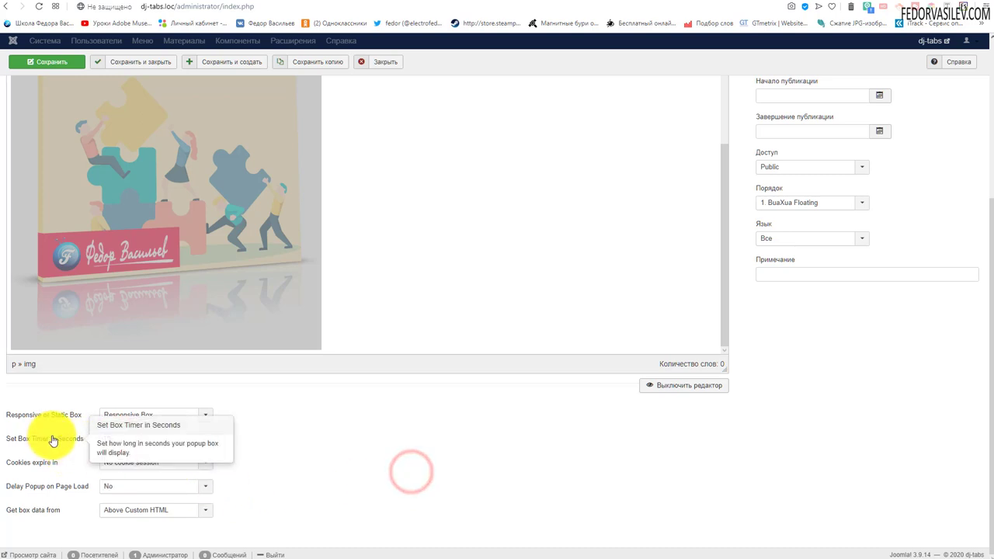
click(121, 439)
click(372, 448)
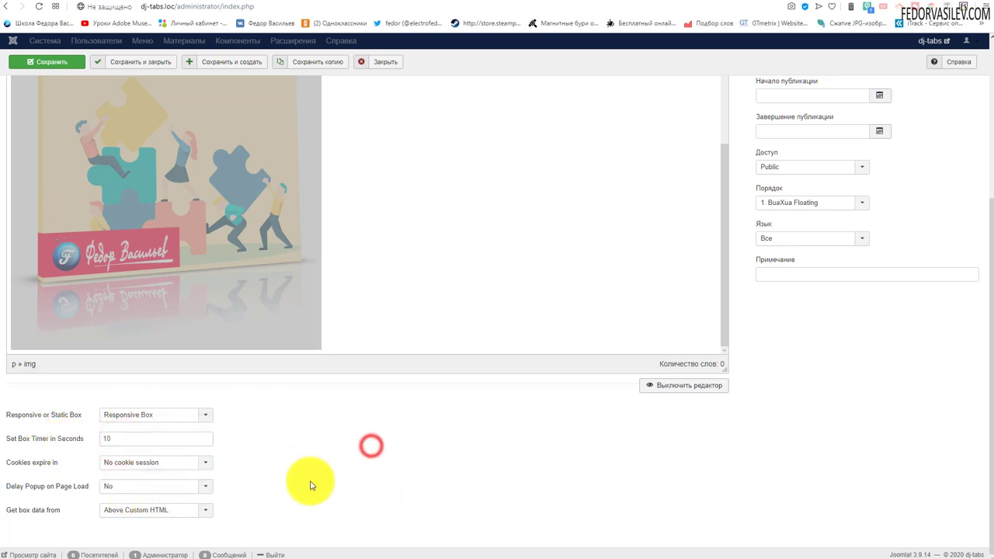
click(126, 440)
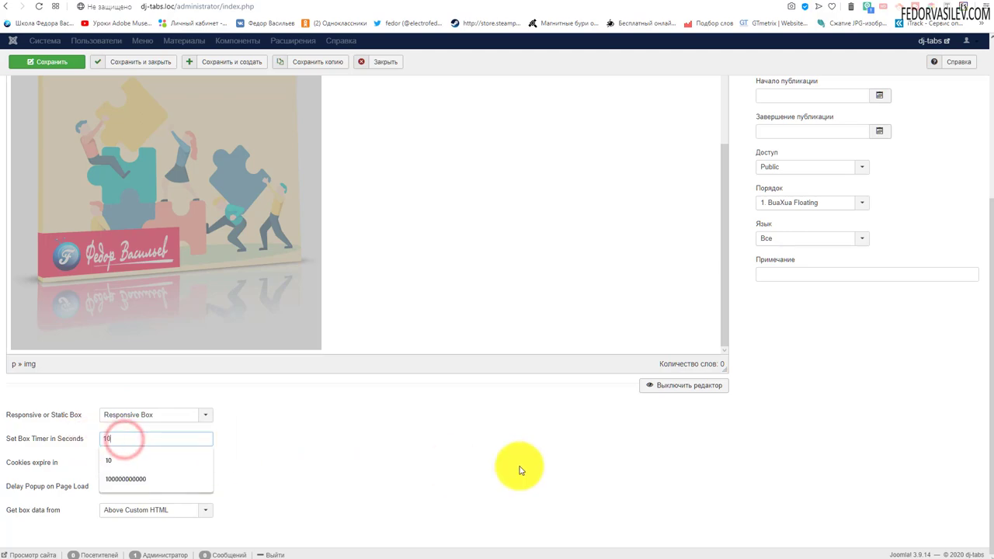
drag(195, 443, 11, 437)
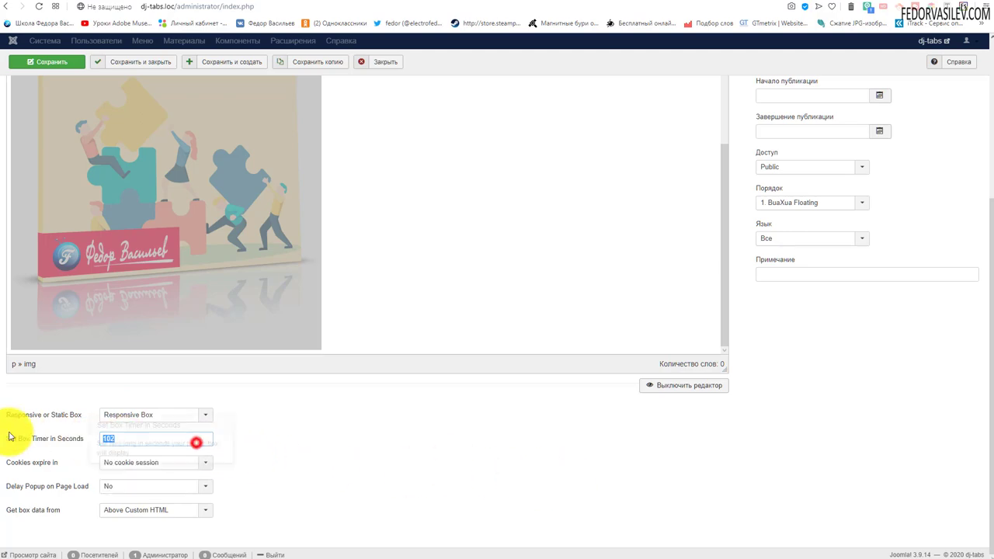
text(2)
scroll(328, 180, up, 3)
scroll(37, 120, up, 3)
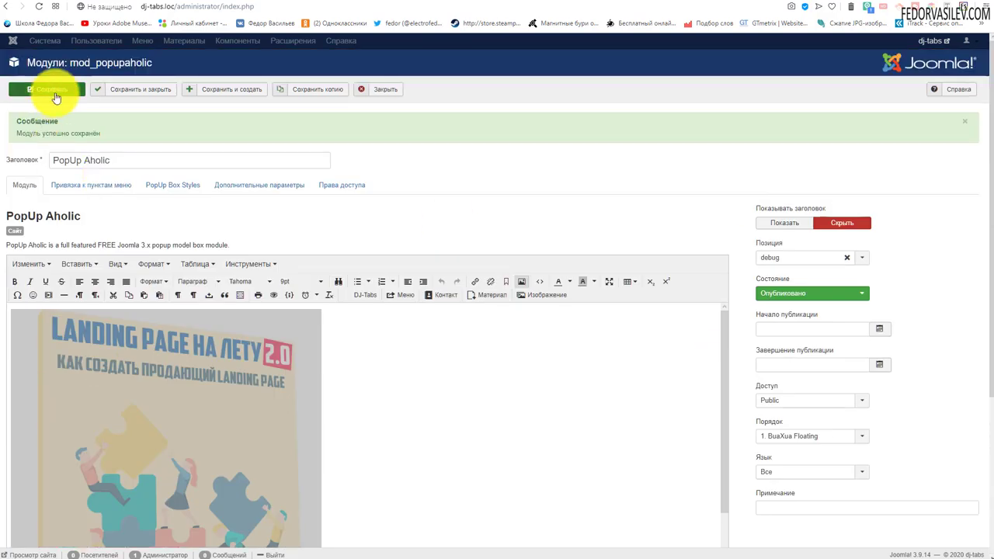
click(56, 97)
Reload the site's Home page to check how long the popup stays open, and return to the module editor
click(892, 0)
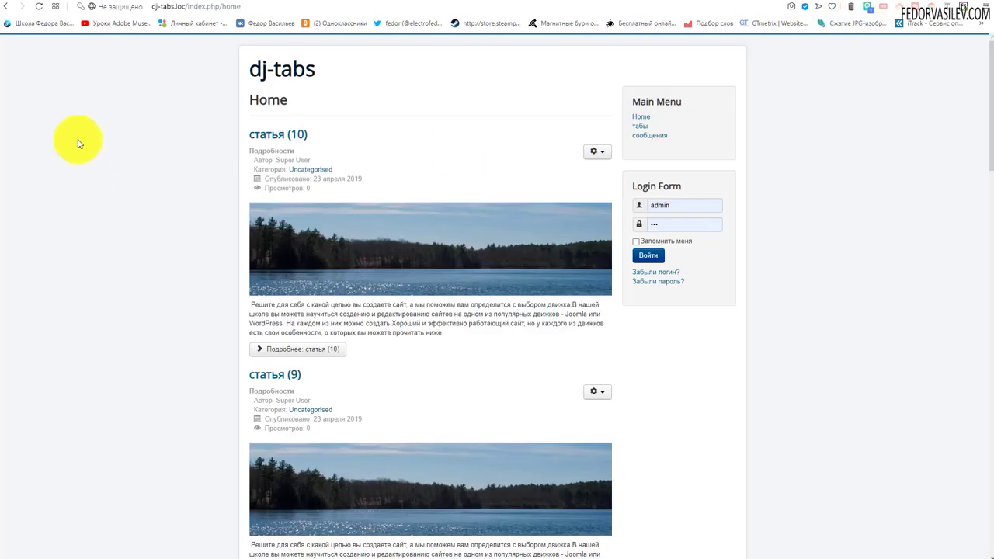
click(34, 13)
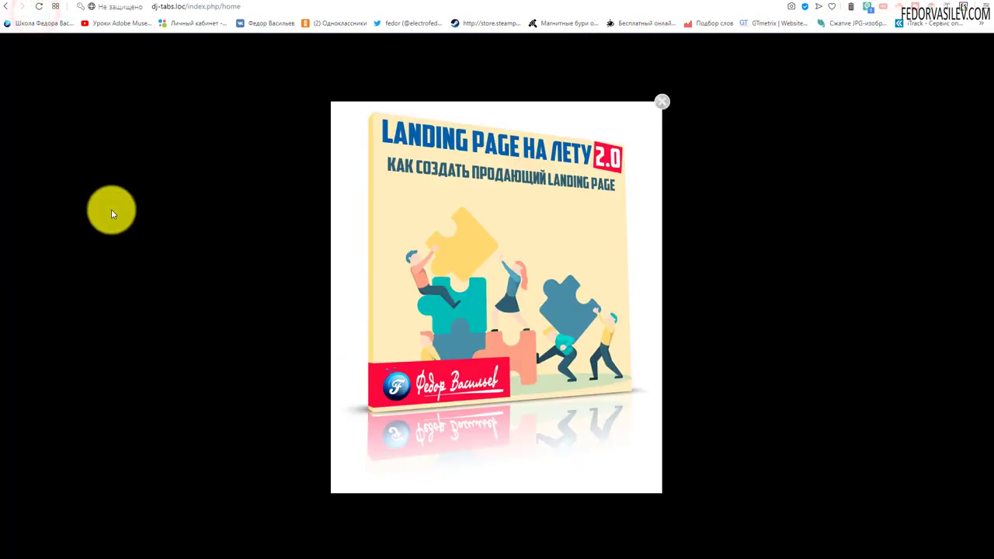
click(111, 209)
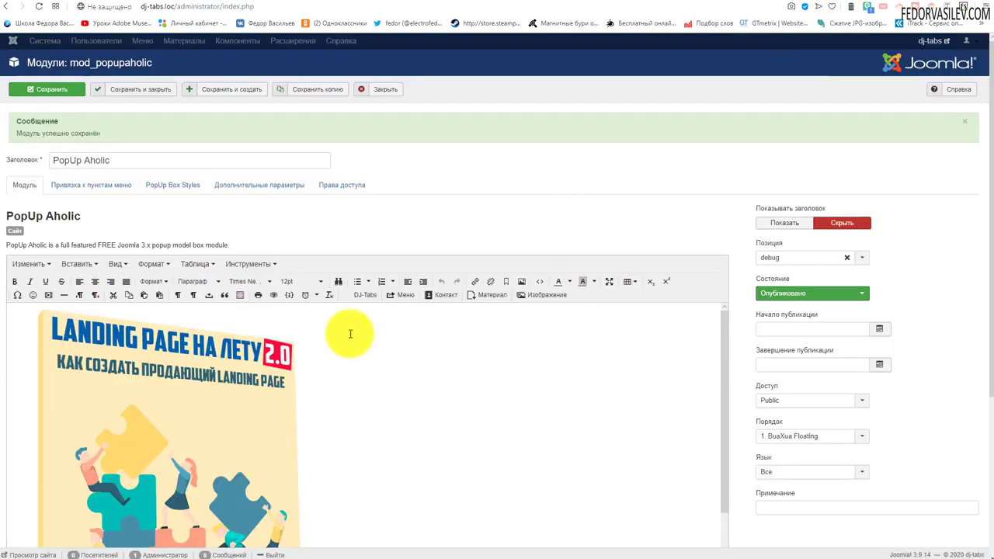
Set the popup's box timer to 10 seconds
scroll(349, 331, down, 5)
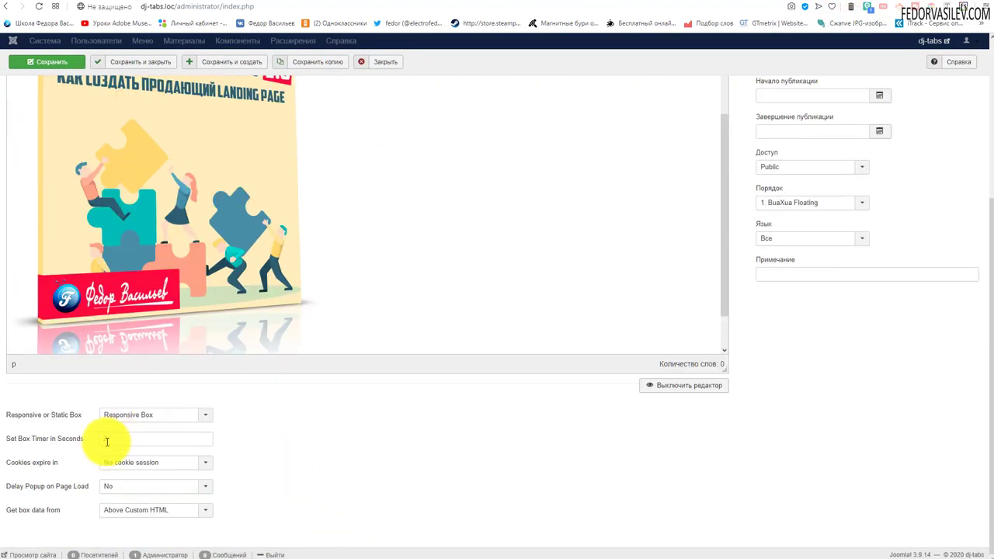
click(116, 438)
text(10)
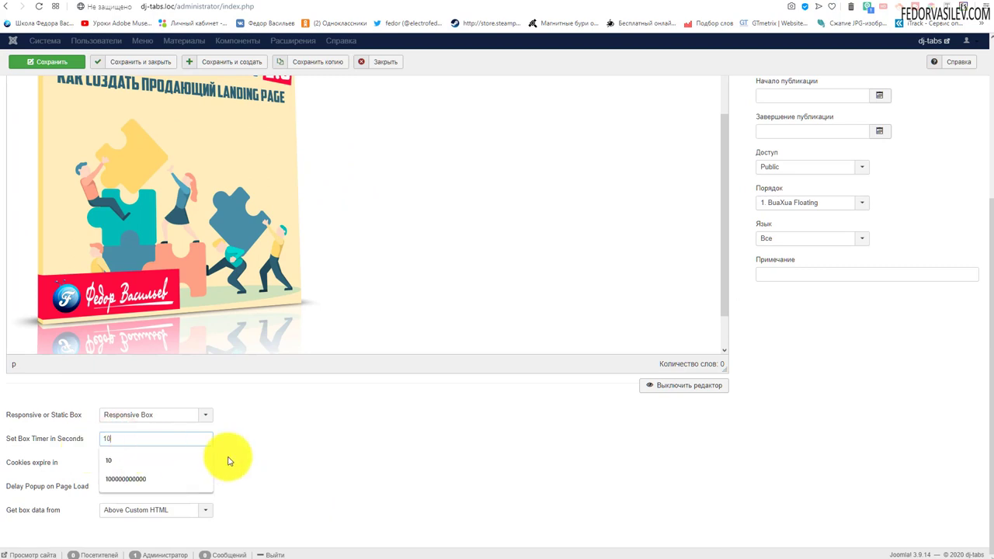
click(392, 484)
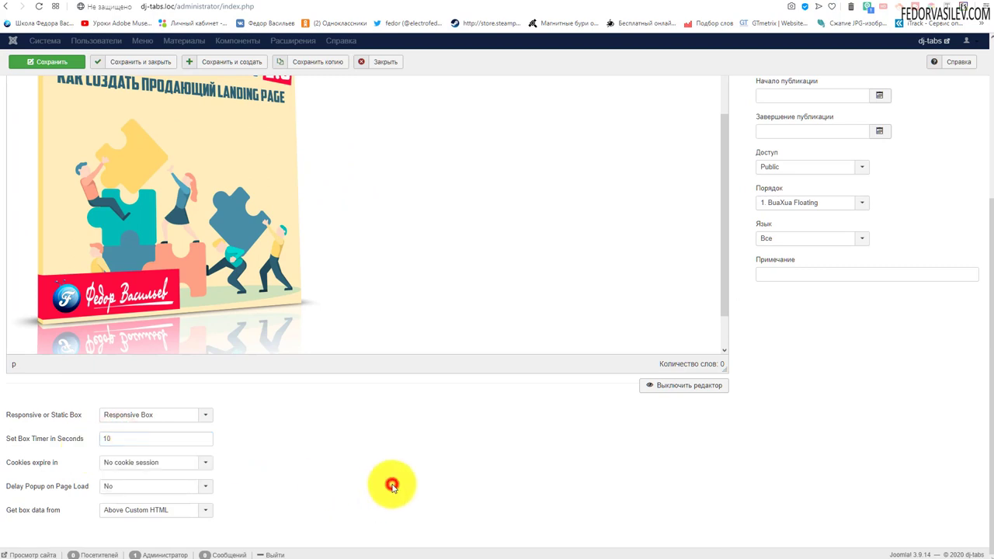
Try Day(s), Hour(s) and Minute(s) for cookie expiry, looking at the cookie time, and set it back to No cookie session
click(180, 463)
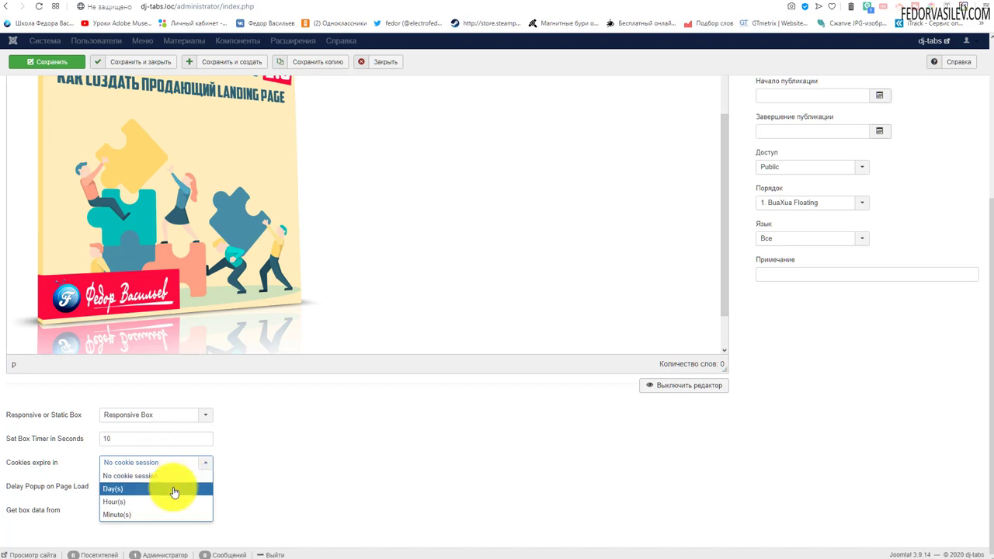
click(174, 489)
scroll(284, 485, down, 1)
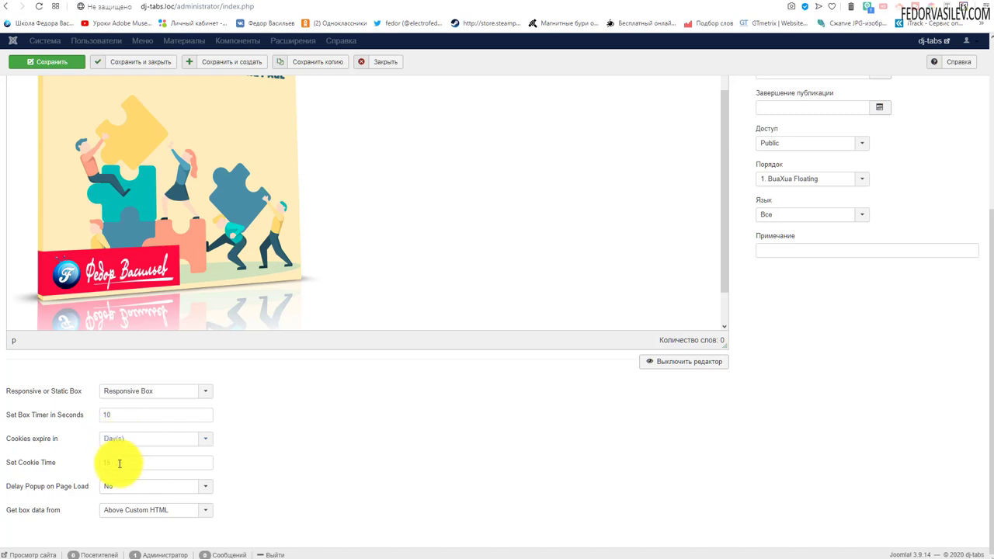
click(417, 481)
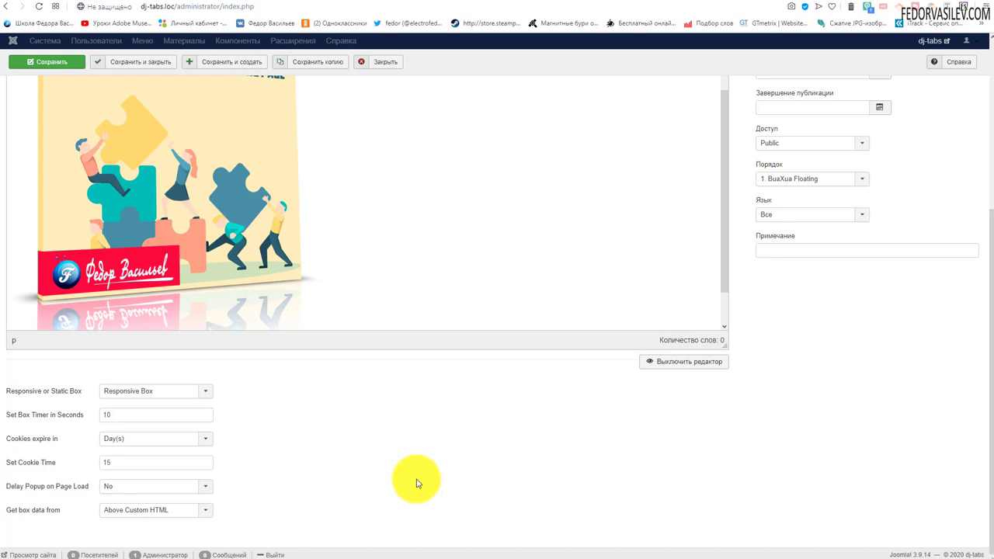
click(196, 440)
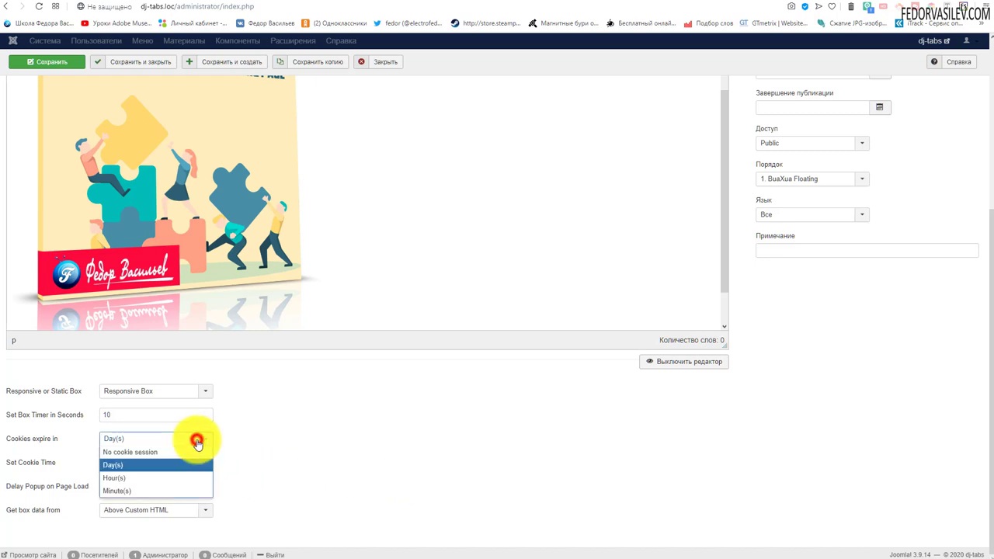
click(183, 479)
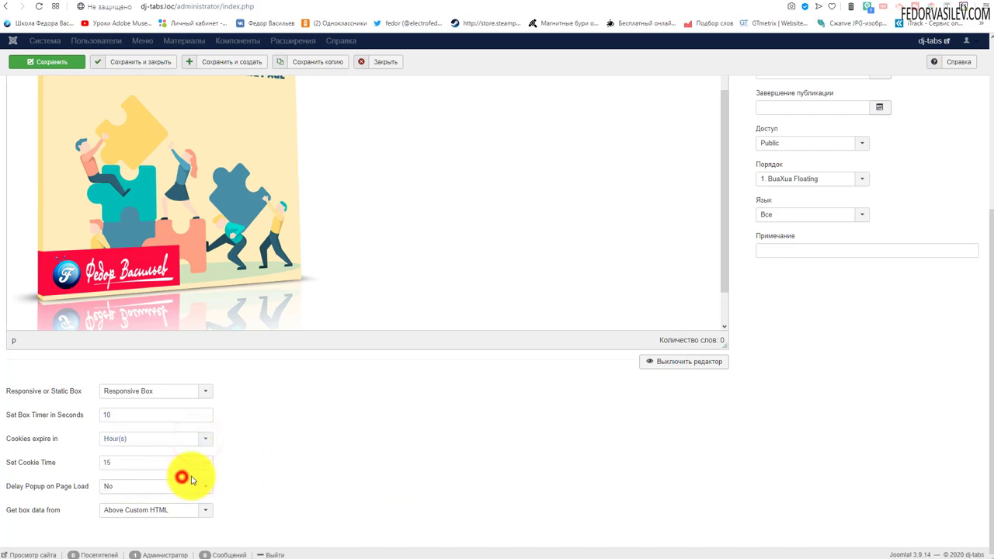
double_click(120, 462)
click(332, 449)
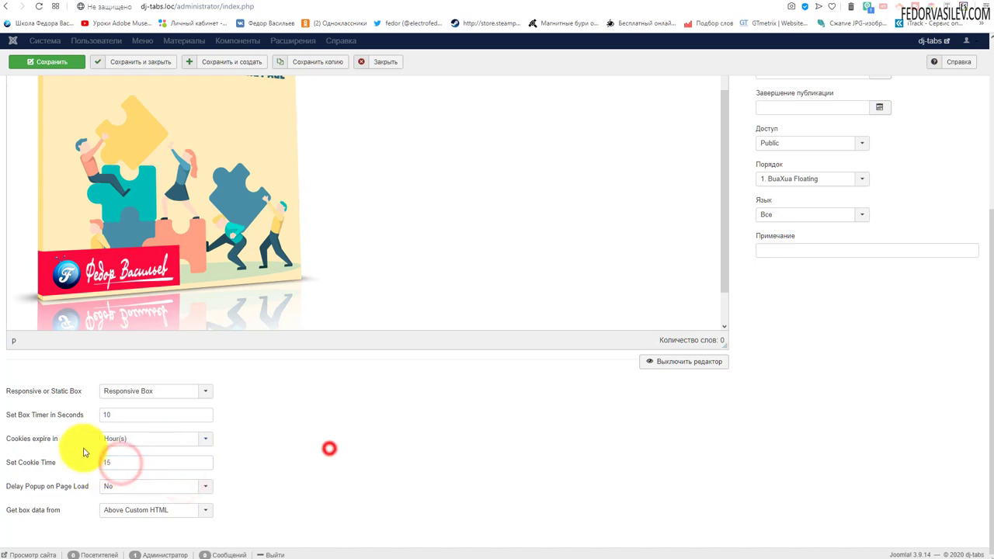
click(127, 445)
click(124, 489)
click(121, 437)
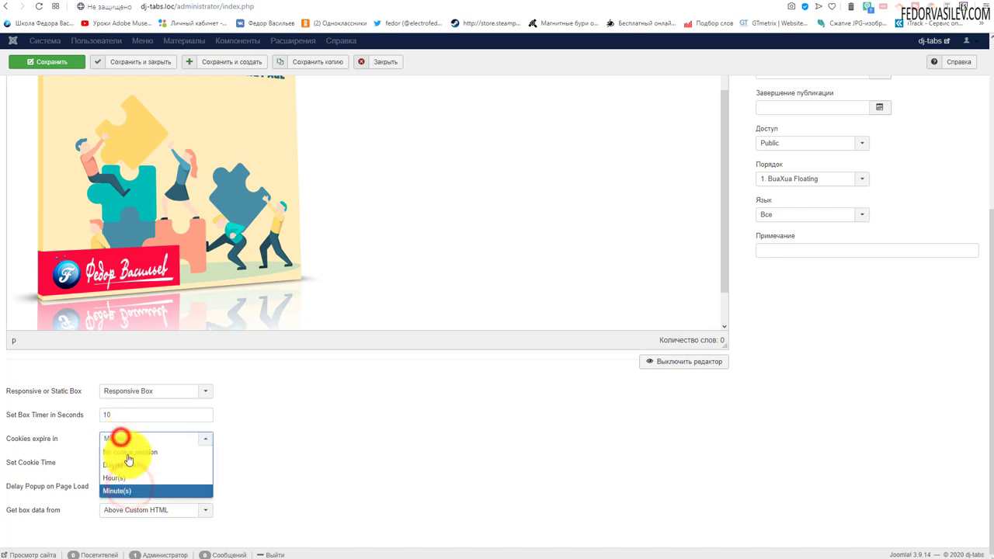
click(128, 453)
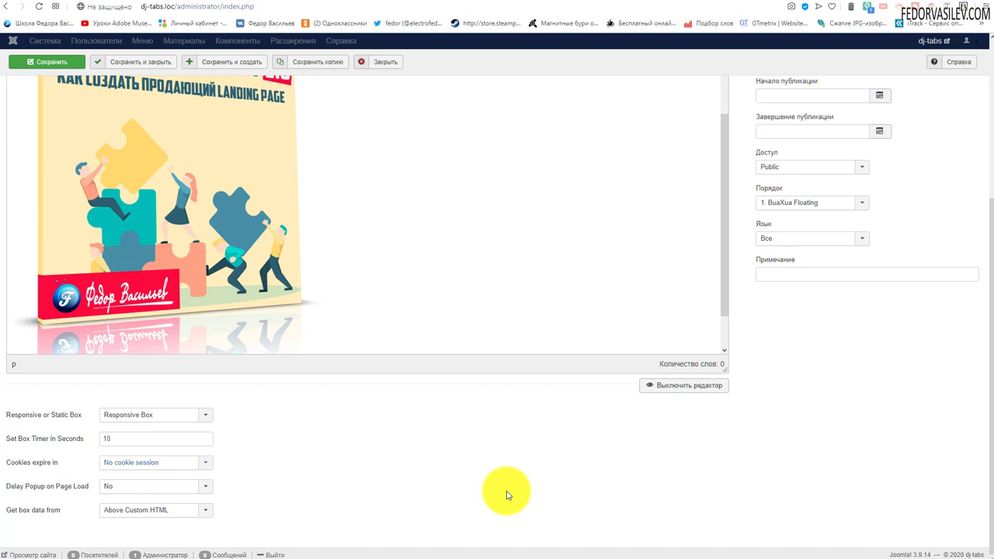
Review the available cookie expiry options, keeping No cookie session
click(107, 463)
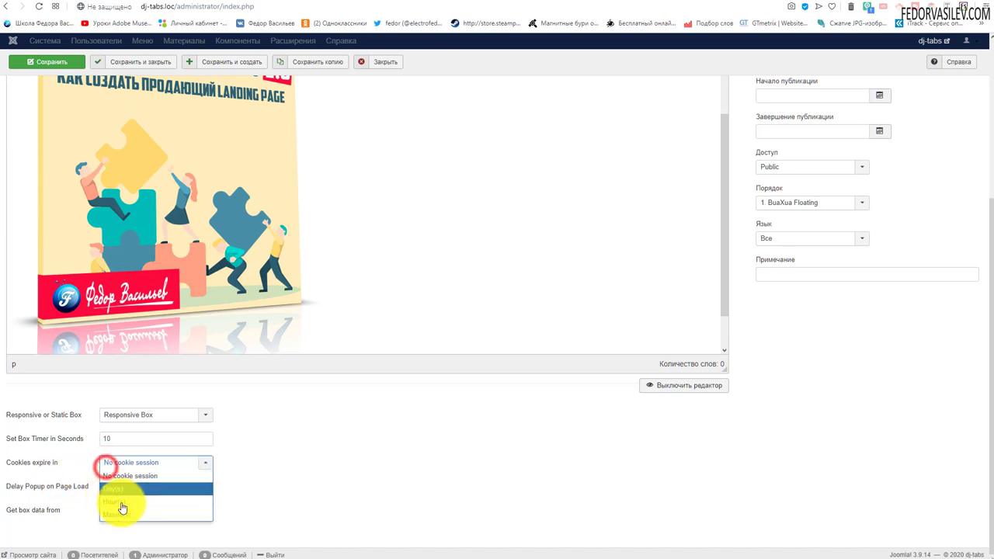
click(308, 472)
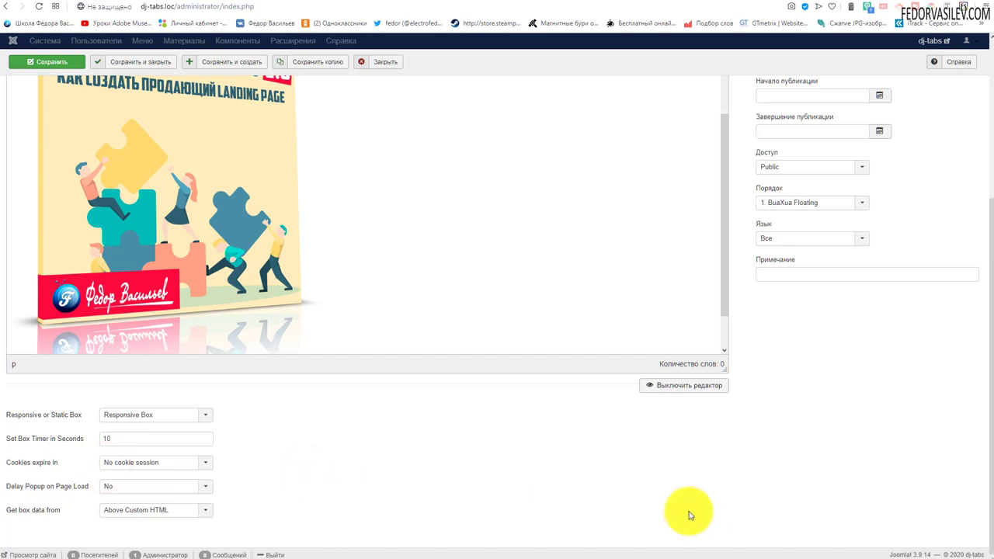
click(183, 470)
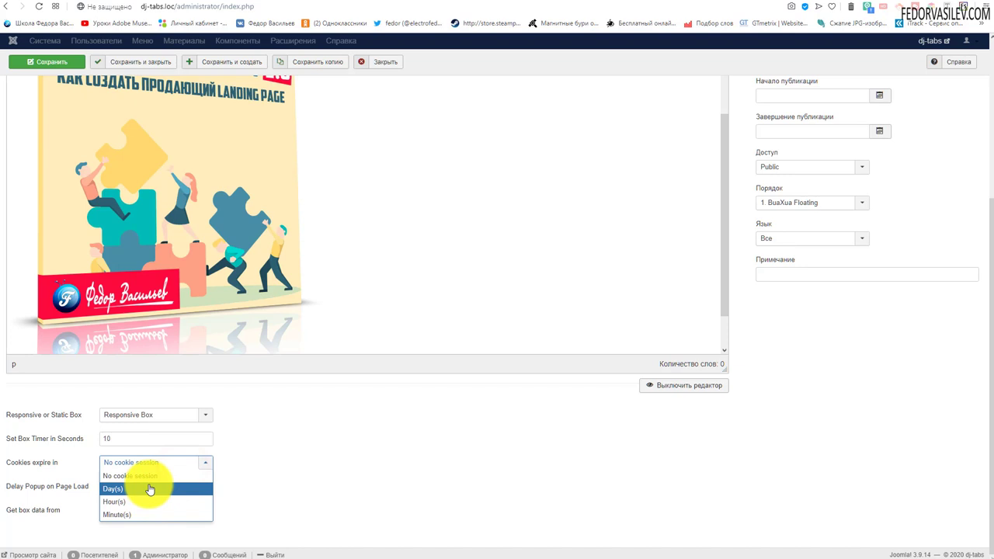
click(295, 452)
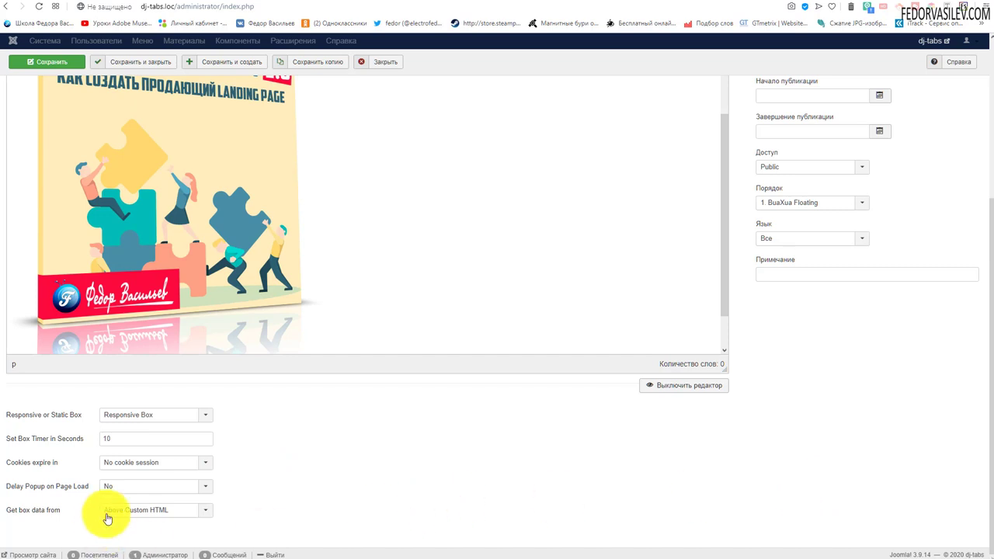
Enable the popup delay on page load, review the delay in seconds, and save the module
click(131, 487)
click(129, 501)
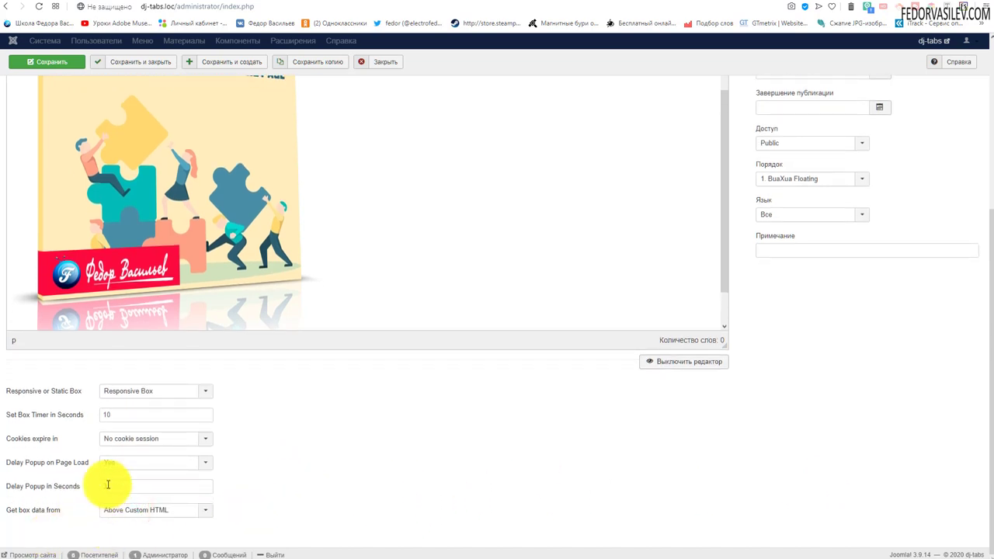
click(116, 493)
click(418, 476)
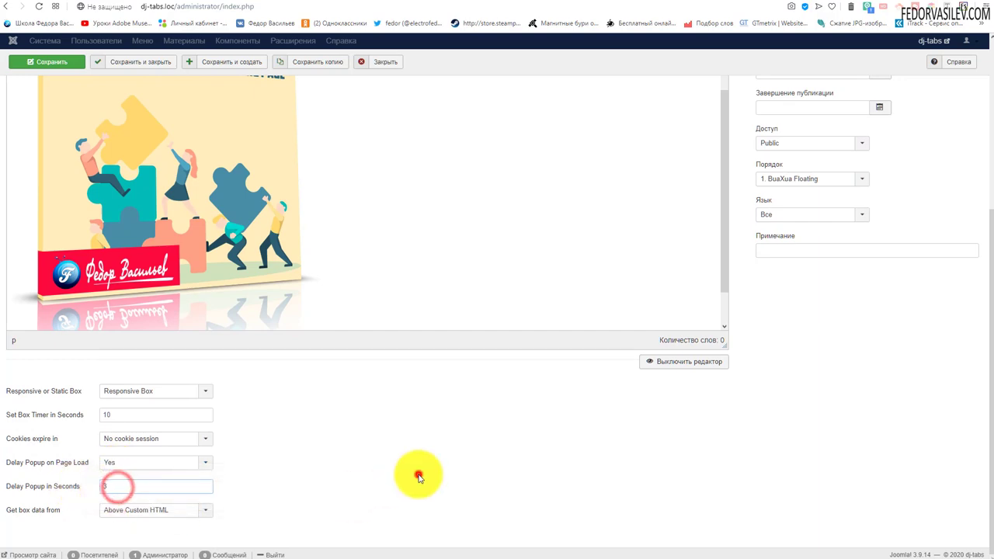
key(ctrl+s)
click(77, 89)
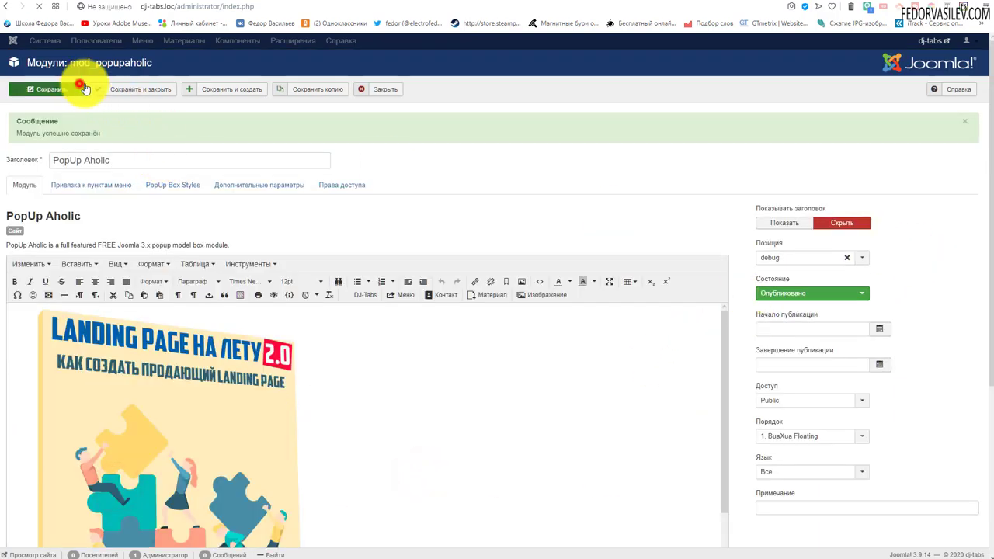
Reload the site's Home page to test the delayed appearance of the popup
click(876, 2)
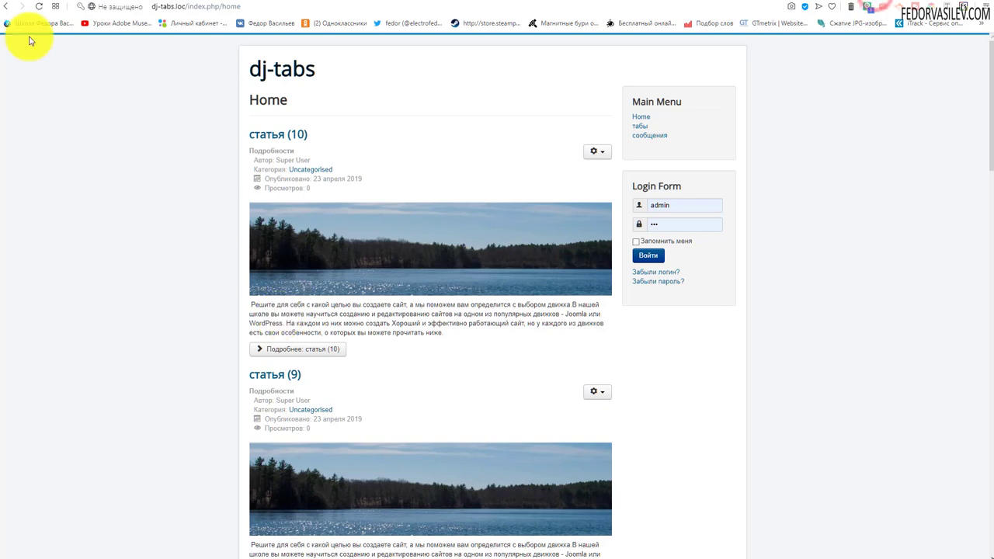
click(39, 8)
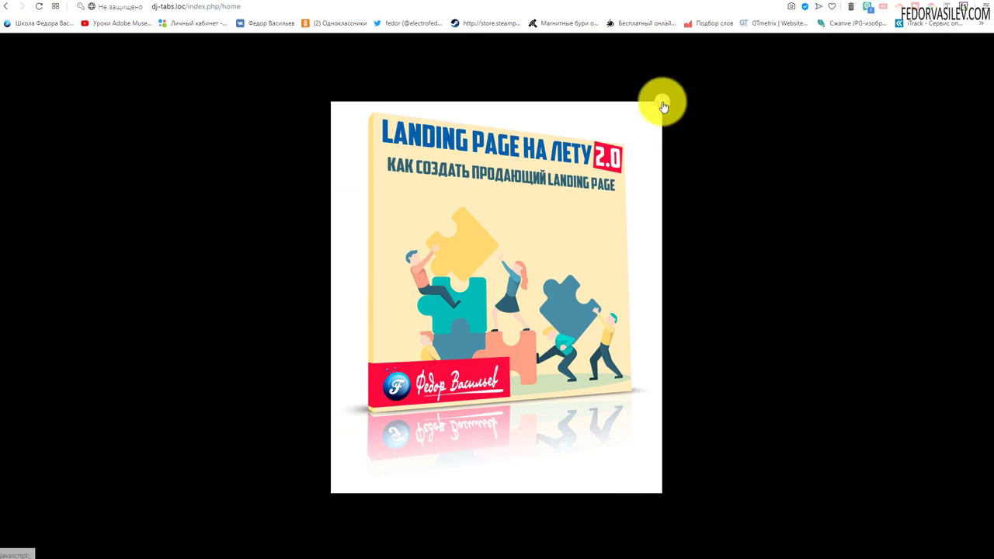
Close the popup and review the popup delay and box timer values in the module settings
click(663, 104)
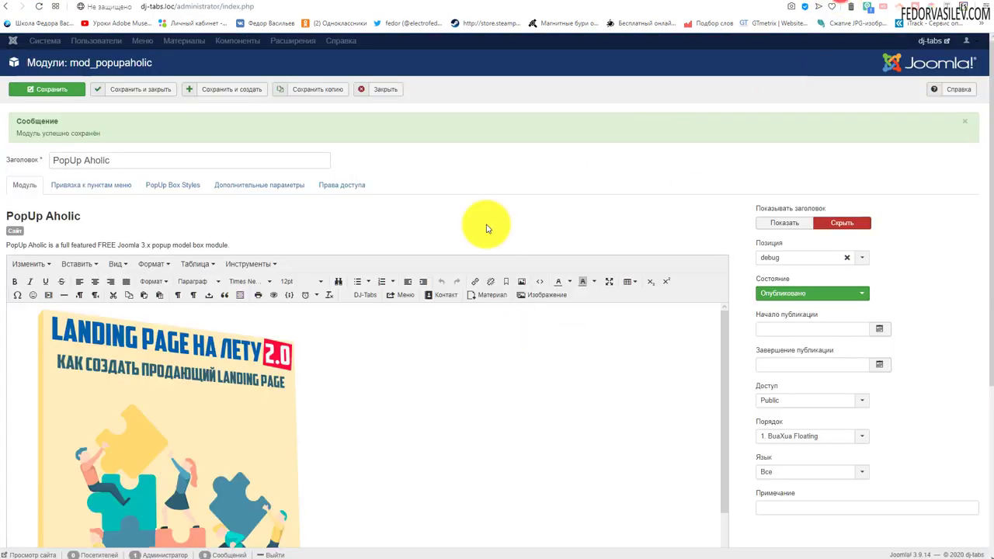
scroll(497, 310, down, 3)
click(115, 485)
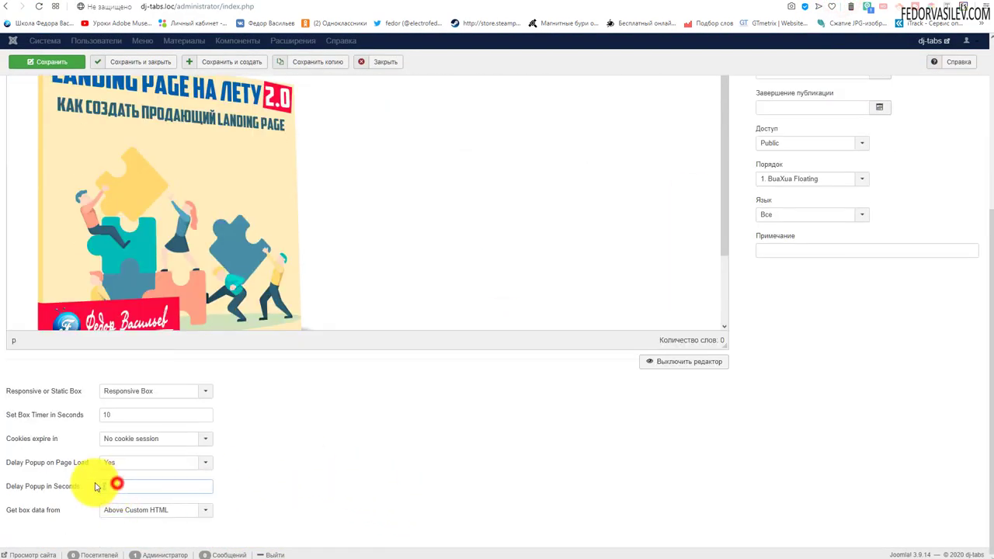
click(394, 461)
click(134, 413)
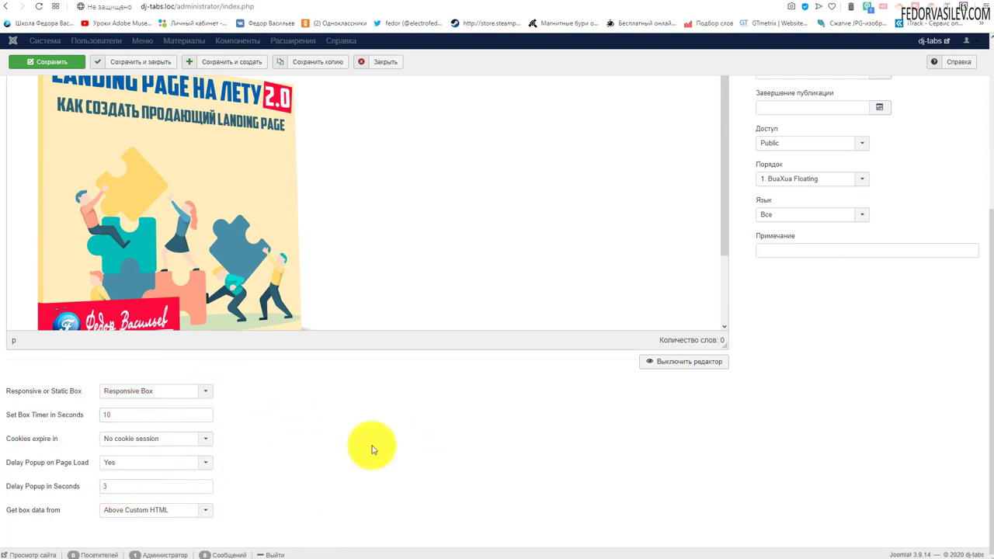
Set Get box data from to External file, check the external file path, and save the module
click(121, 514)
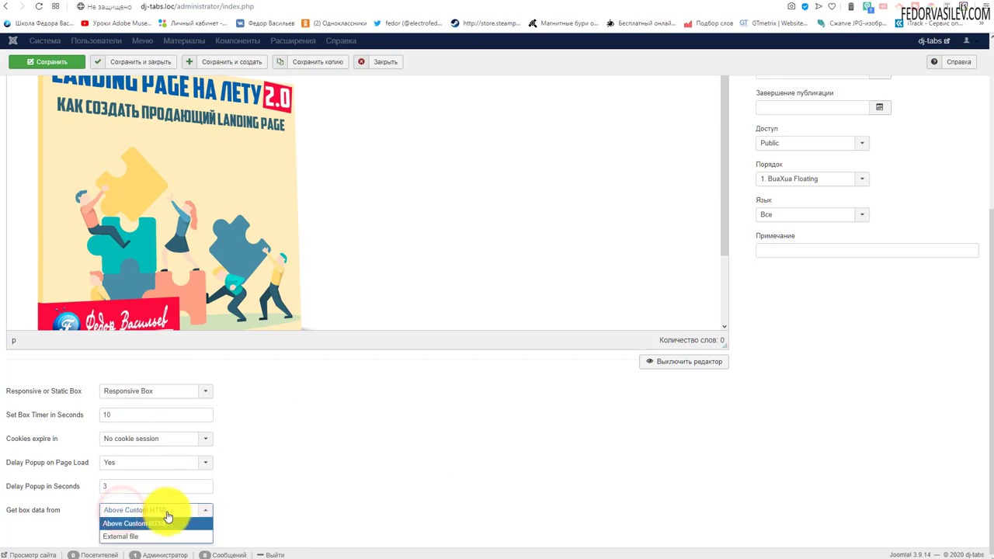
click(261, 495)
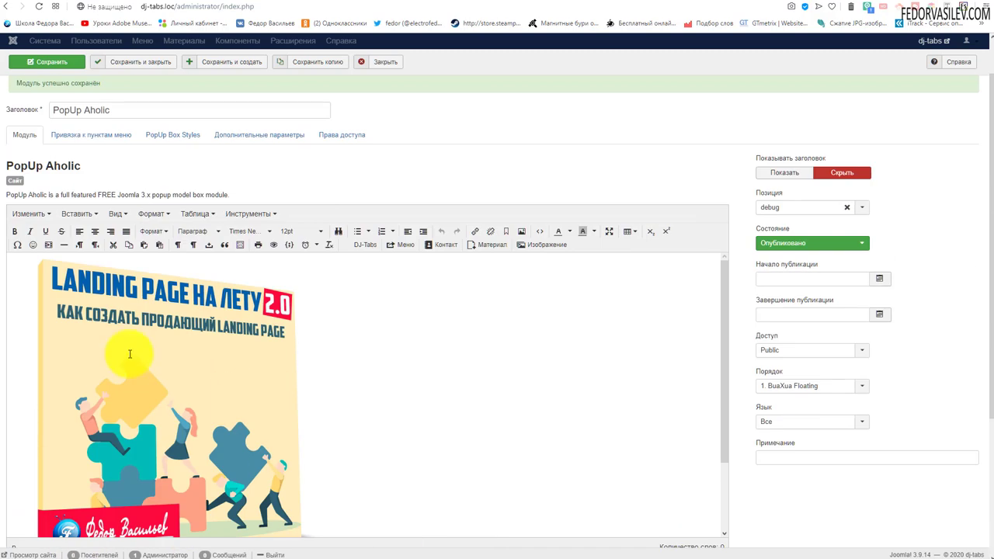
scroll(489, 541, down, 3)
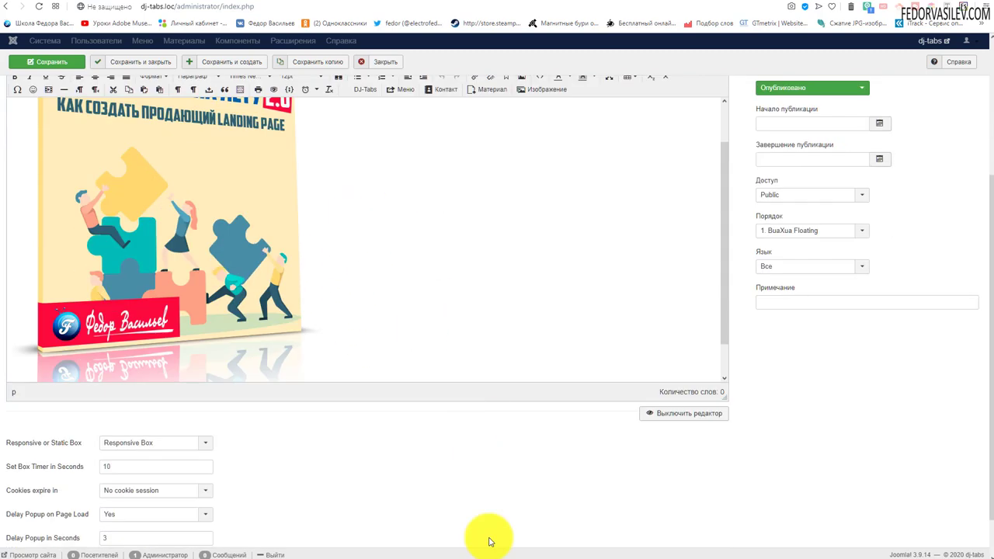
click(171, 509)
click(137, 537)
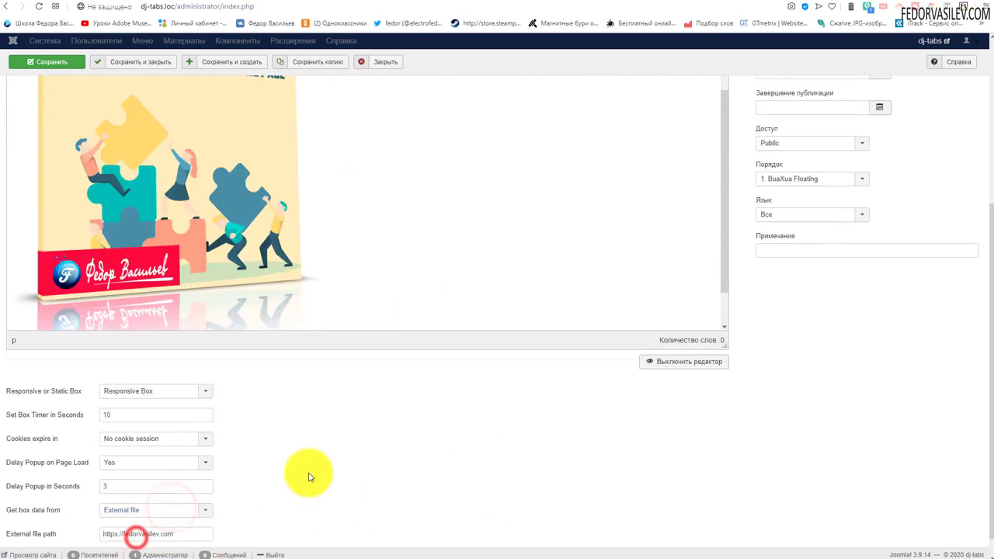
scroll(311, 472, down, 1)
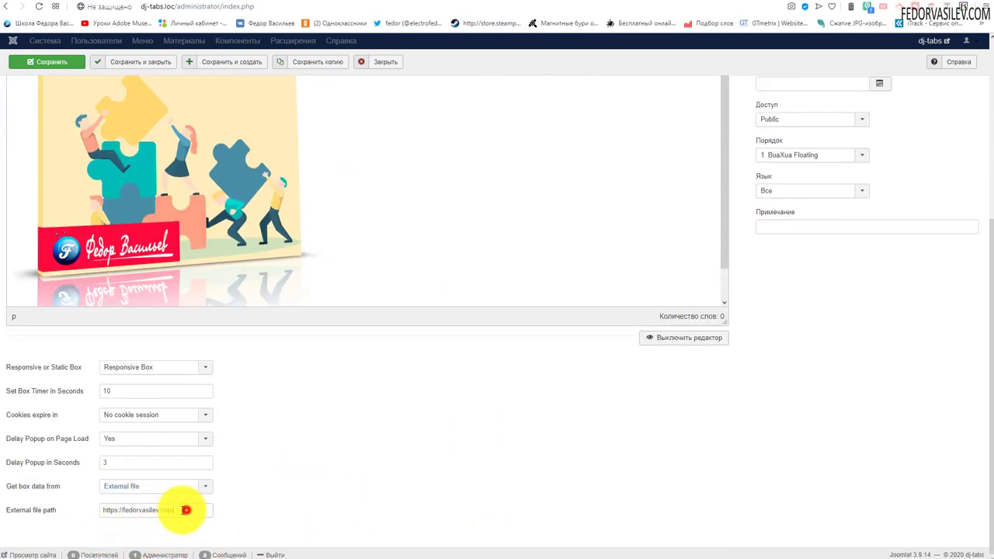
drag(186, 510, 88, 510)
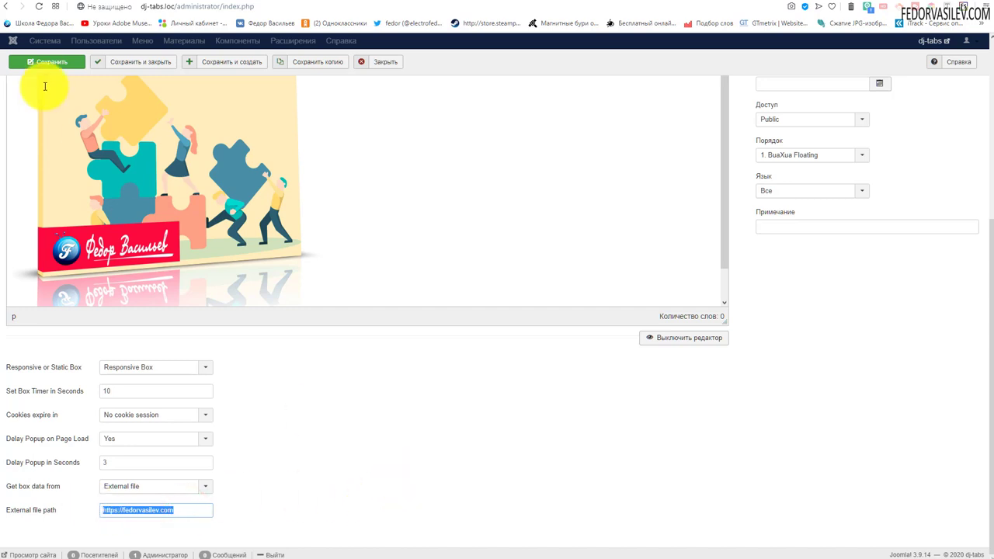
click(47, 62)
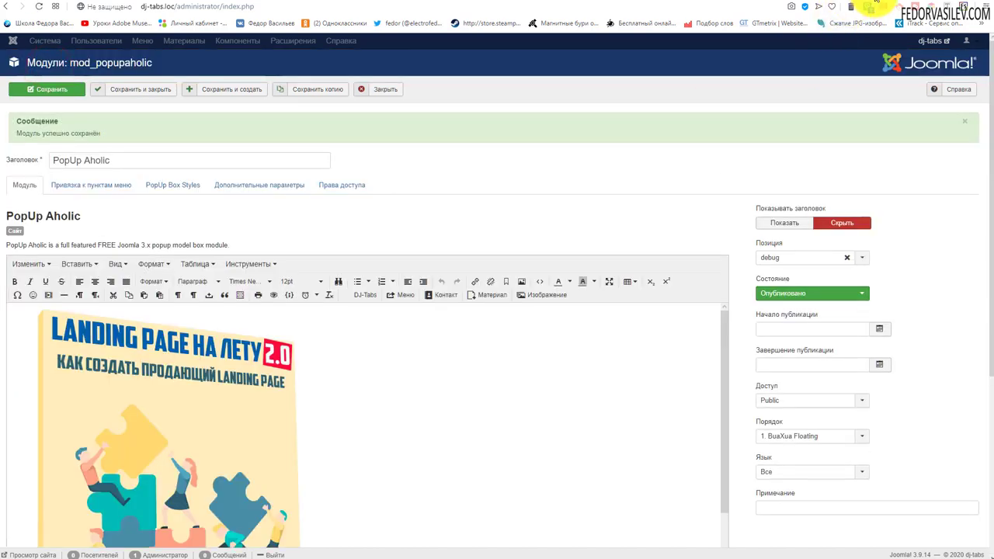
Reload the site's Home page, examine the external page loaded in the popup, and close the popup
click(873, 4)
click(39, 6)
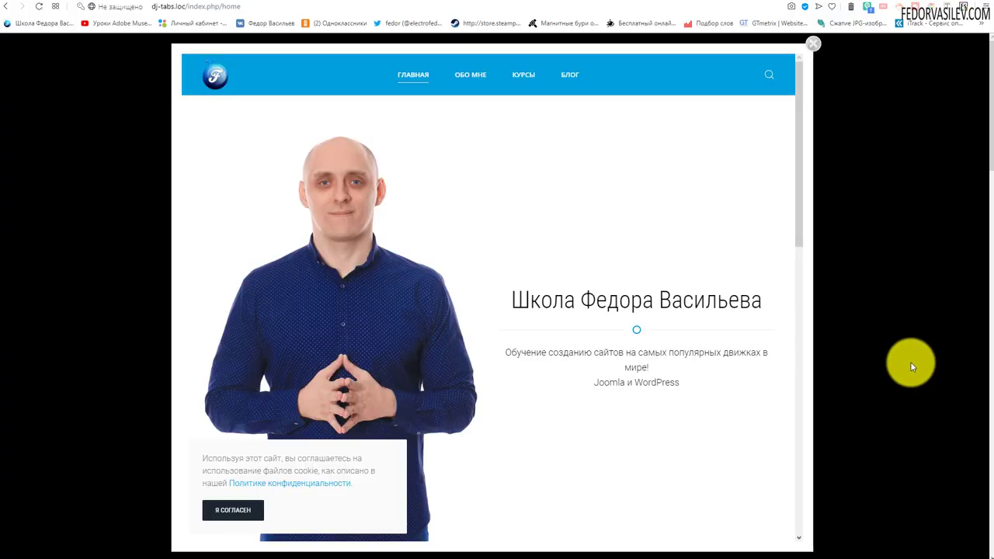
drag(797, 150, 823, 160)
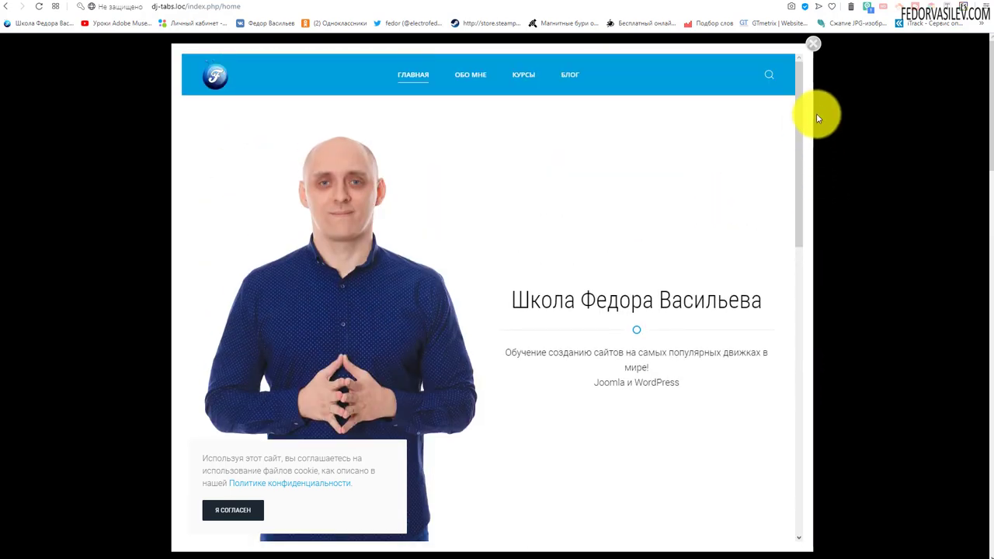
mouse_move(800, 151)
mouse_down()
mouse_move(802, 311)
mouse_move(788, 449)
mouse_move(809, 144)
mouse_up()
key(Escape)
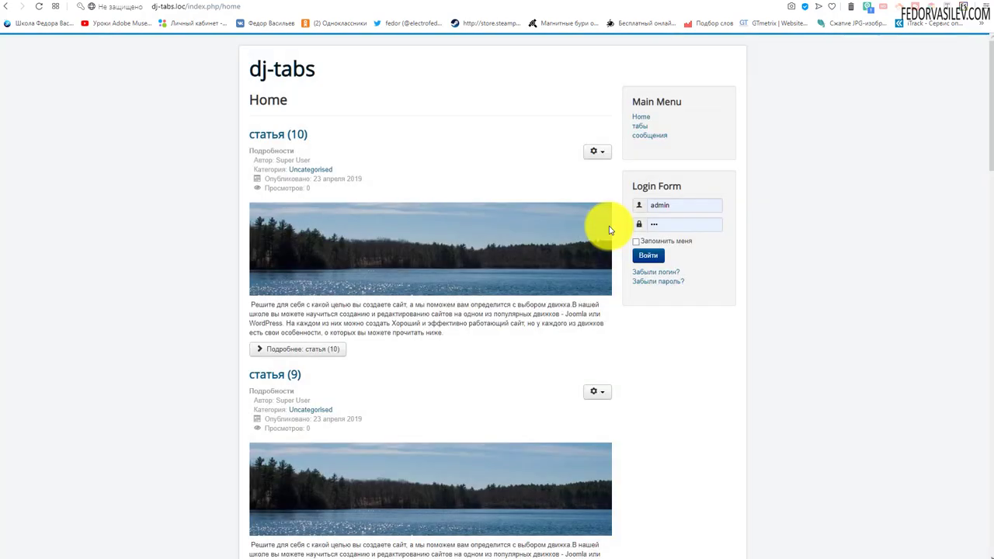
Return to the module, restore Above Custom HTML as the box data source, and save
click(844, 2)
scroll(450, 488, down, 5)
scroll(334, 499, up, 5)
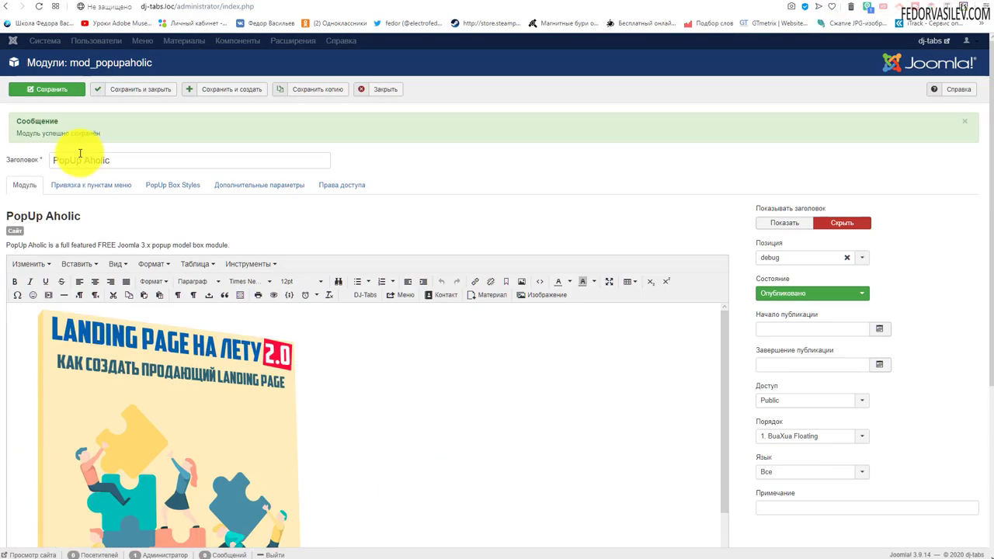
Set Show Close Button to No in the popup box styles and save the module
click(160, 189)
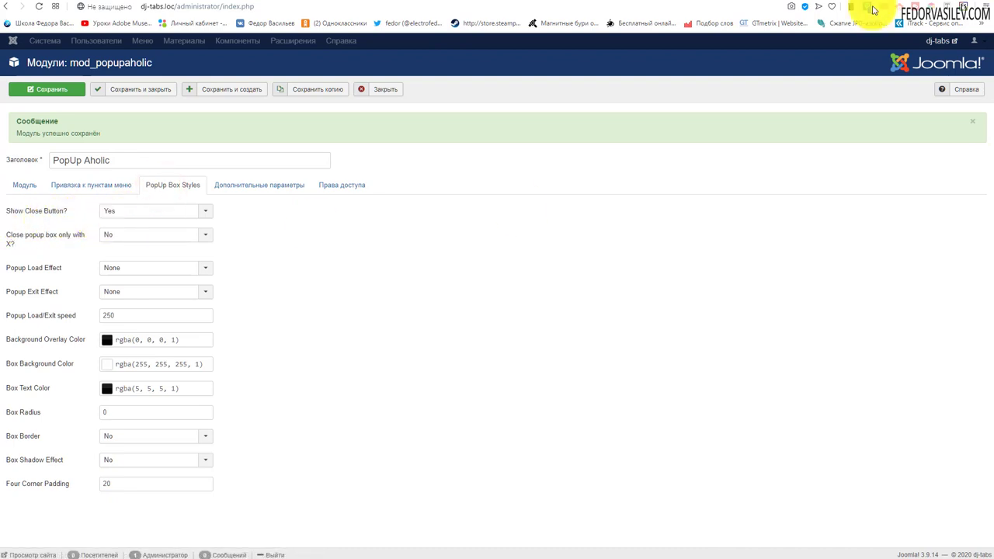
click(135, 214)
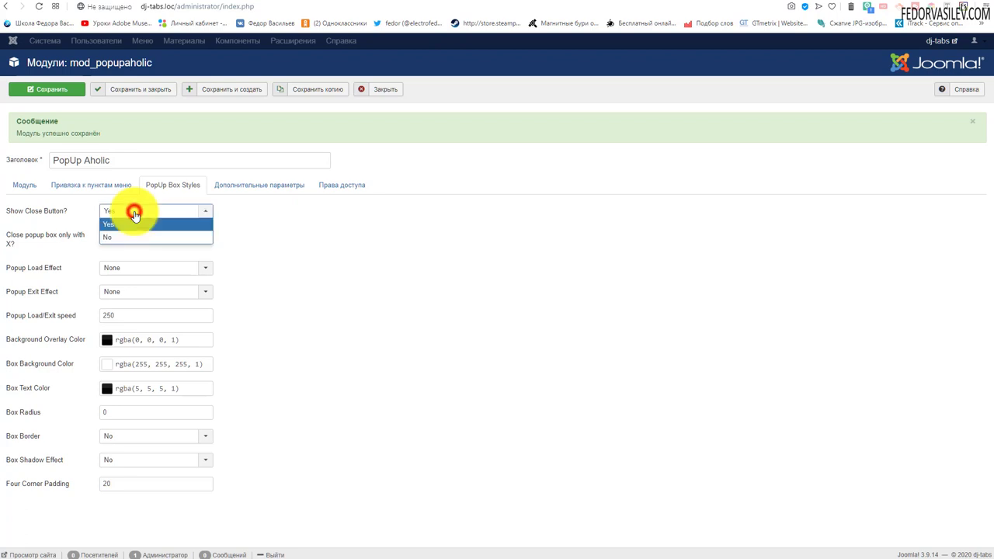
click(133, 211)
click(133, 211)
click(129, 236)
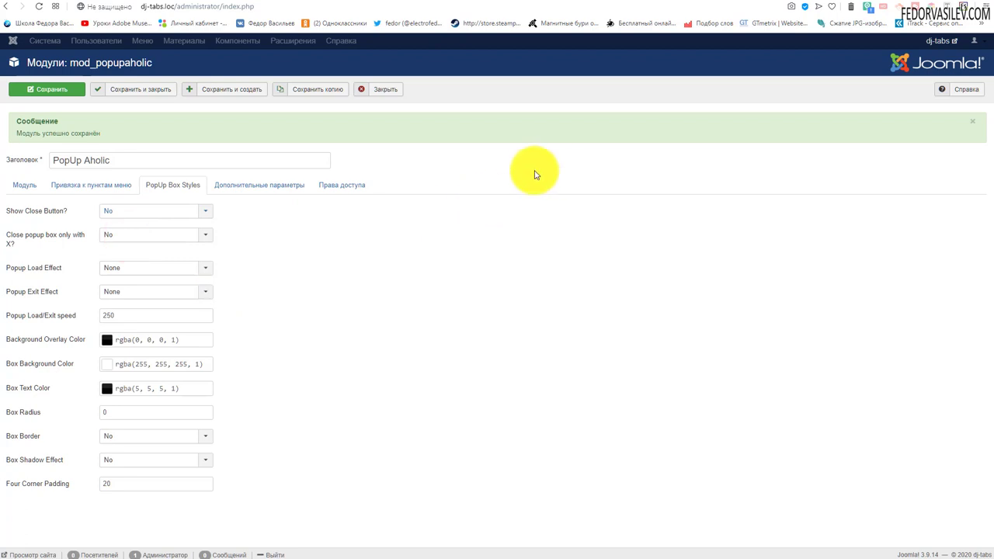
click(82, 92)
Reload the site's Home page to check the popup without a close button, and dismiss it from the dark overlay
click(867, 11)
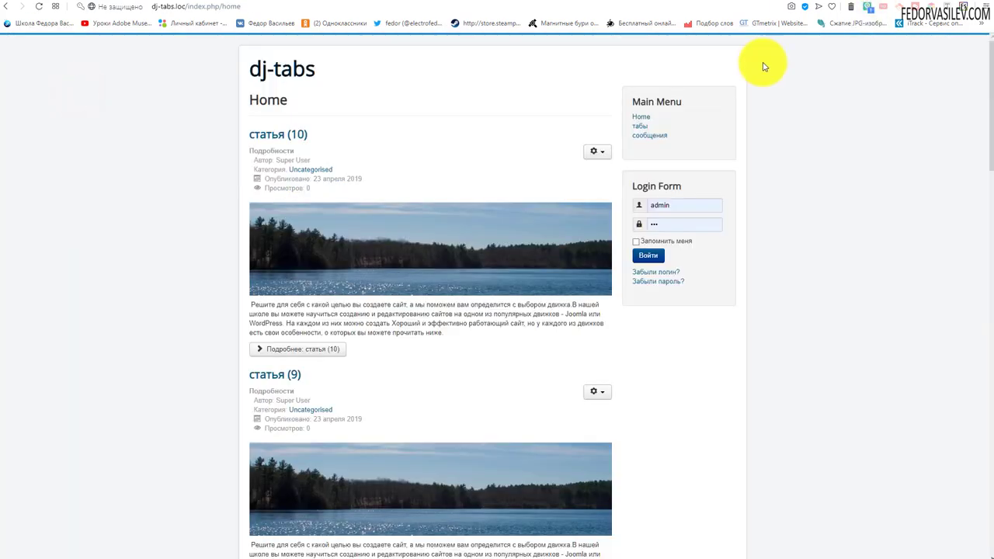
click(39, 7)
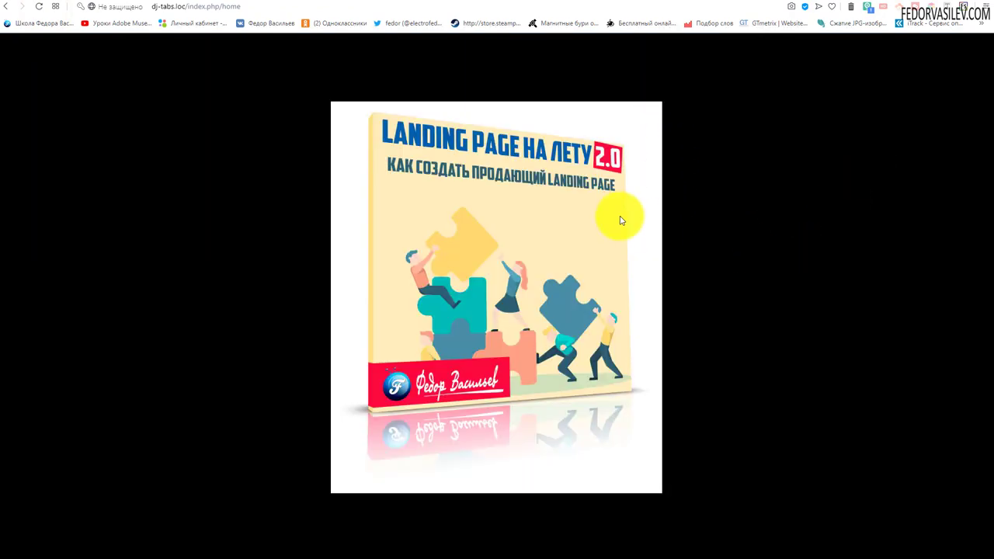
click(742, 217)
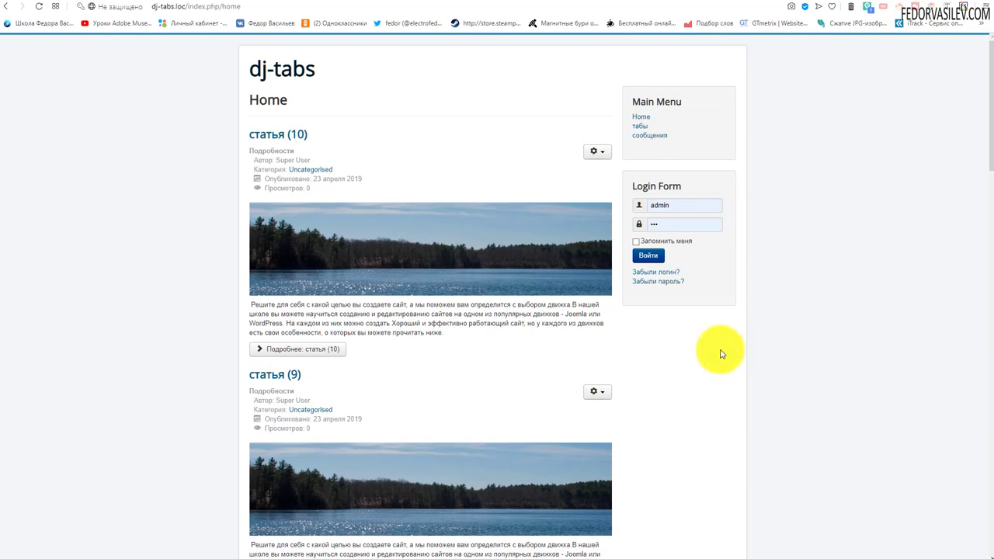
Set Close popup box only with X to Yes and Delay Popup on Page Load to No, and save the module
click(836, 3)
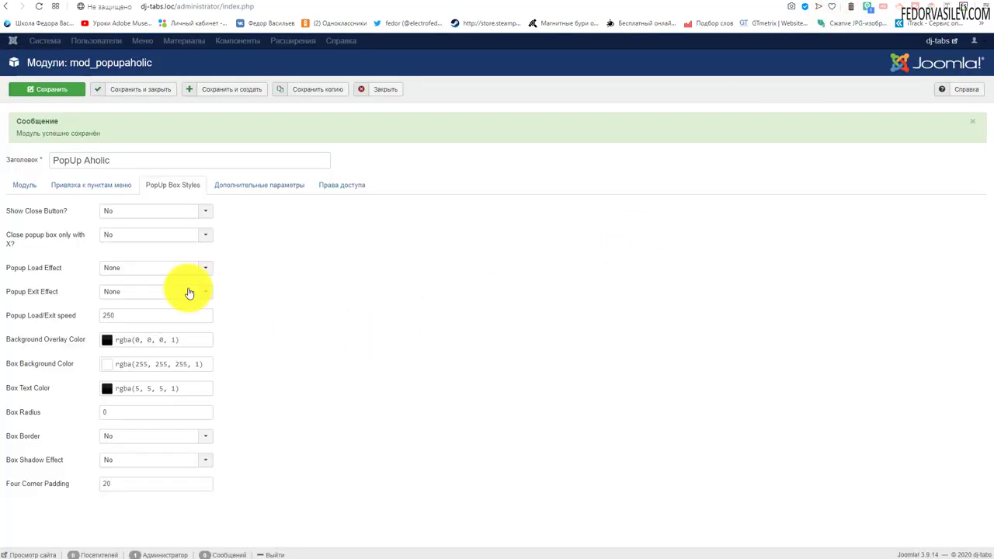
click(128, 242)
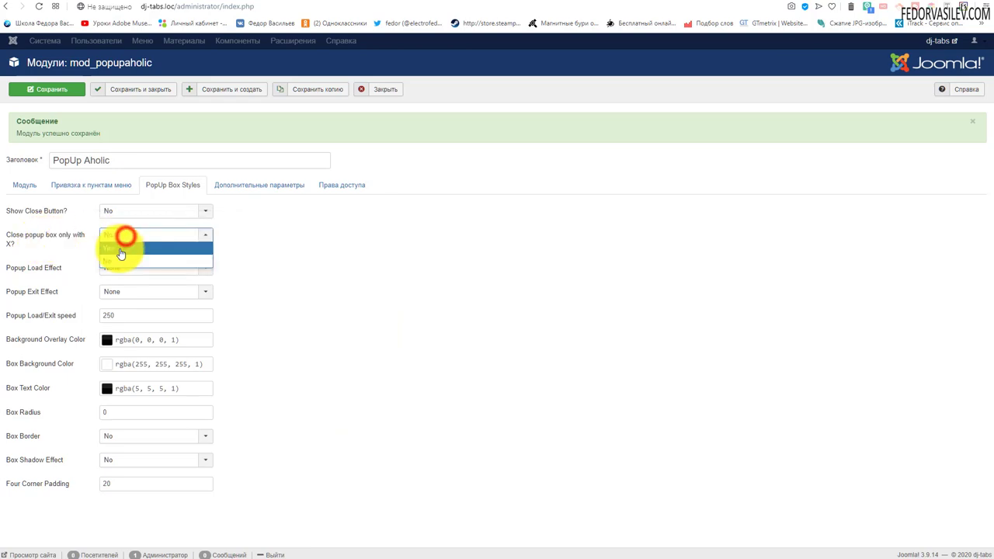
click(122, 248)
click(35, 190)
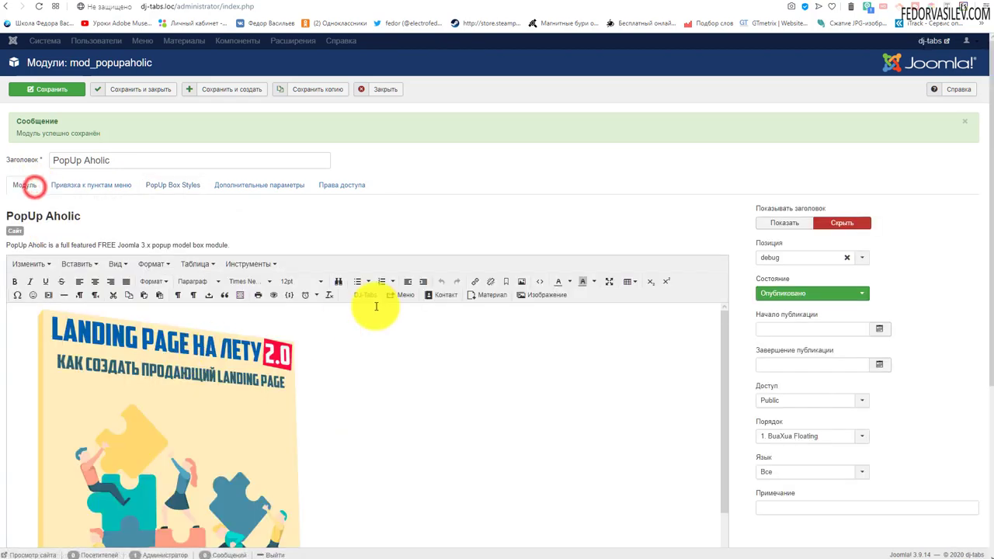
scroll(373, 310, down, 5)
click(132, 466)
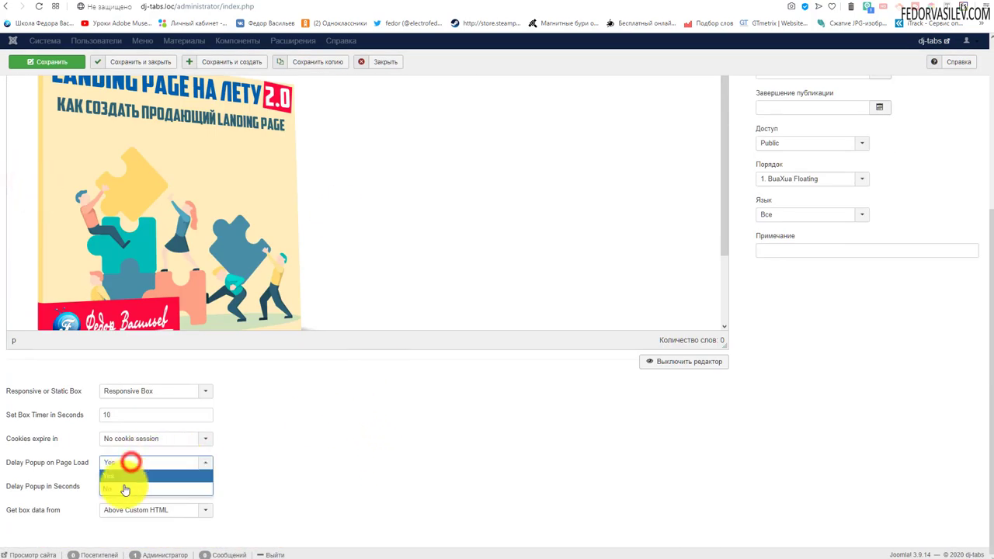
click(126, 488)
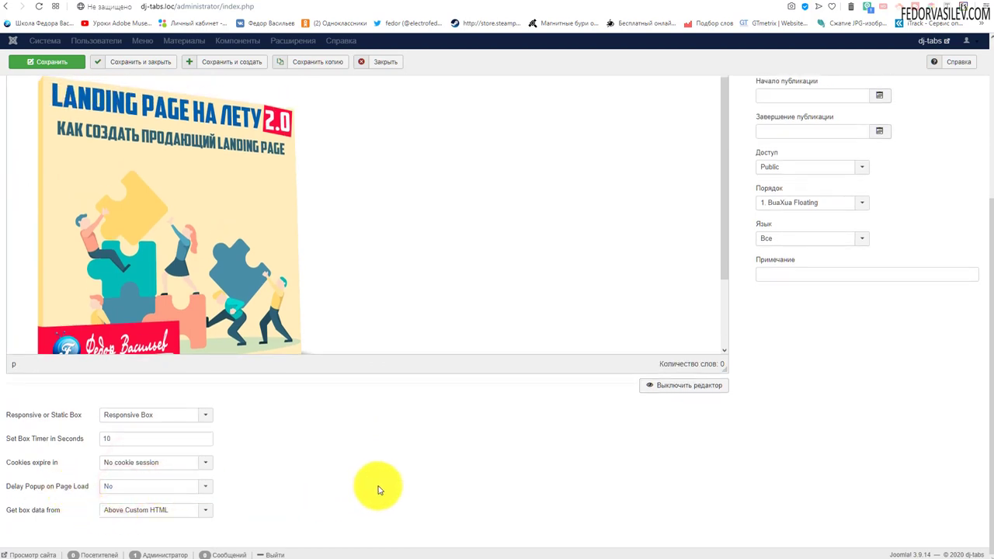
key(ctrl+s)
click(50, 89)
Reload the site's Home page and test whether the popup closes from the overlay or the image
click(8, 4)
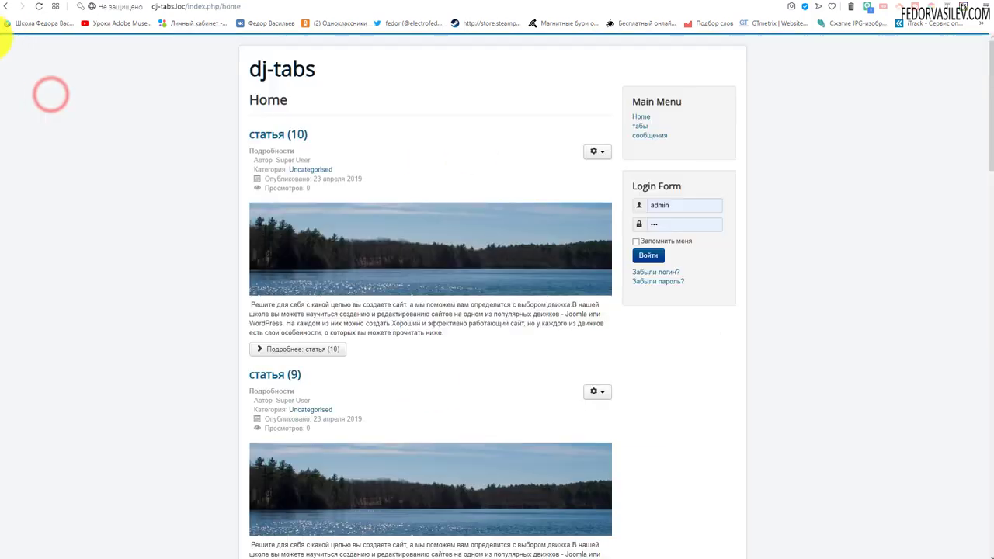
click(39, 6)
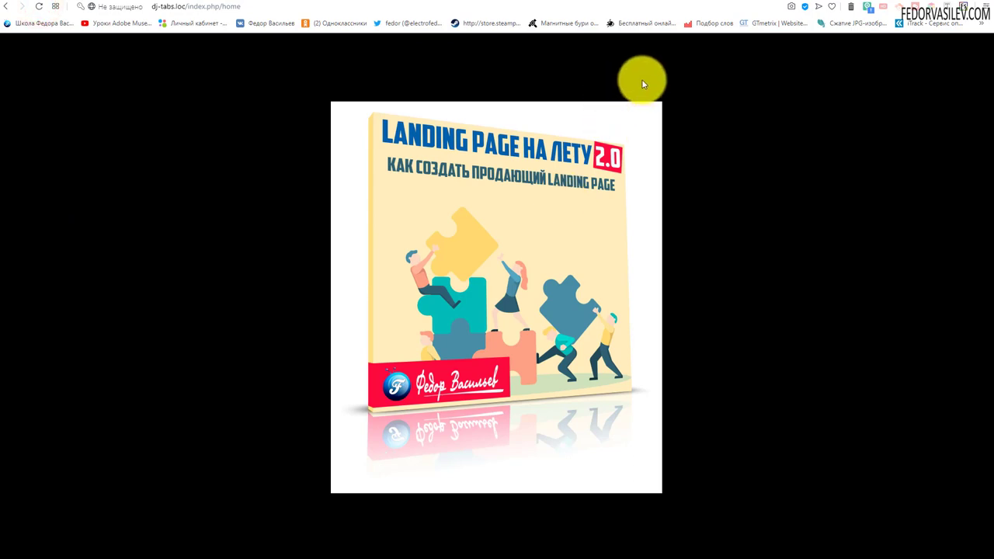
click(672, 78)
click(567, 285)
click(417, 290)
click(228, 244)
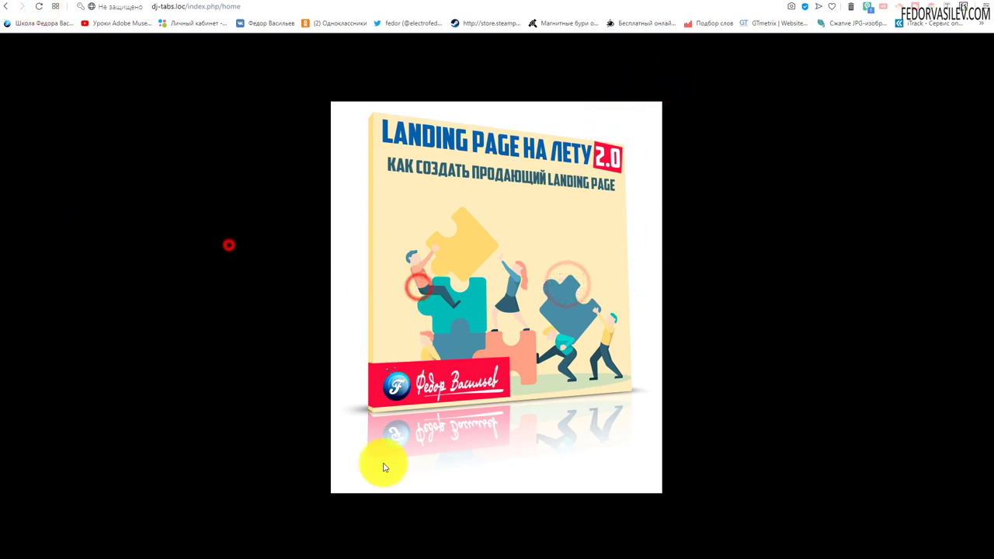
click(812, 273)
click(499, 294)
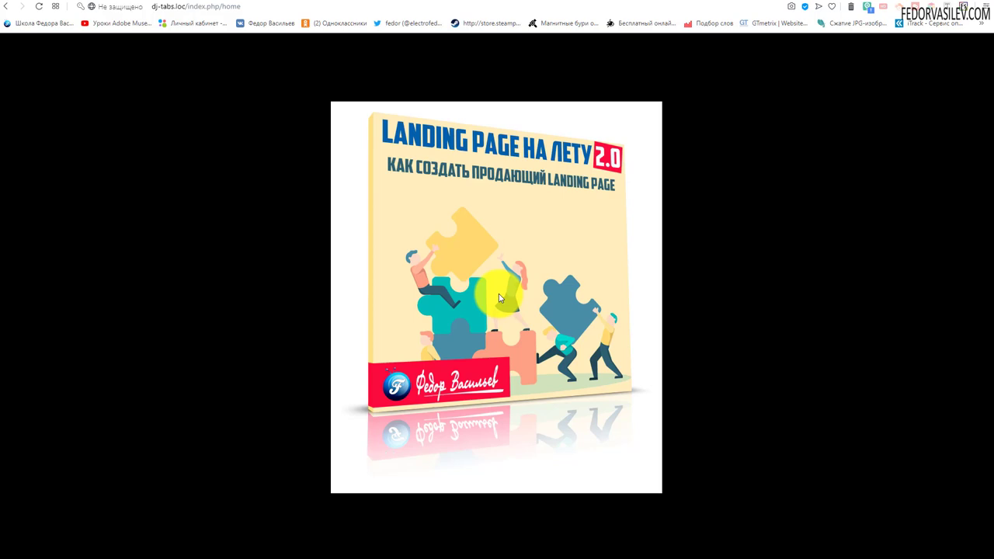
click(331, 80)
click(530, 290)
click(772, 332)
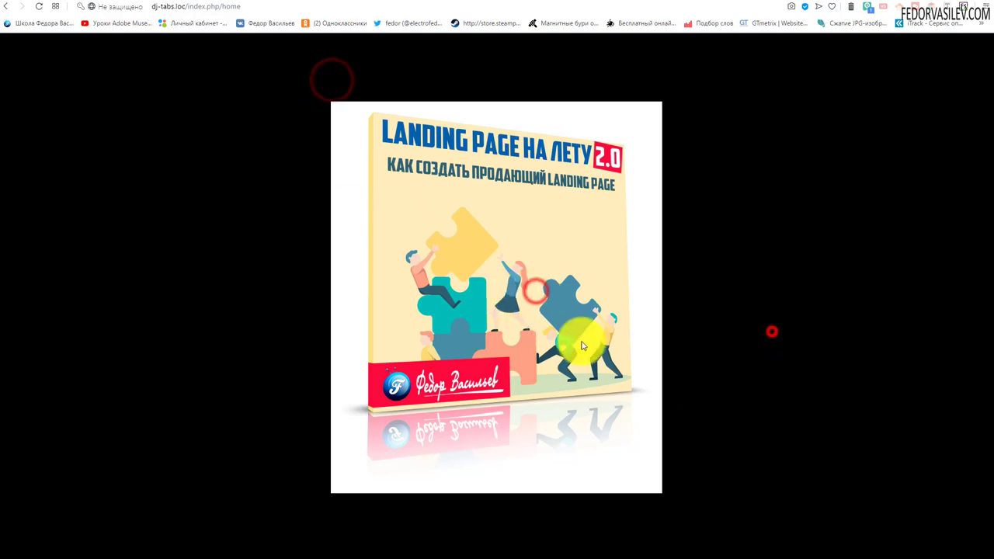
click(513, 301)
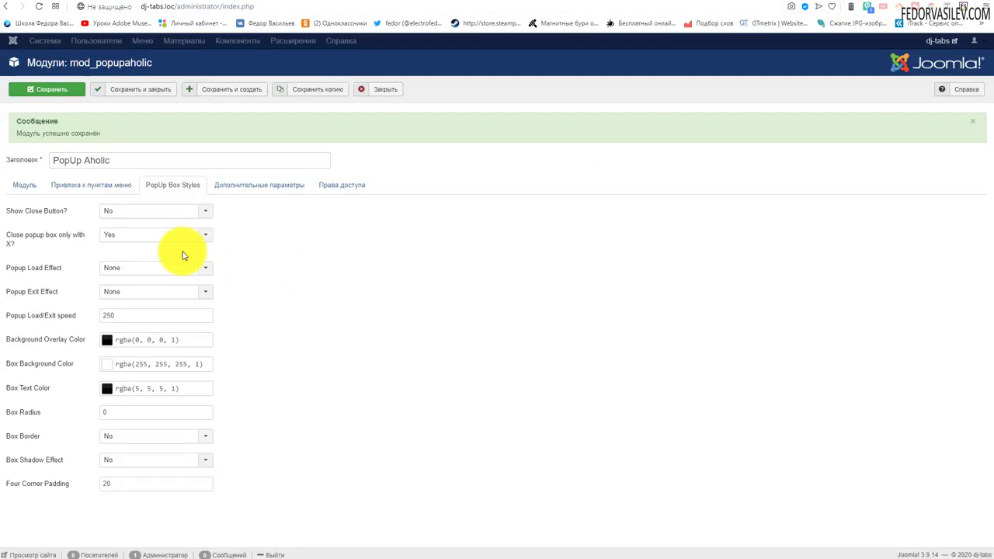
Set Show Close Button to Yes and keep Close popup box only with X at Yes in the module's styles
click(122, 210)
click(122, 224)
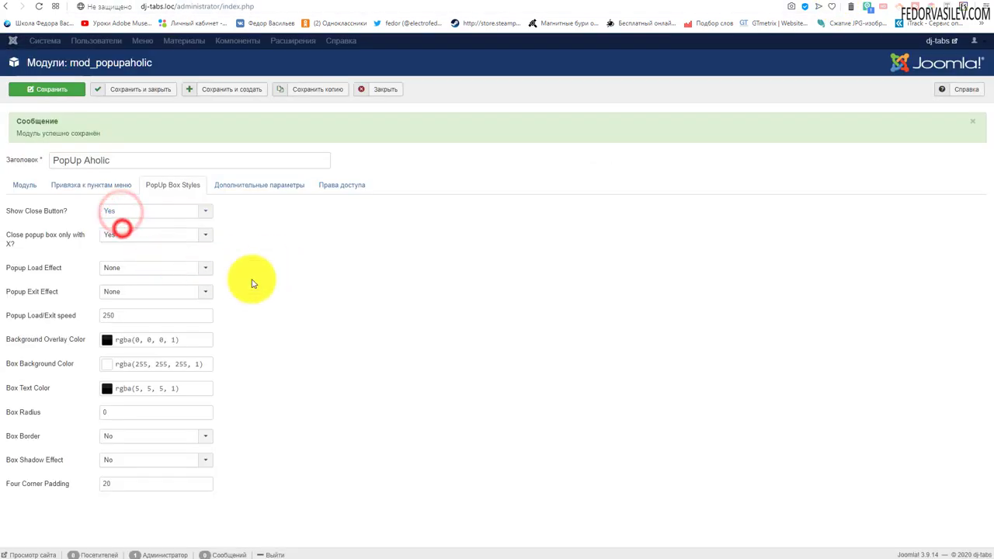
mouse_move(23, 238)
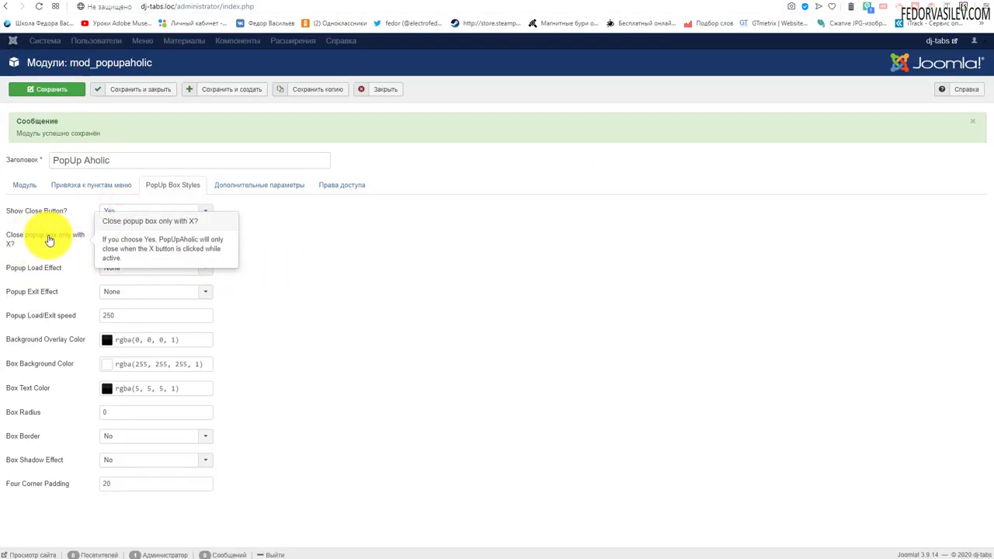
click(139, 235)
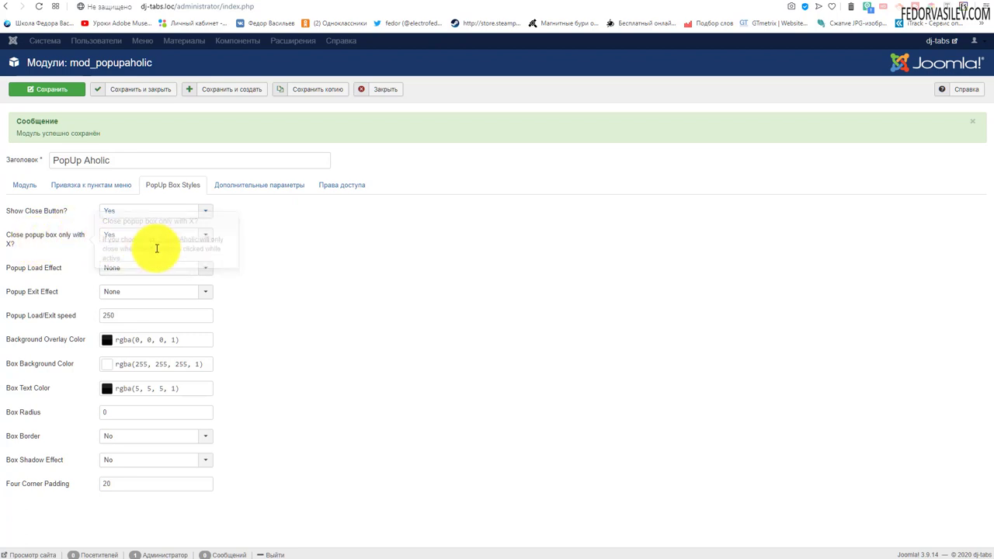
click(156, 247)
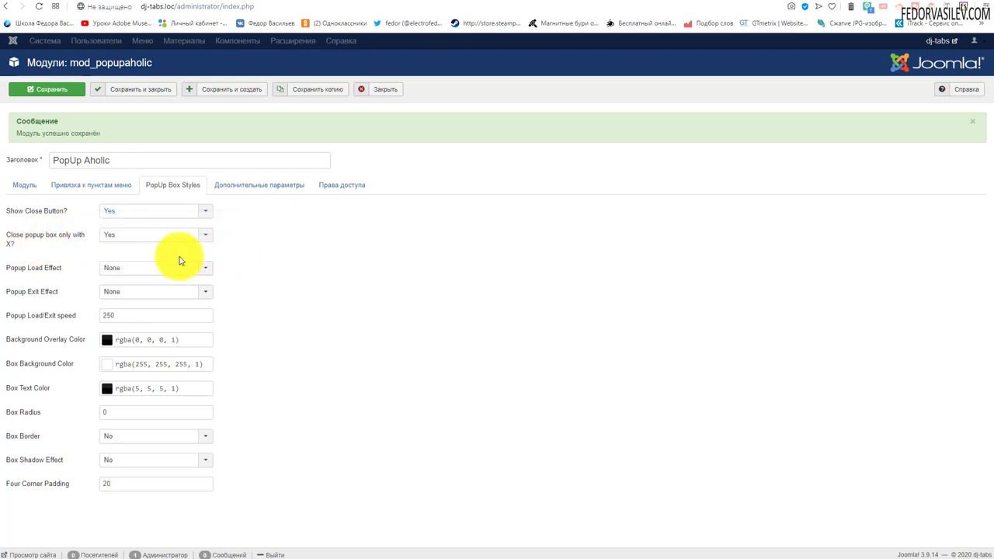
Set both Popup Load Effect and Popup Exit Effect to Elastic in the module's styles
click(126, 271)
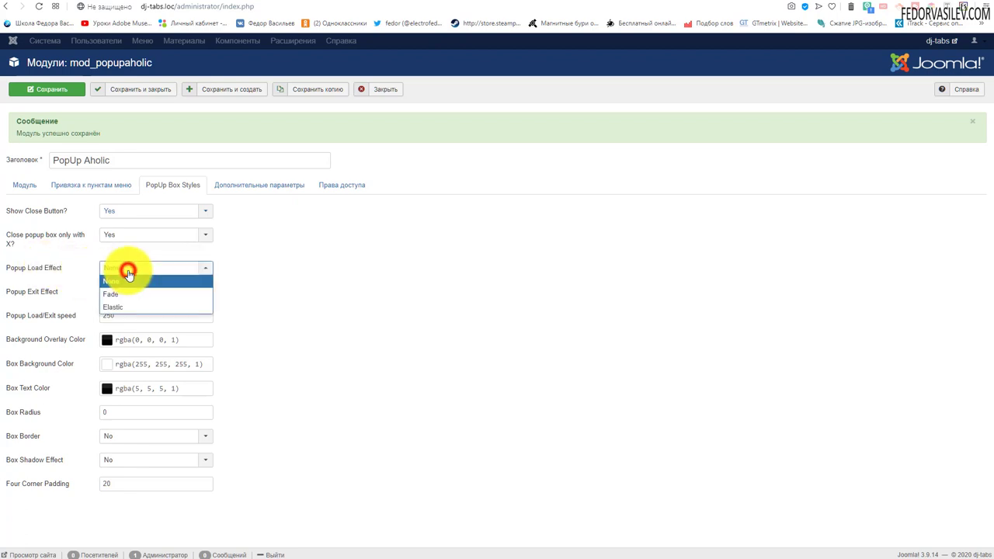
click(144, 308)
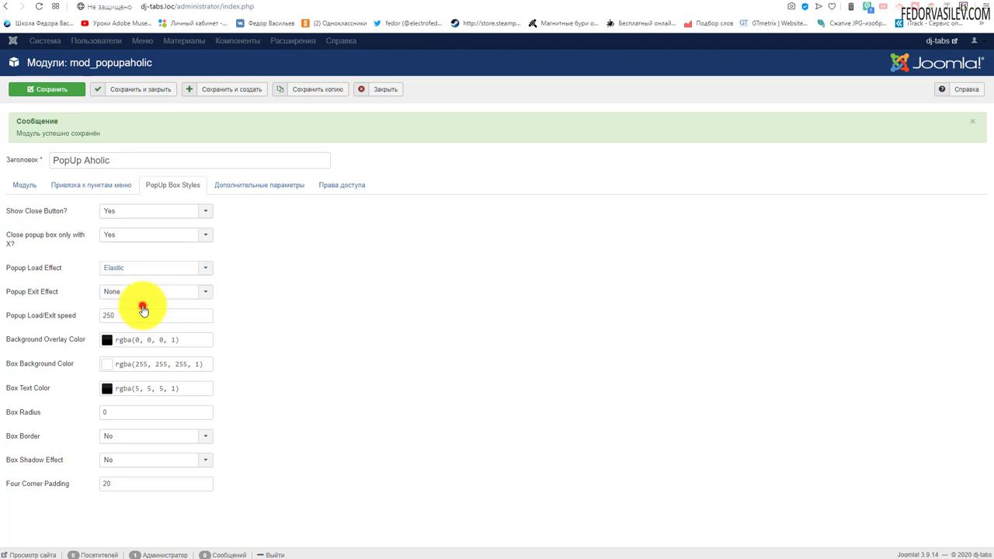
click(149, 295)
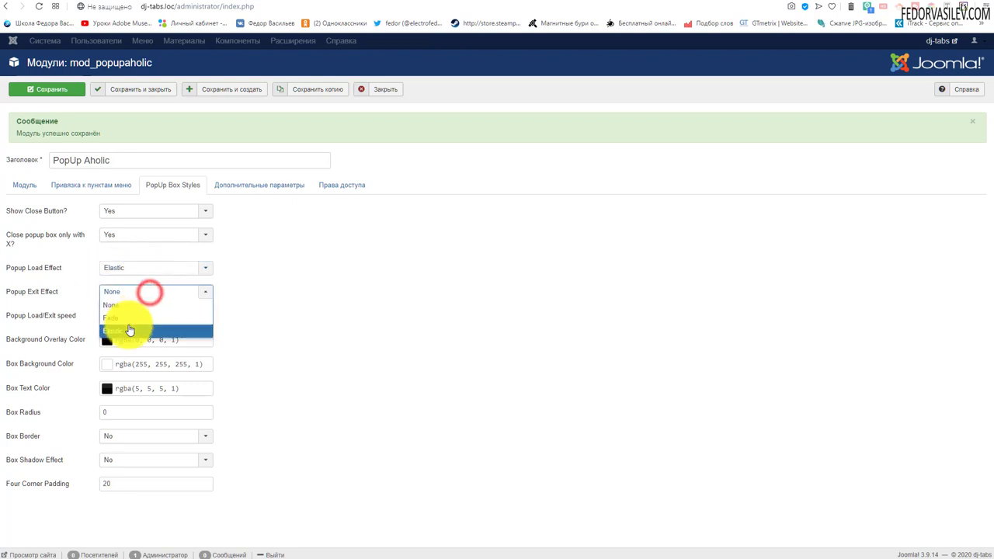
click(128, 327)
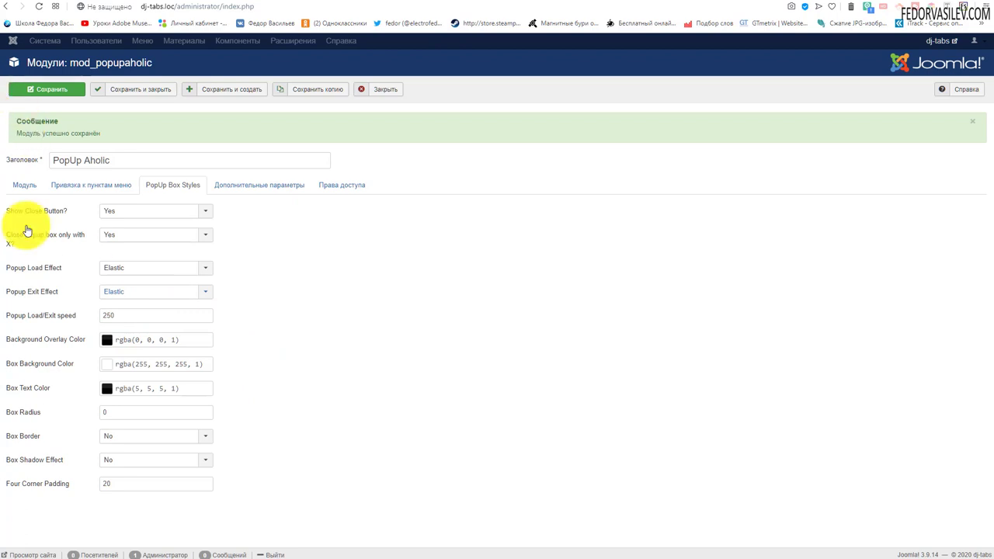
Set Popup Load/Exit speed to 2500 and save the module
click(111, 317)
click(123, 315)
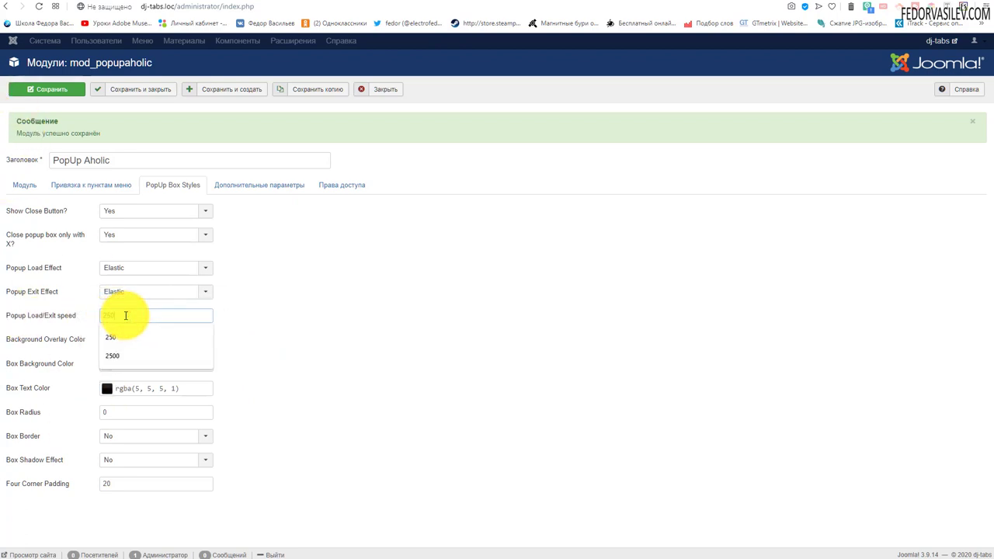
text(2500)
click(40, 88)
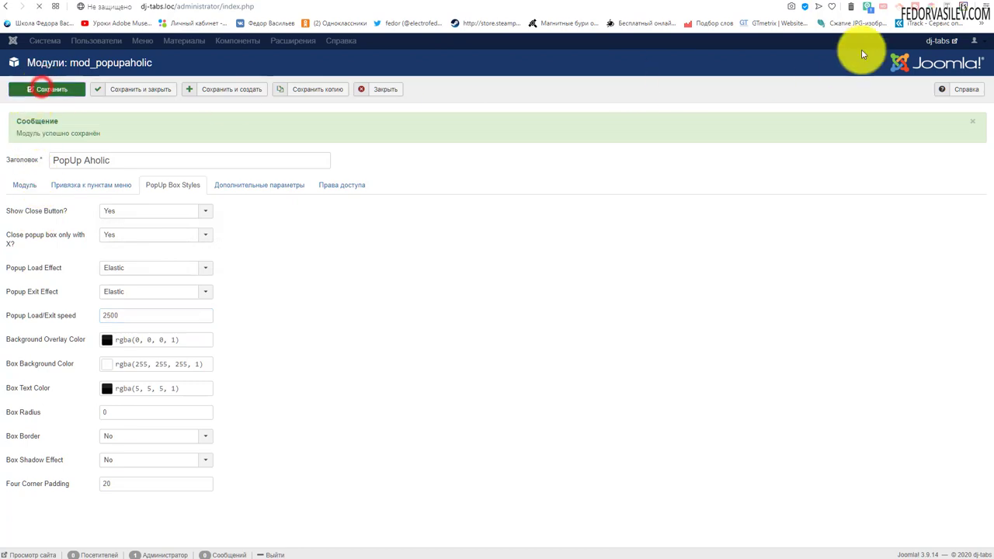
Reload the site's Home page to watch the elastic popup load, and close it with its X to watch the exit effect
click(865, 3)
click(39, 7)
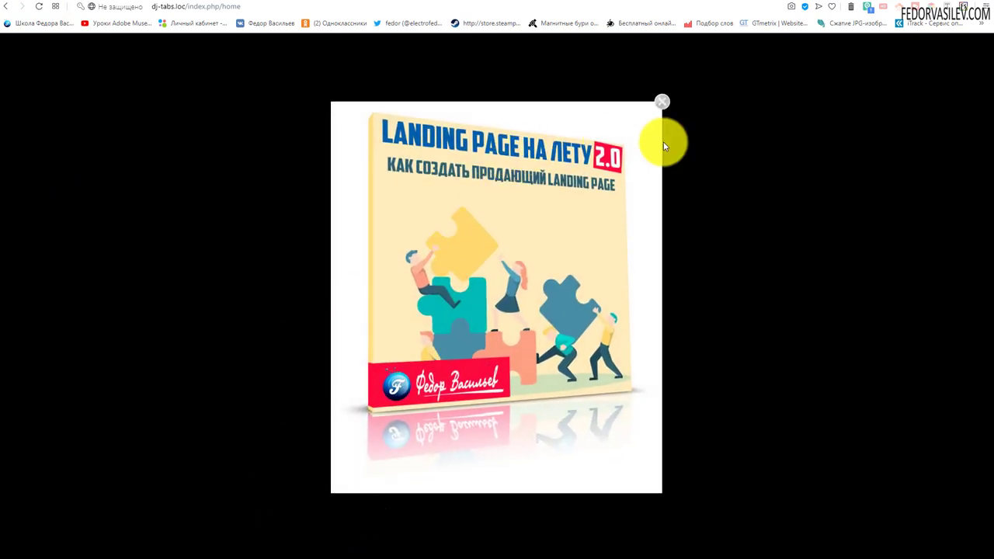
click(661, 101)
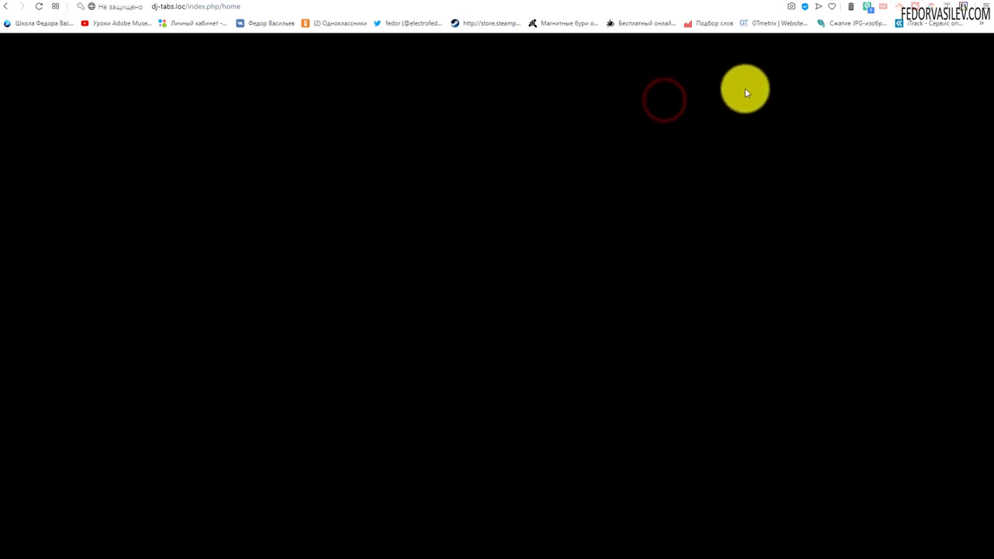
Set Popup Load/Exit speed to 250 and check the faster effect on the reloaded Home page
click(843, 5)
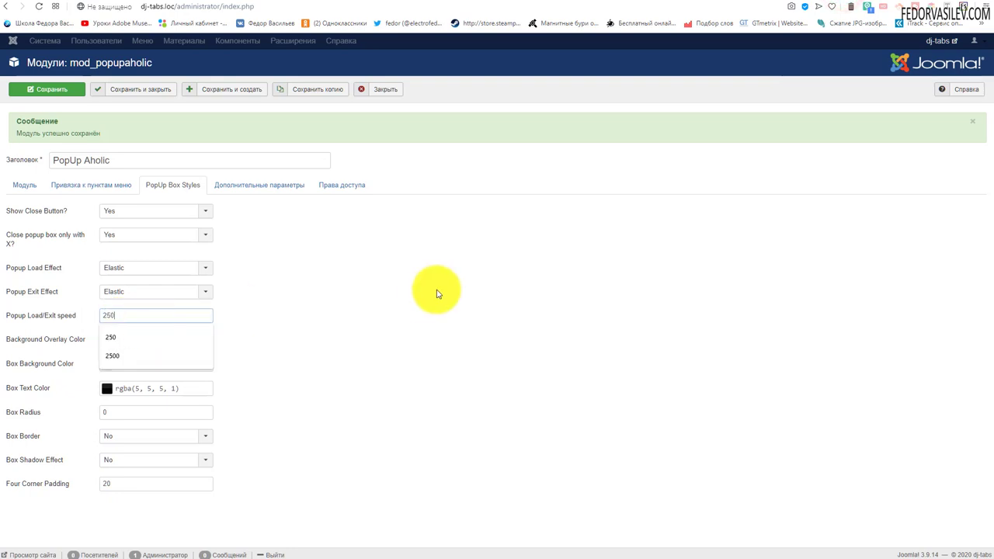
click(437, 291)
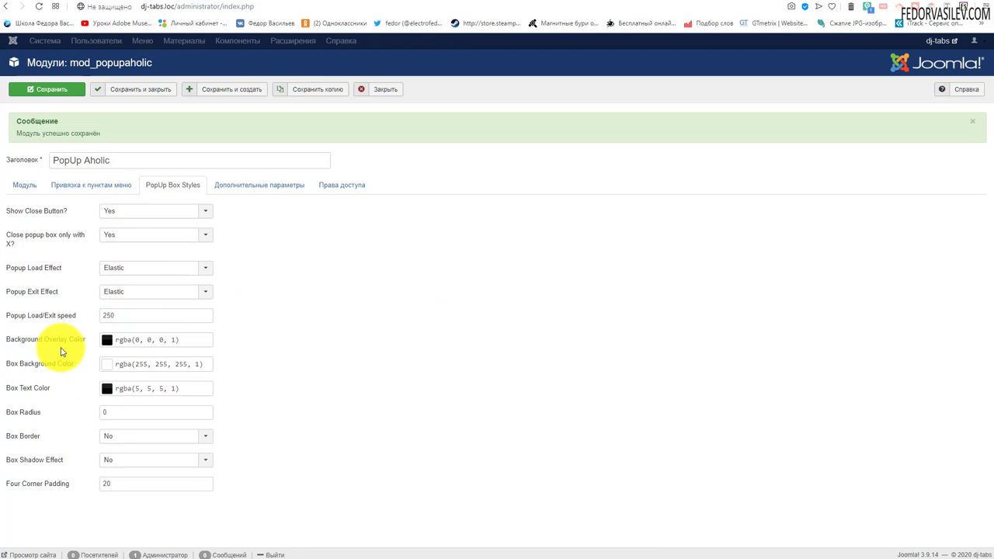
click(873, 8)
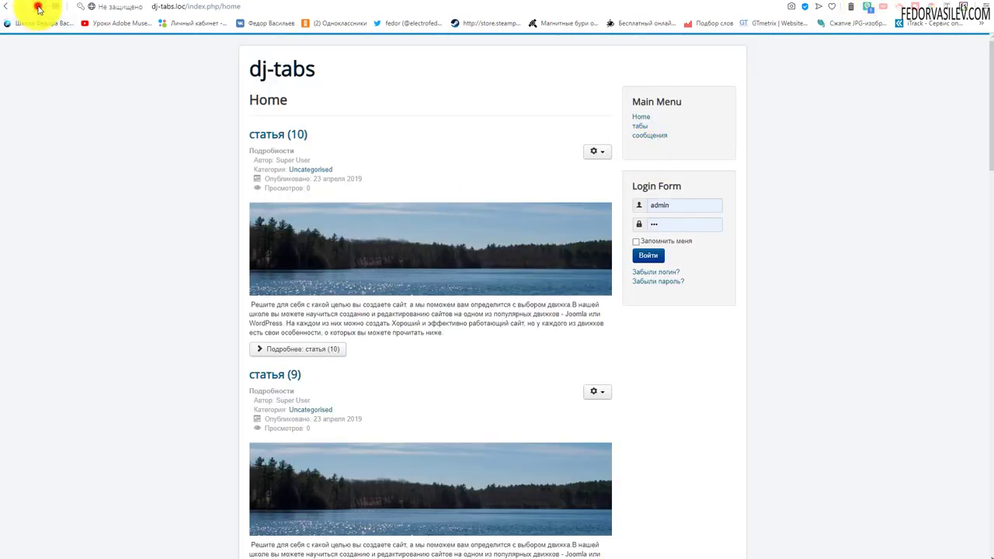
click(38, 8)
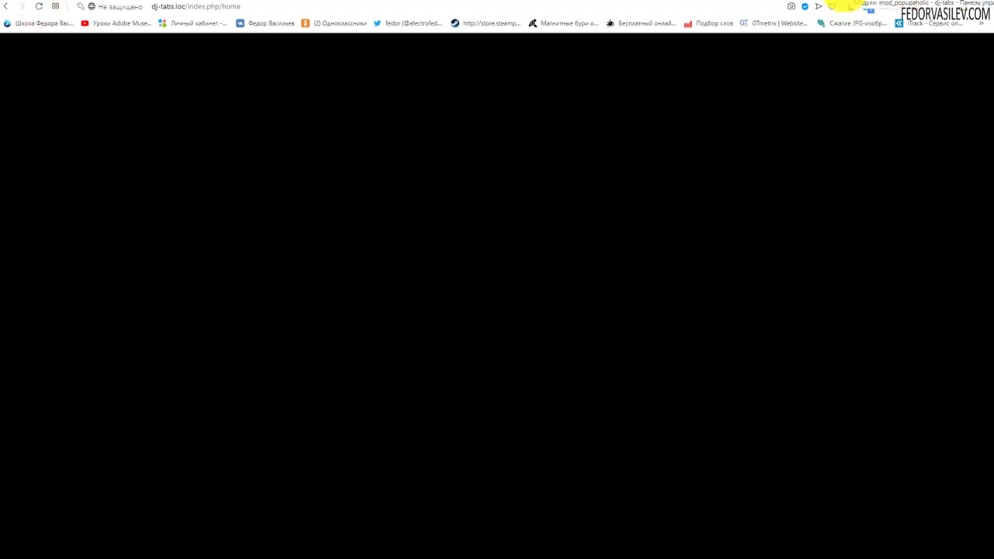
Set the module's Background Overlay Color to the semi-transparent violet rgba(92, 59, 255, 0.49) and save the module
click(854, 5)
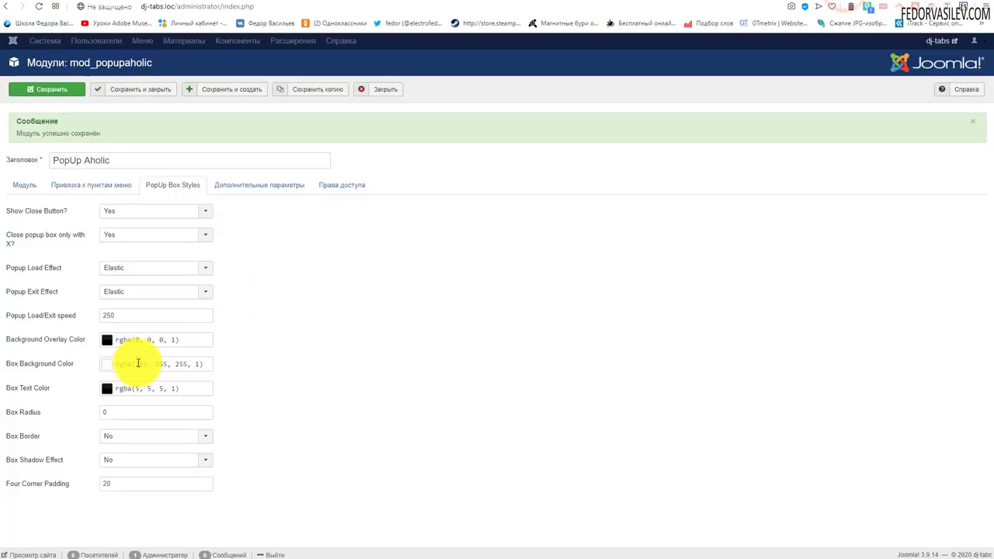
click(106, 340)
click(299, 323)
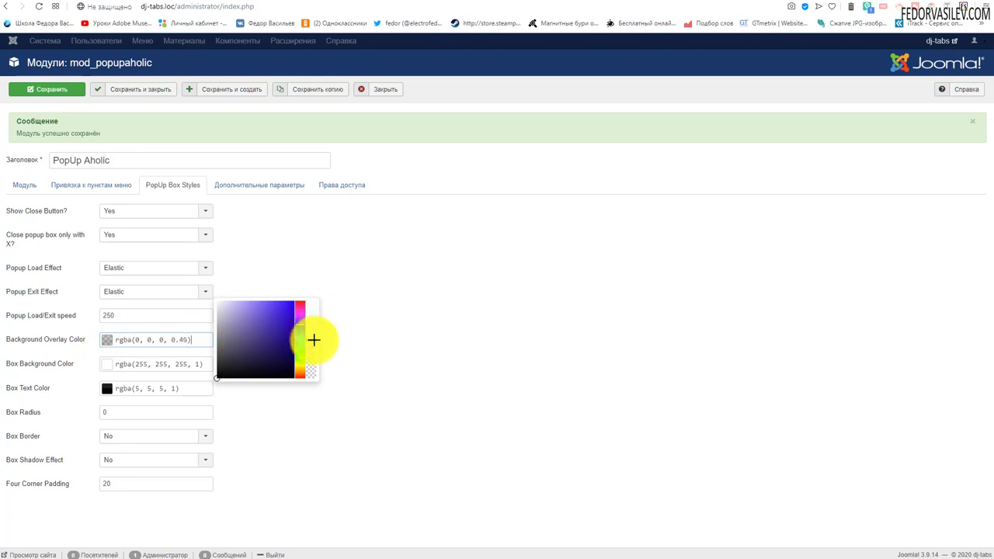
click(275, 303)
click(68, 91)
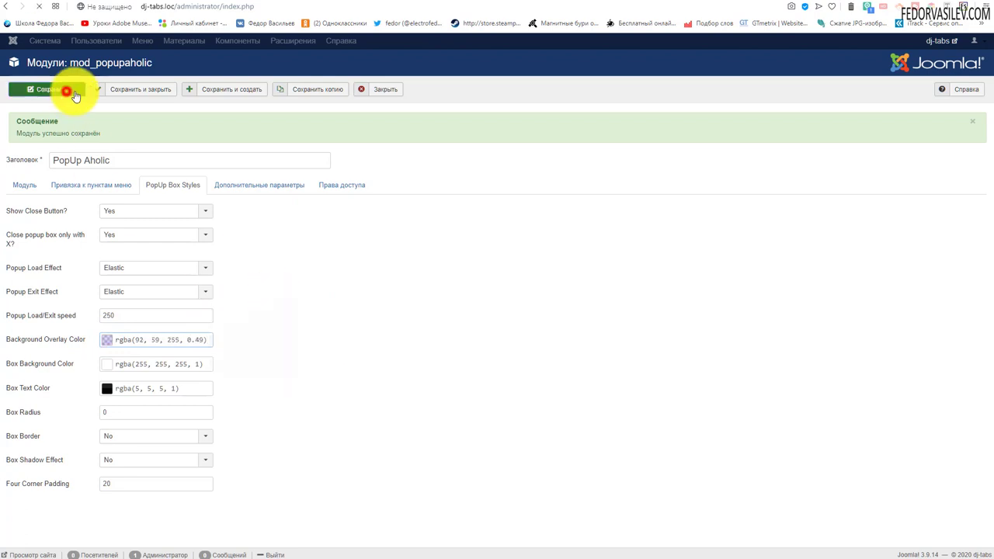
Reload the site's Home page to check the popup's overlay colour, and close the popup
key(ctrl+Tab)
click(33, 9)
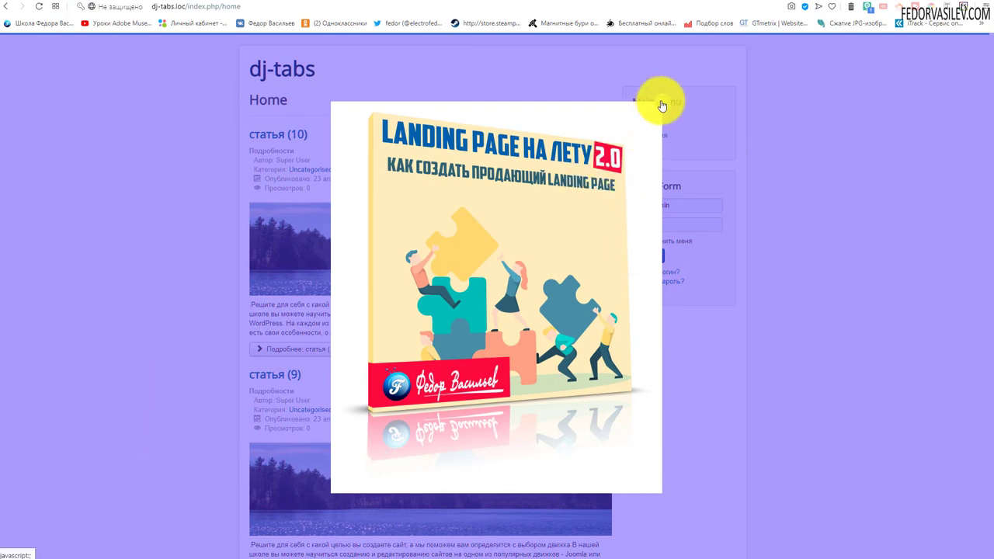
click(661, 104)
Set the module's Box Background Color to green rgba(0, 255, 43, 1) and save the module
click(842, 4)
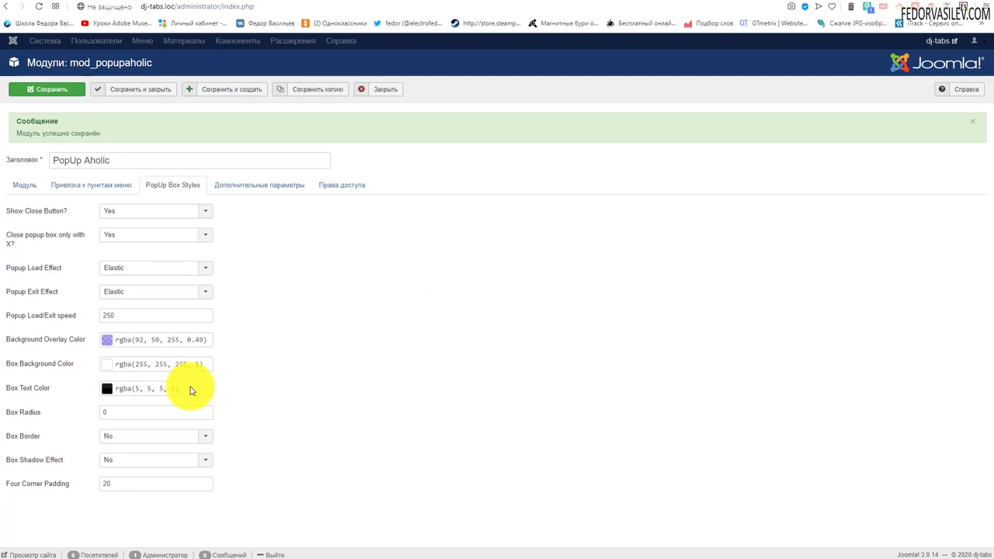
click(107, 370)
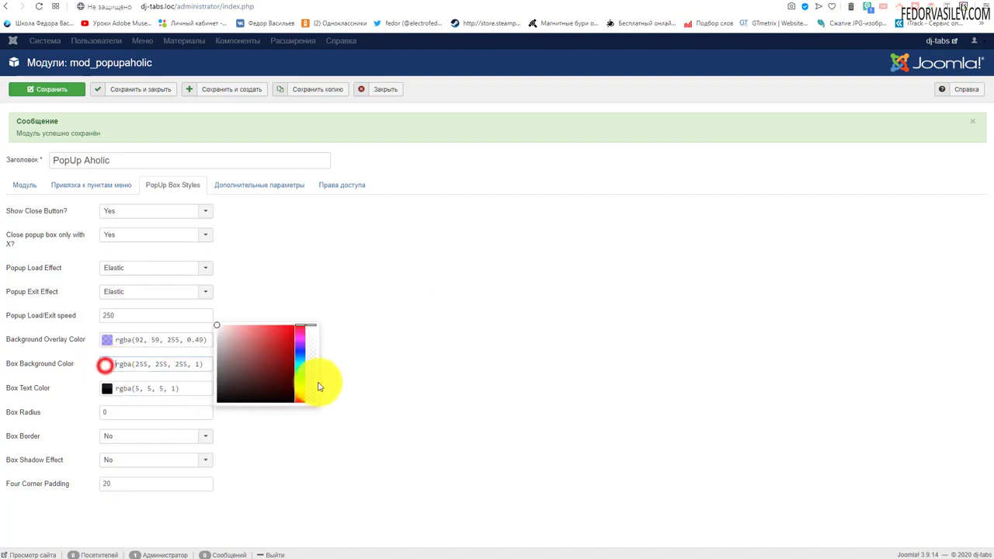
click(300, 375)
drag(286, 342, 295, 325)
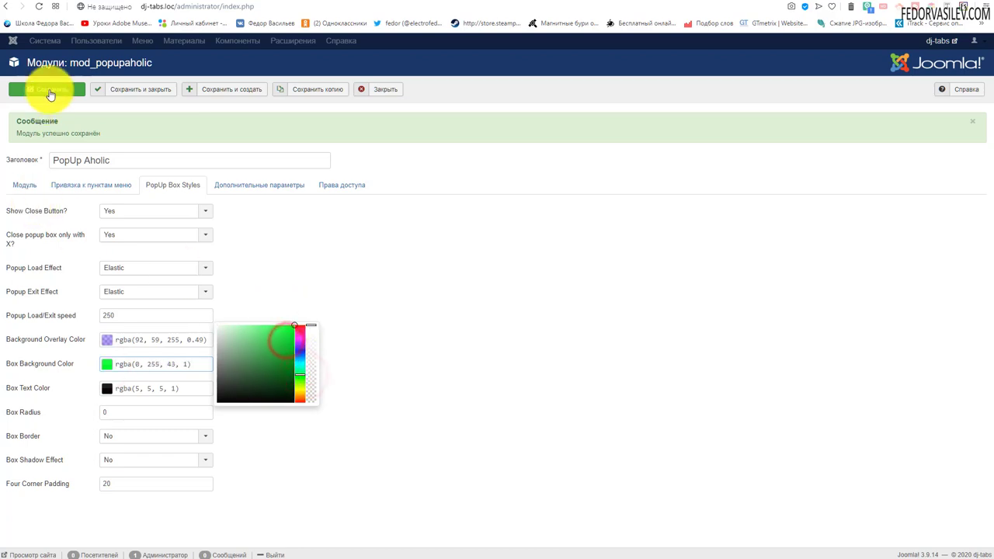
click(48, 90)
Reload the site's Home page to check the popup's box background colour, and close the popup
click(868, 7)
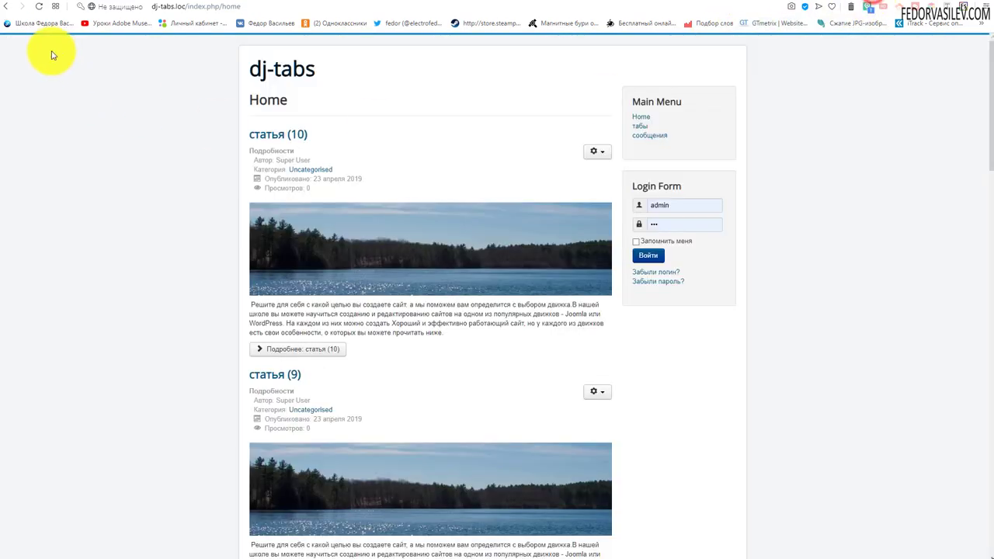
click(39, 6)
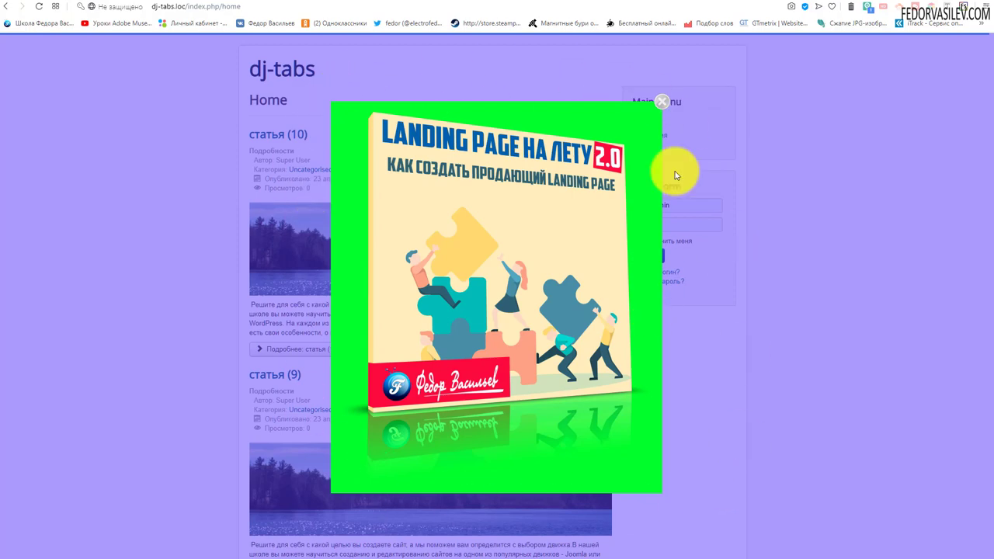
click(662, 101)
Set the module's Box Background Color back to white, rgba(255, 255, 255, 1)
click(832, 3)
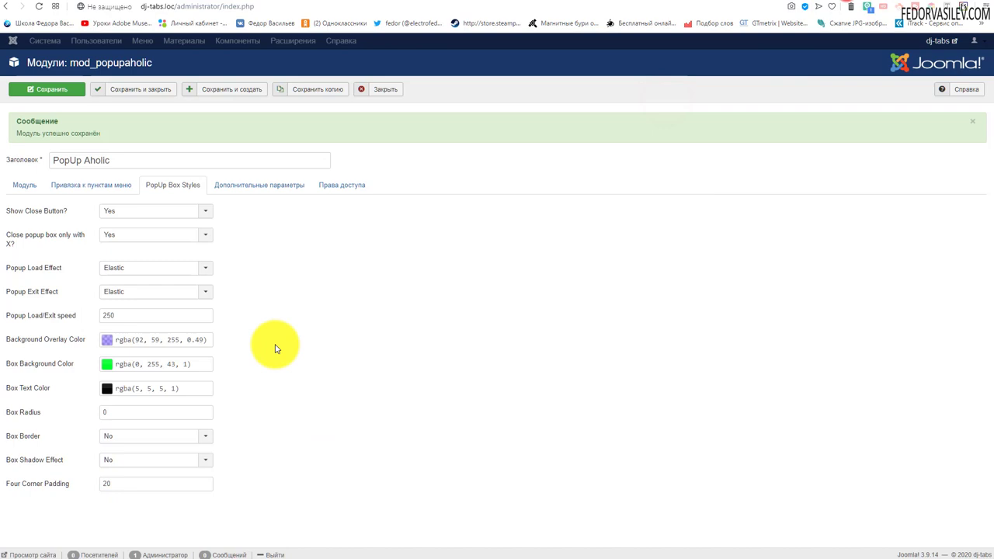
click(106, 363)
click(243, 355)
click(405, 296)
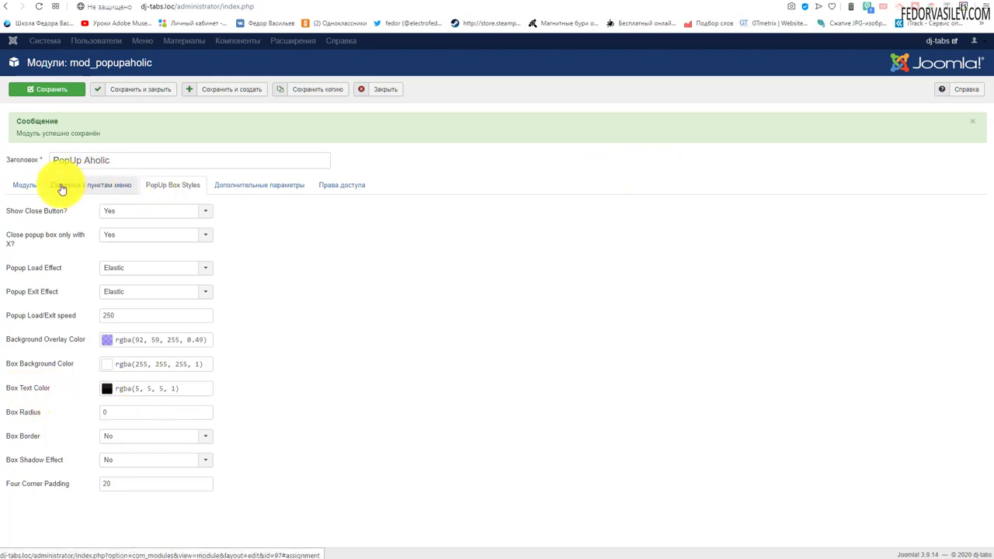
Add the text line "dadasdsds" below the image in the module's content and save the module
click(31, 183)
scroll(411, 455, down, 3)
click(367, 446)
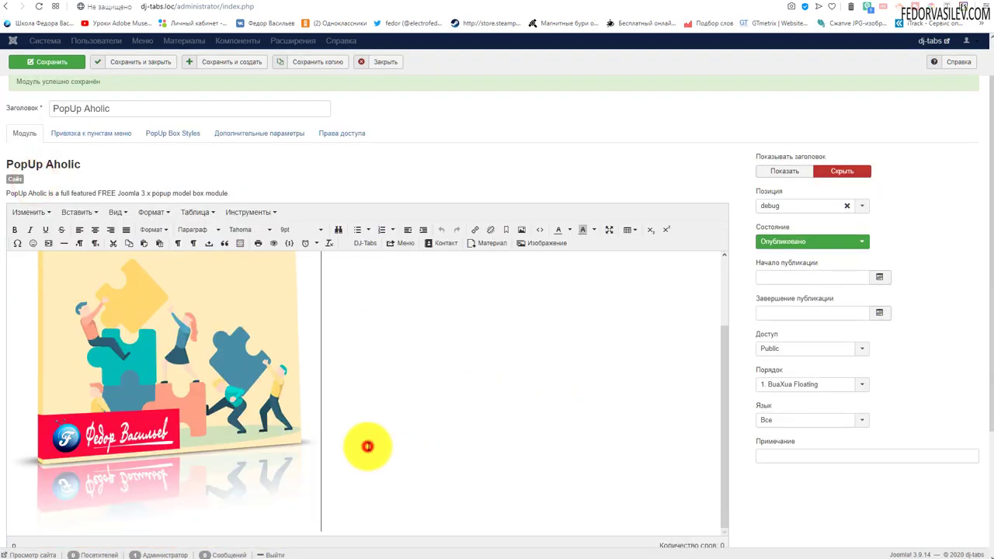
key(Return)
text(dad)
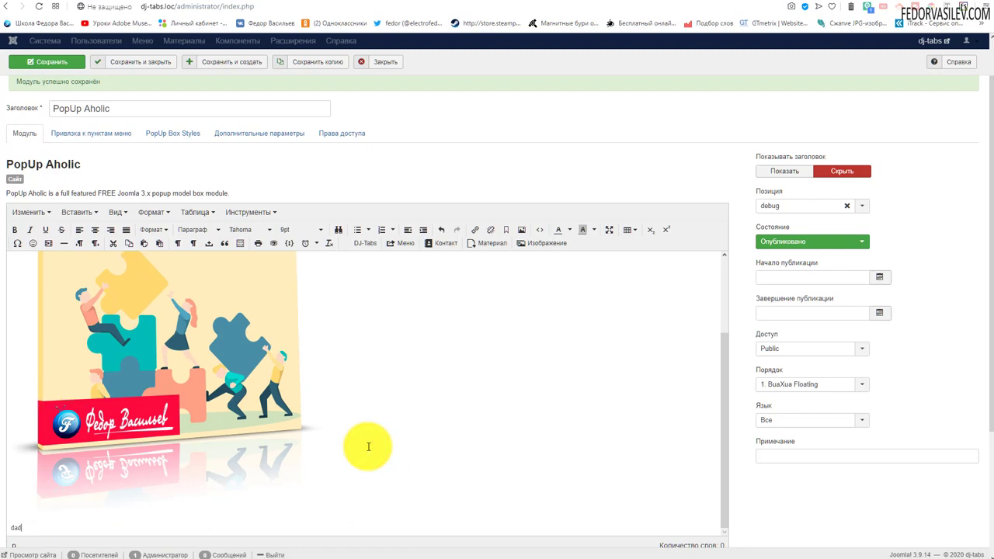
text(asdsds)
scroll(310, 462, down, 2)
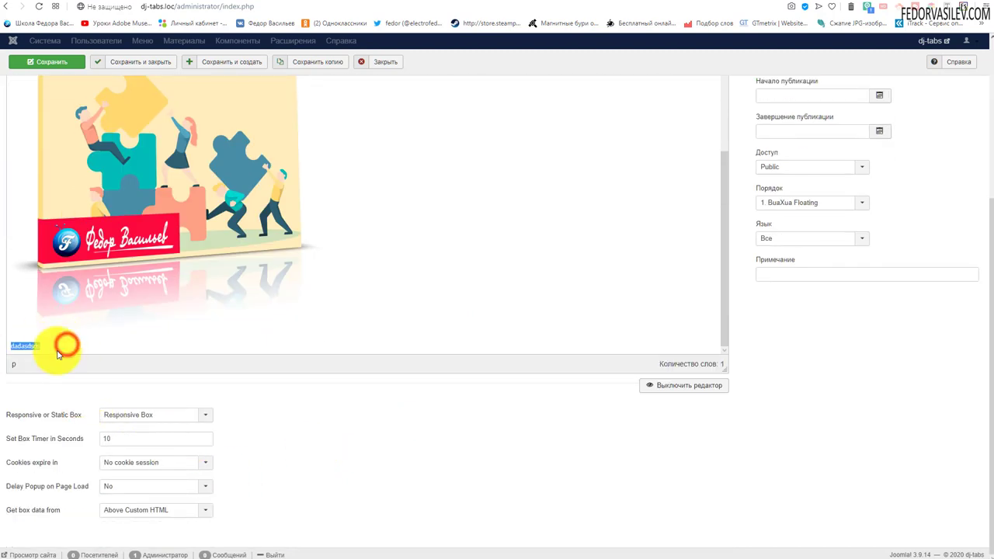
key(ctrl+s)
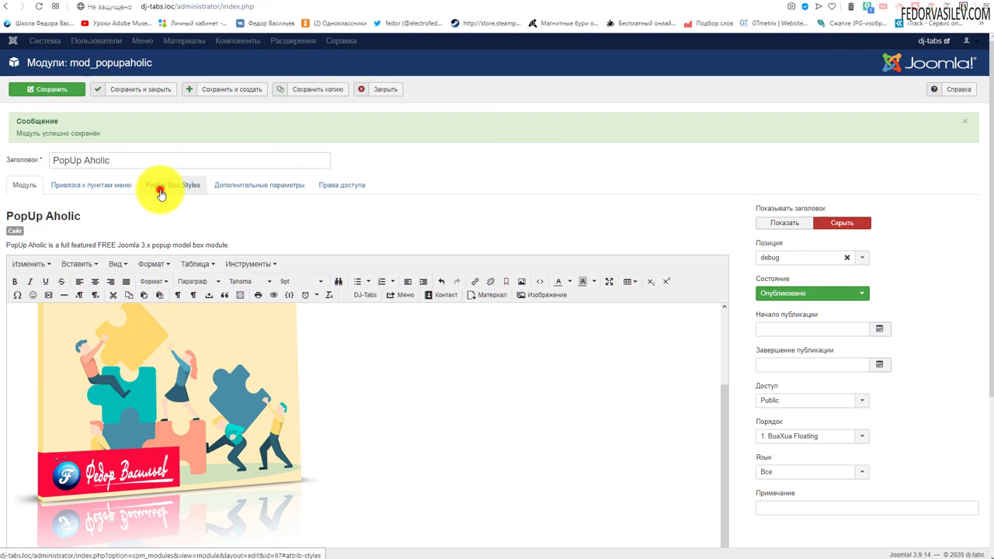
View the colour palette for Box Text Color in the module's styles and close it
click(160, 190)
click(107, 388)
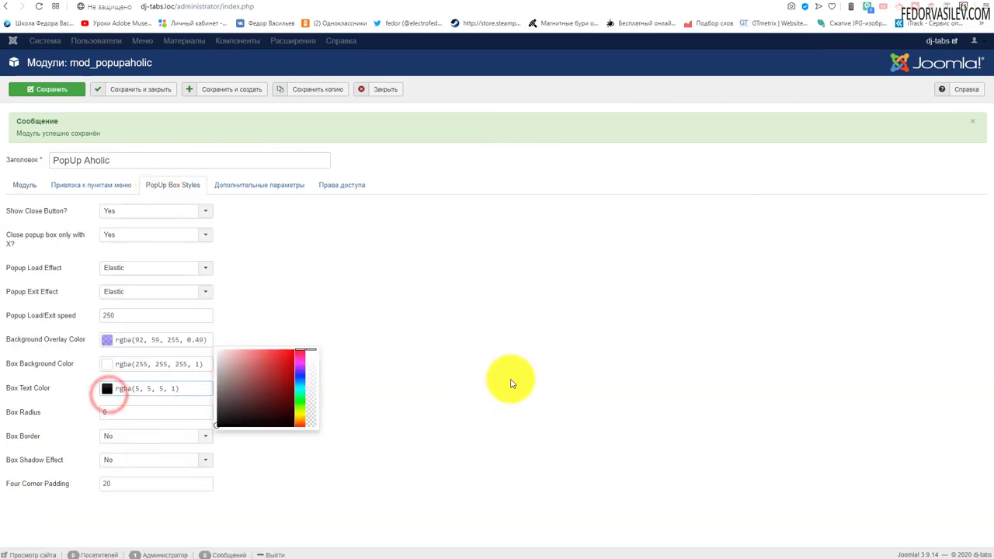
click(511, 382)
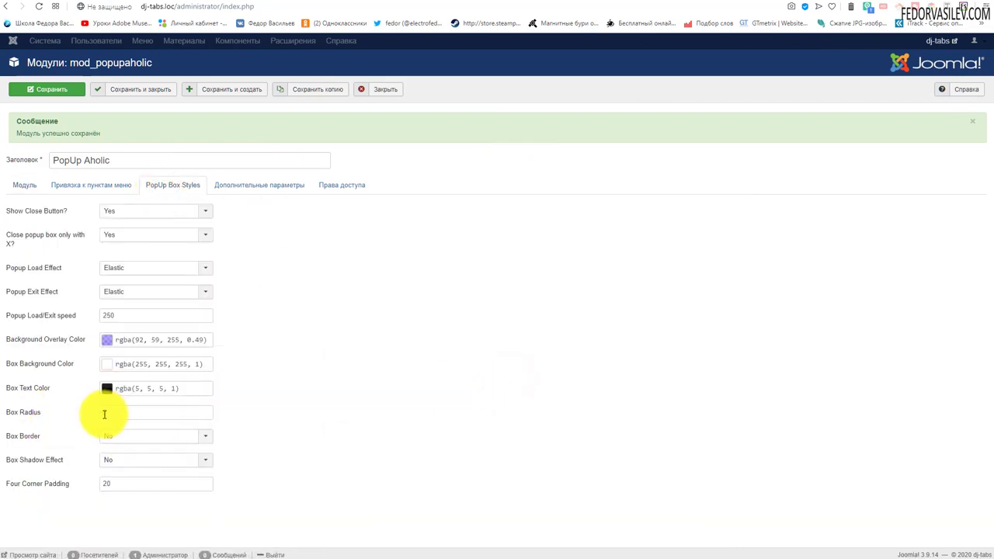
Save the module with Box Radius set to 30 and check the popup's corners on the reloaded Home page
text(30)
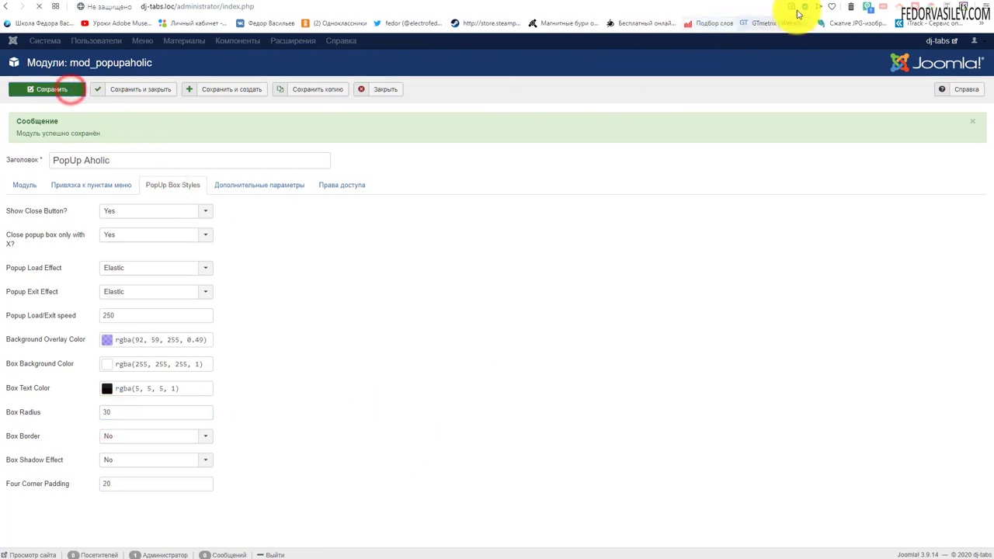
click(865, 4)
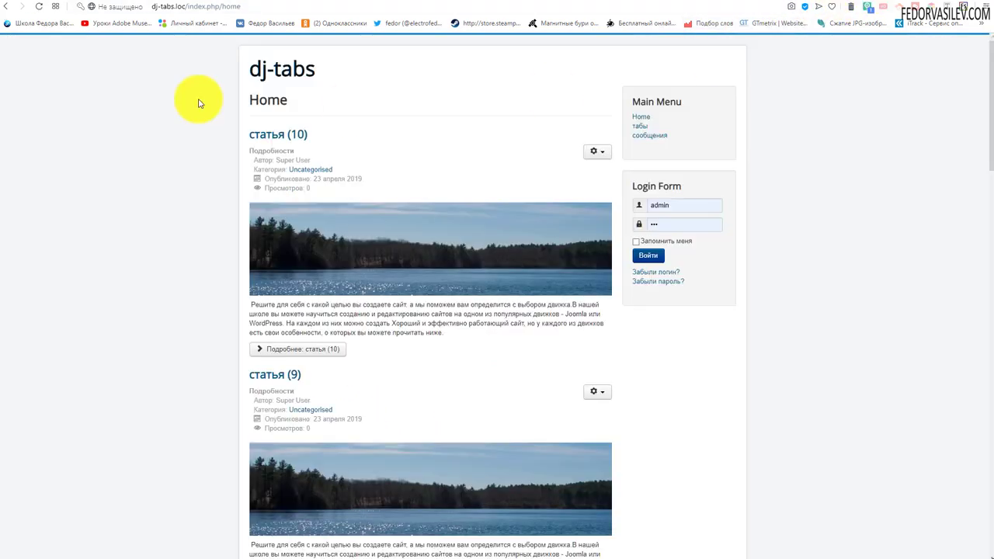
click(40, 7)
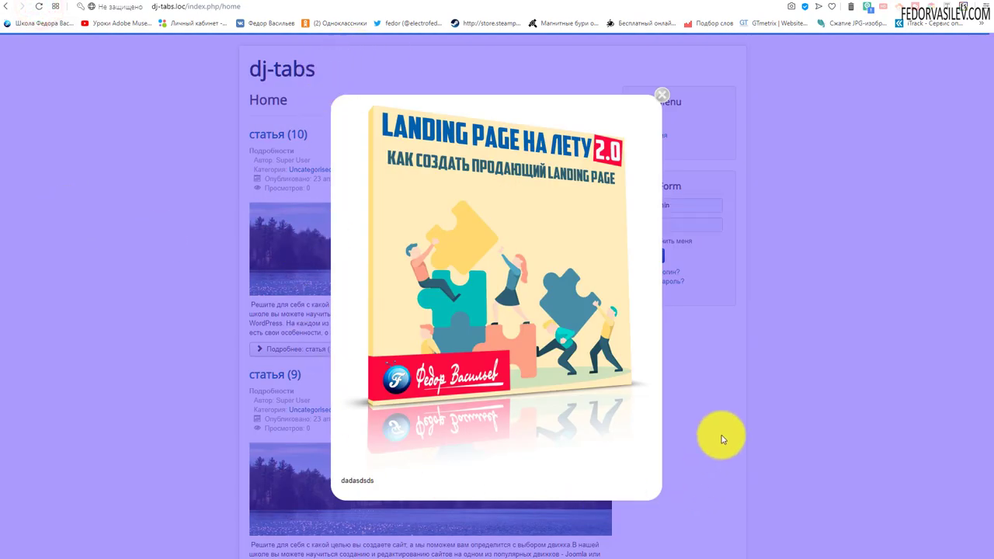
click(665, 101)
Set Box Radius to 0 and Box Border to Yes in the module's styles
key(ctrl+Tab)
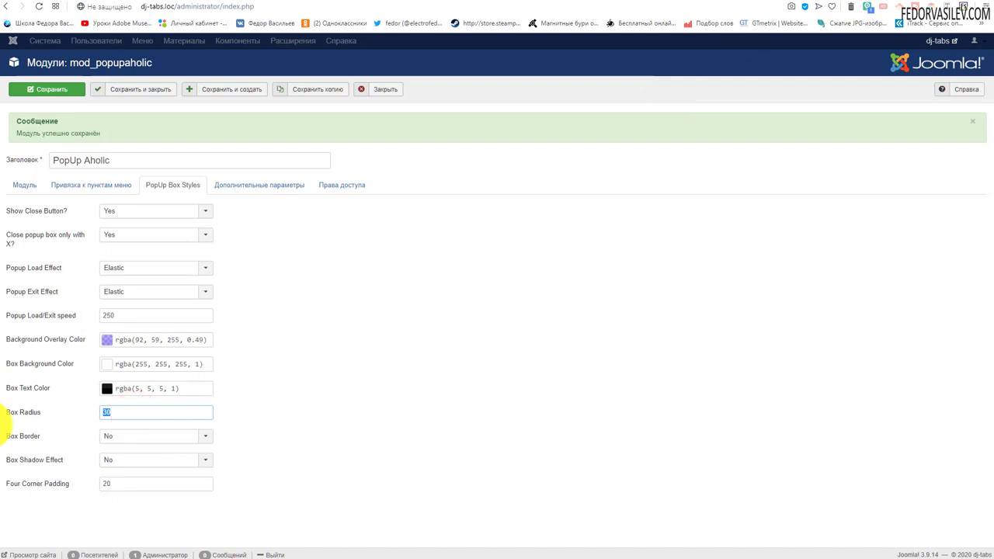
click(107, 440)
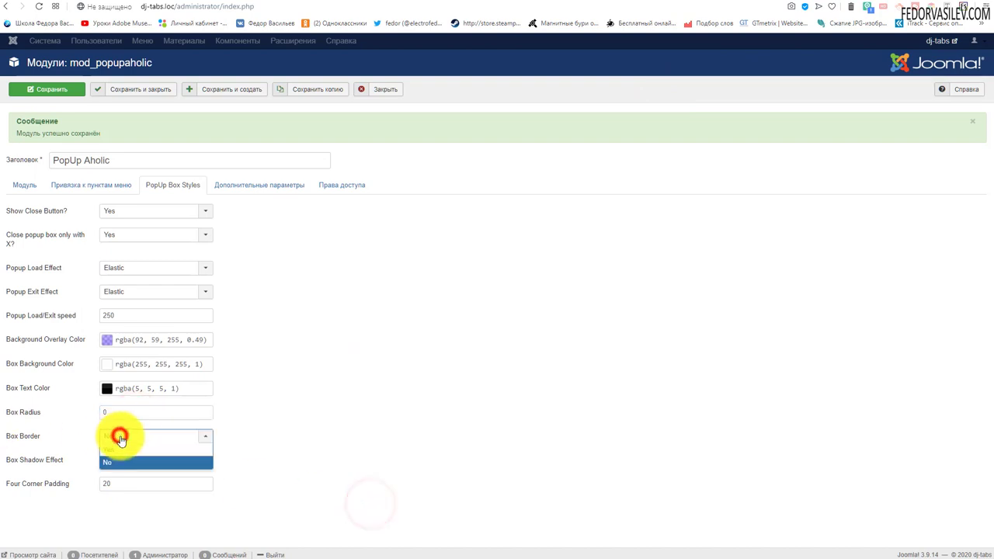
click(122, 453)
scroll(318, 410, down, 1)
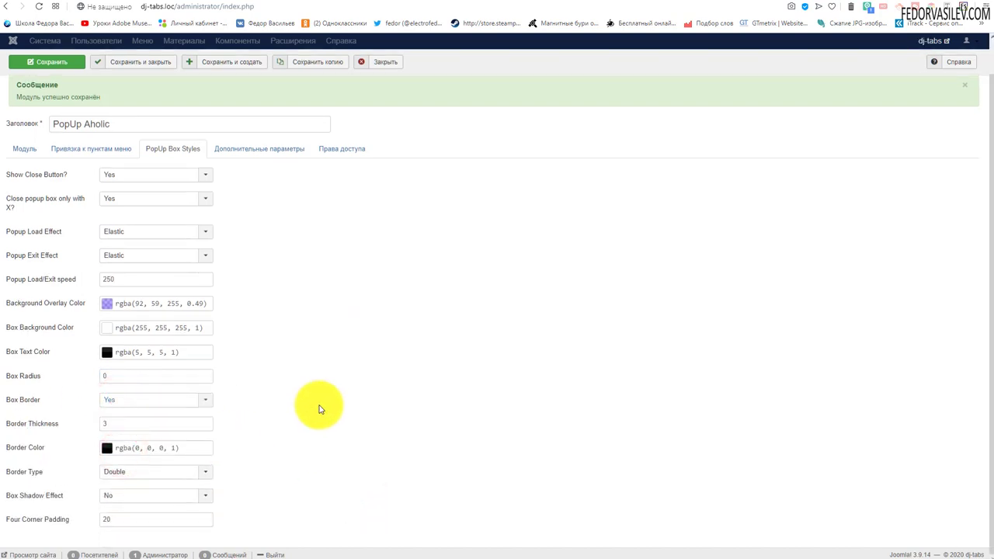
Examine the Border Thickness value, Border Color palette and Border Type options in the module's styles
double_click(110, 423)
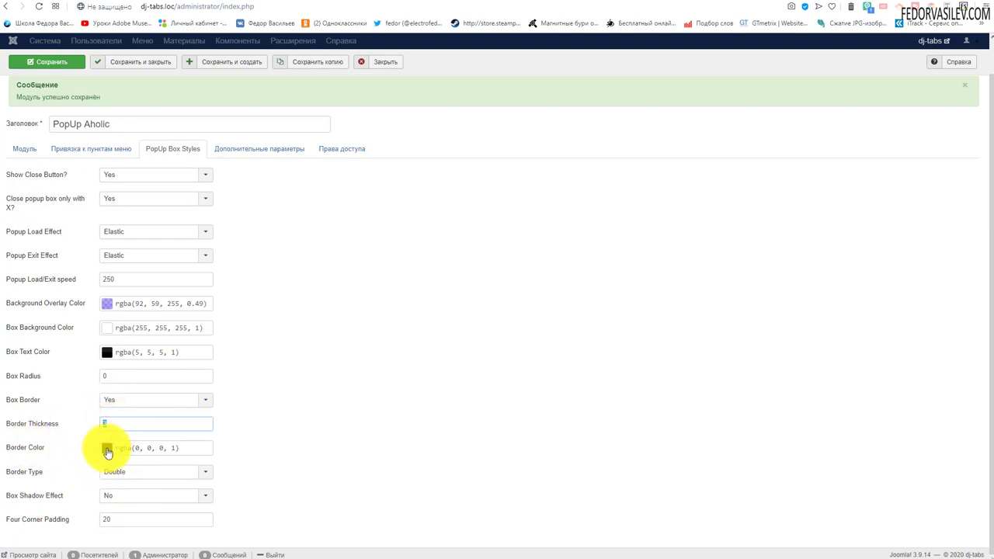
click(107, 450)
click(436, 330)
click(125, 474)
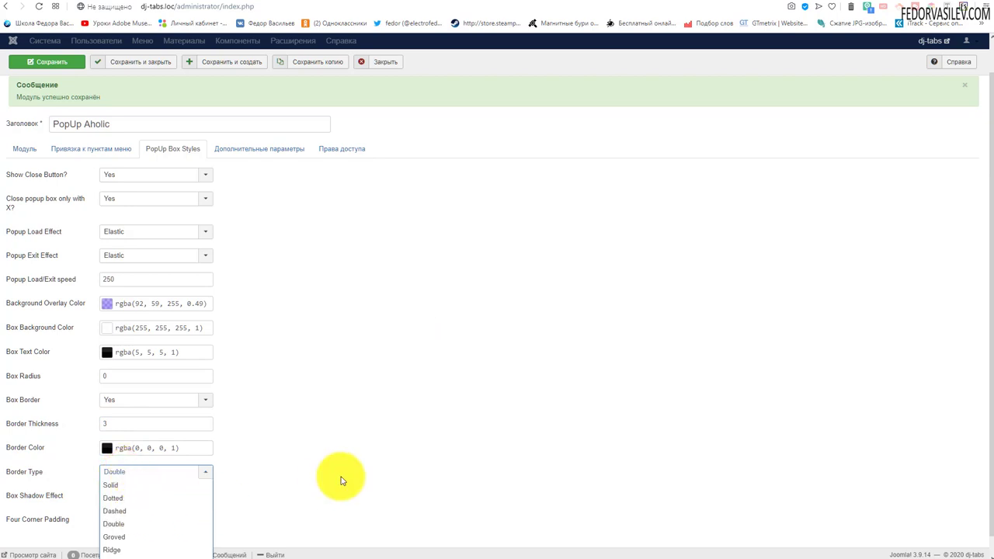
scroll(144, 477, down, 1)
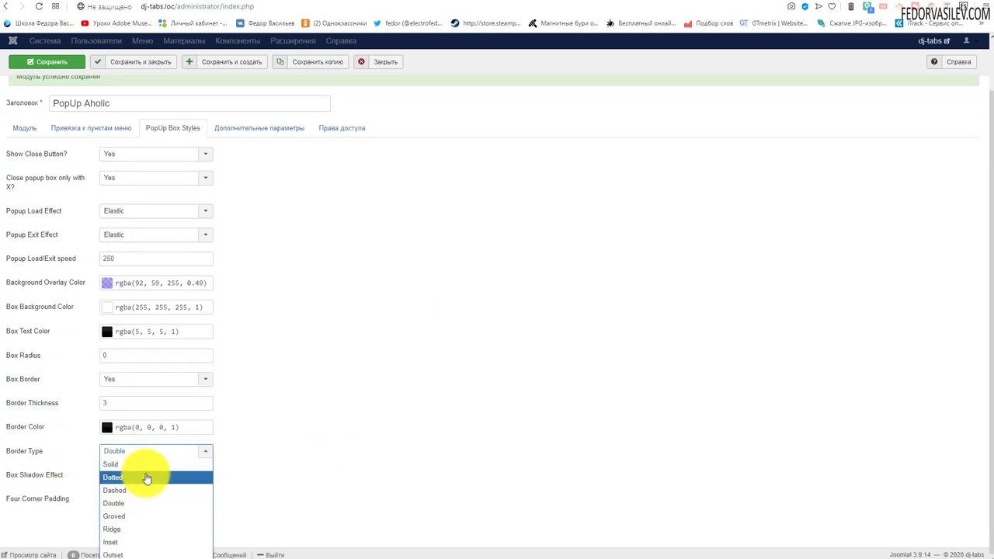
click(239, 430)
Set Box Border to No and Box Shadow Effect to Yes, and view the Box Shadow Color palette
click(141, 374)
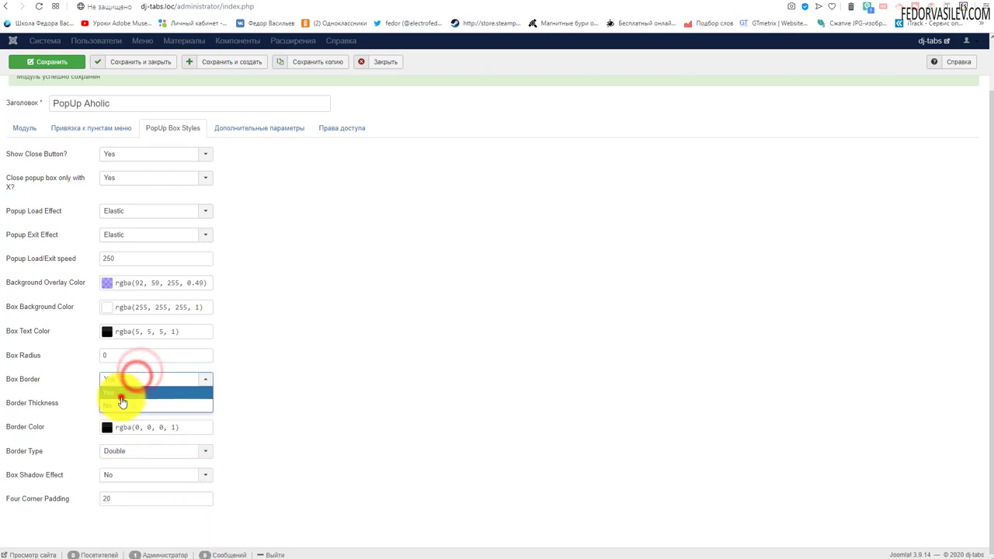
click(109, 404)
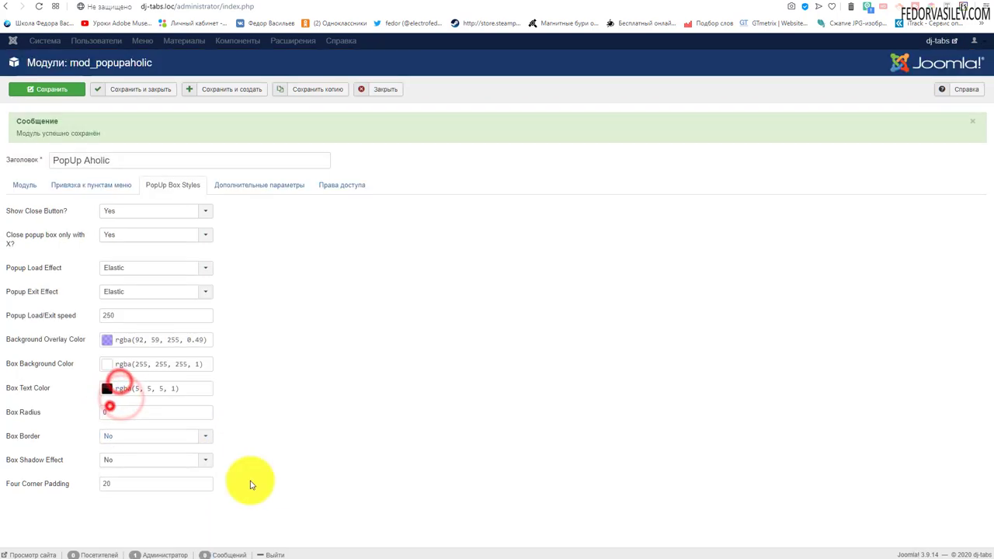
click(130, 465)
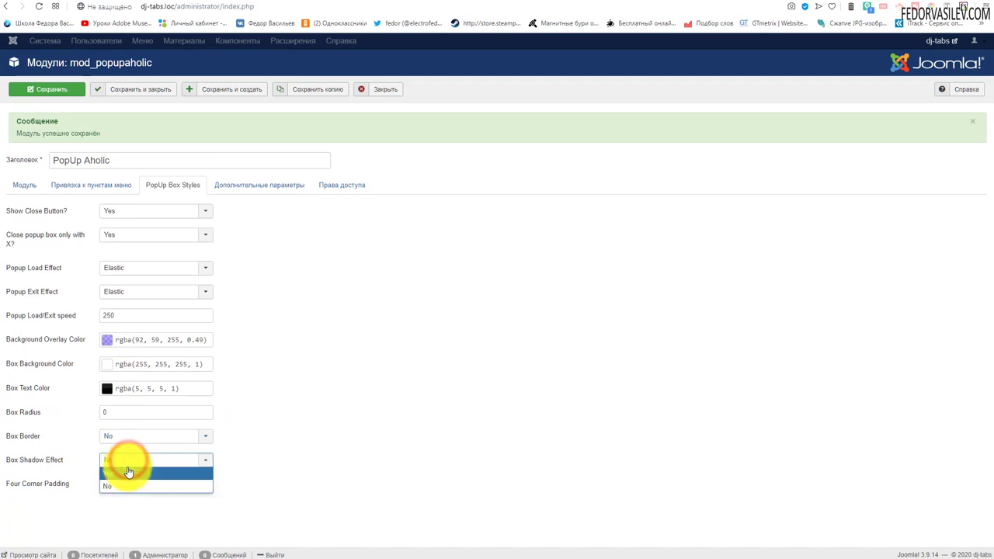
click(127, 471)
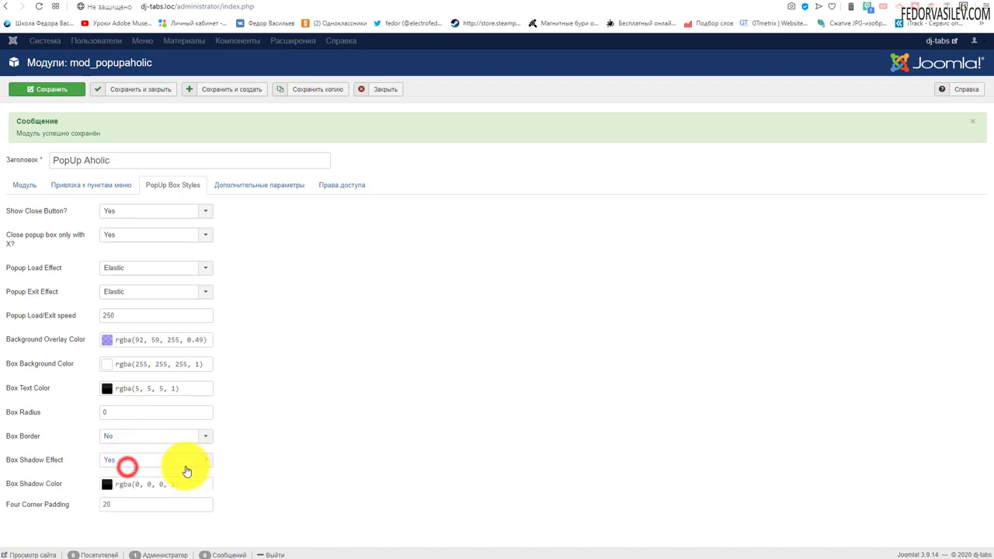
click(109, 485)
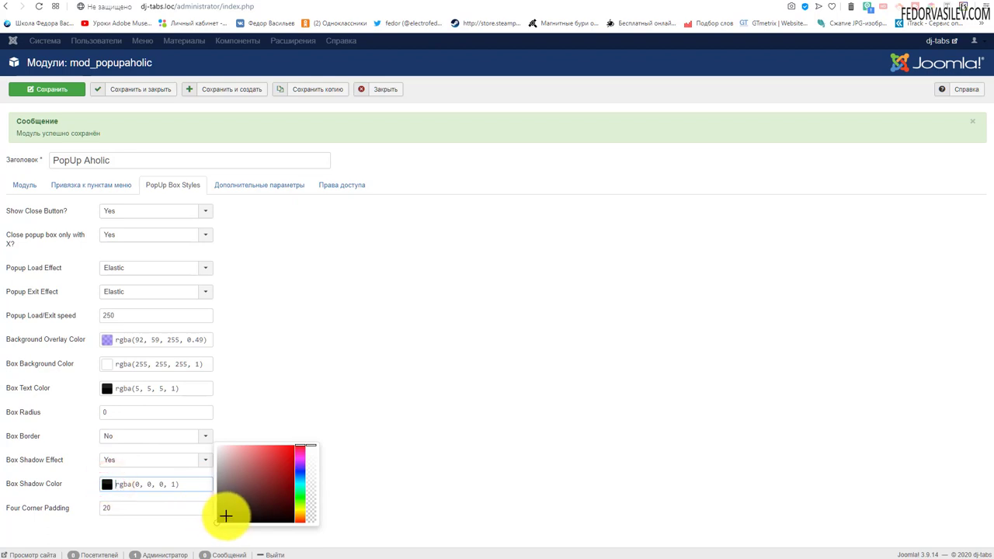
click(351, 421)
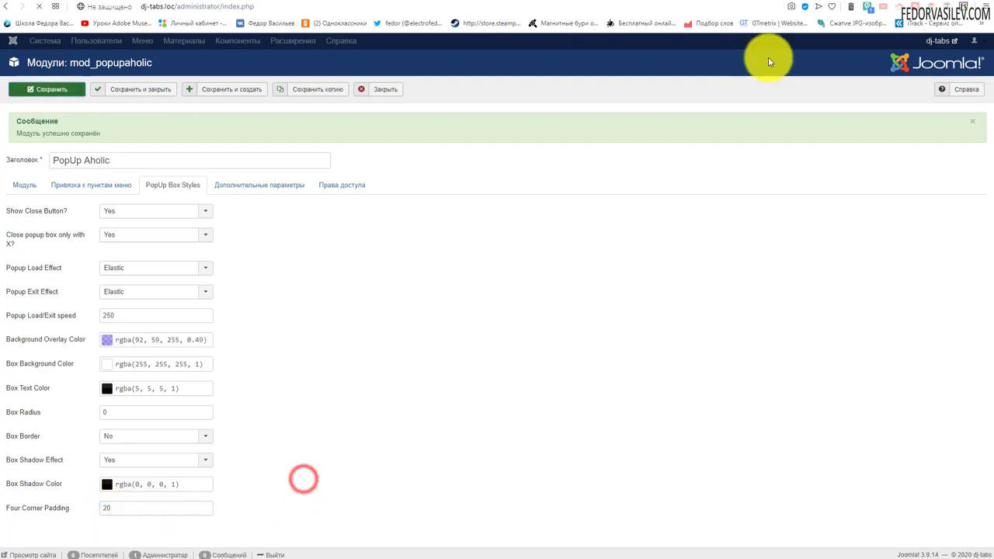
Save the module, check the popup's shadow on the reloaded Home page and close the popup
click(846, 10)
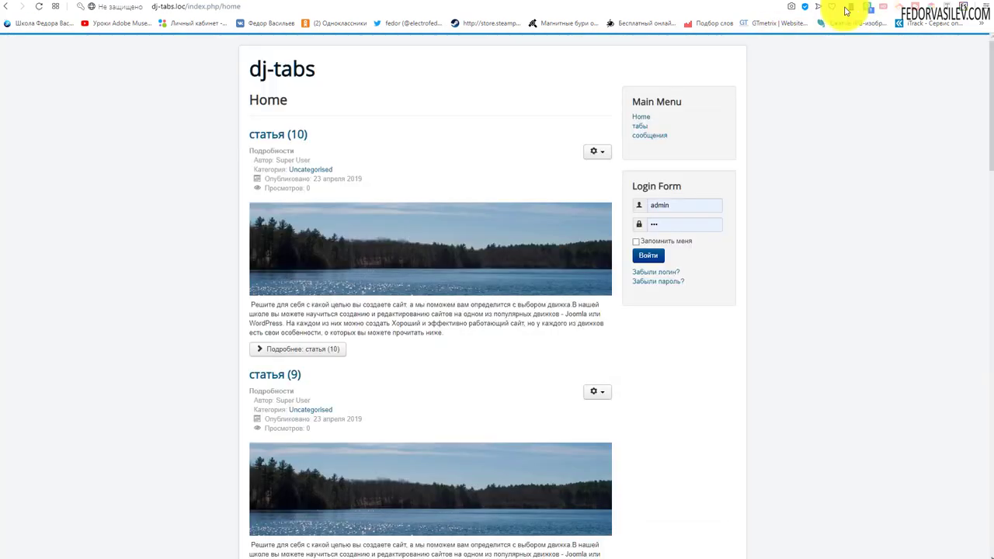
click(35, 9)
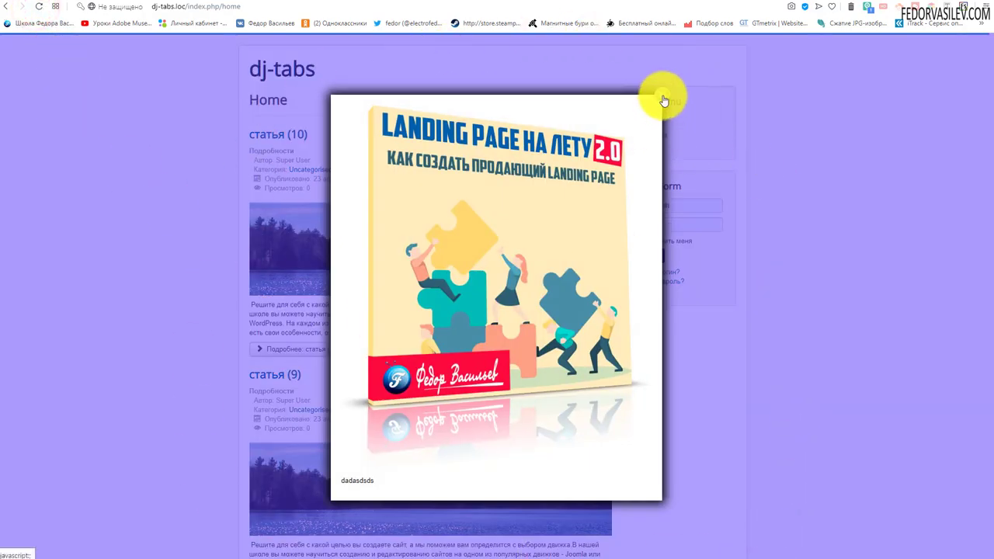
click(664, 100)
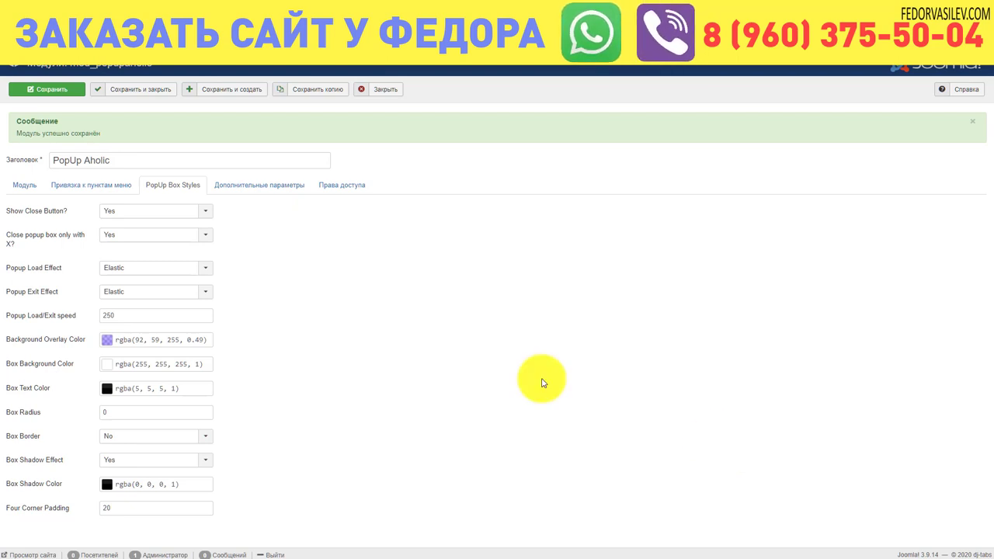
Try Load script files inline with Да and Load jQuery Library with Нет, and return inline loading to Нет
click(252, 189)
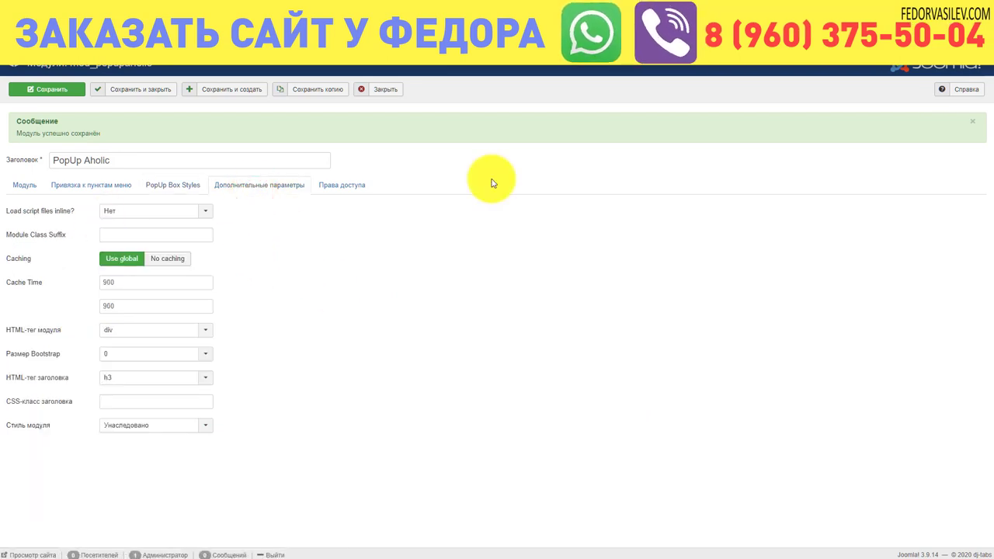
click(181, 220)
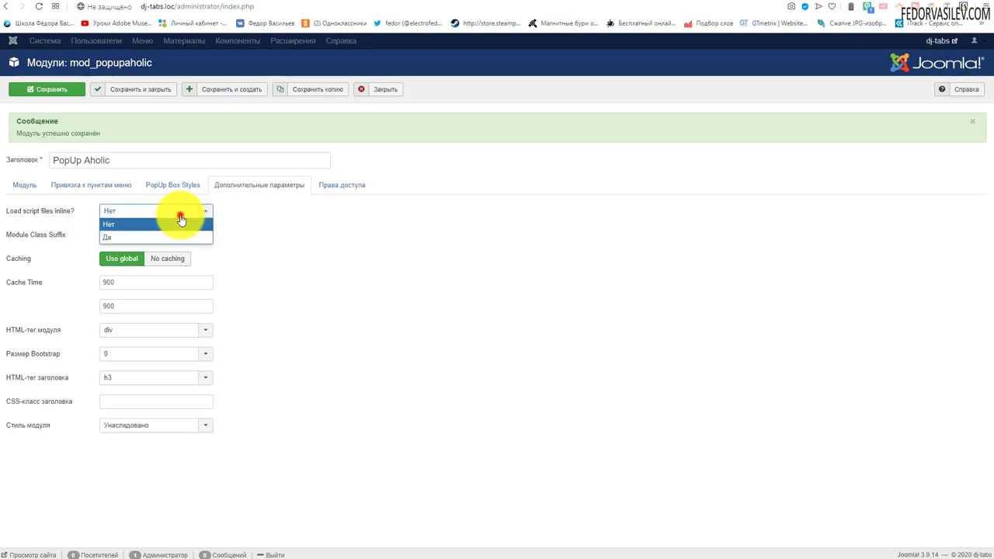
click(159, 234)
click(161, 235)
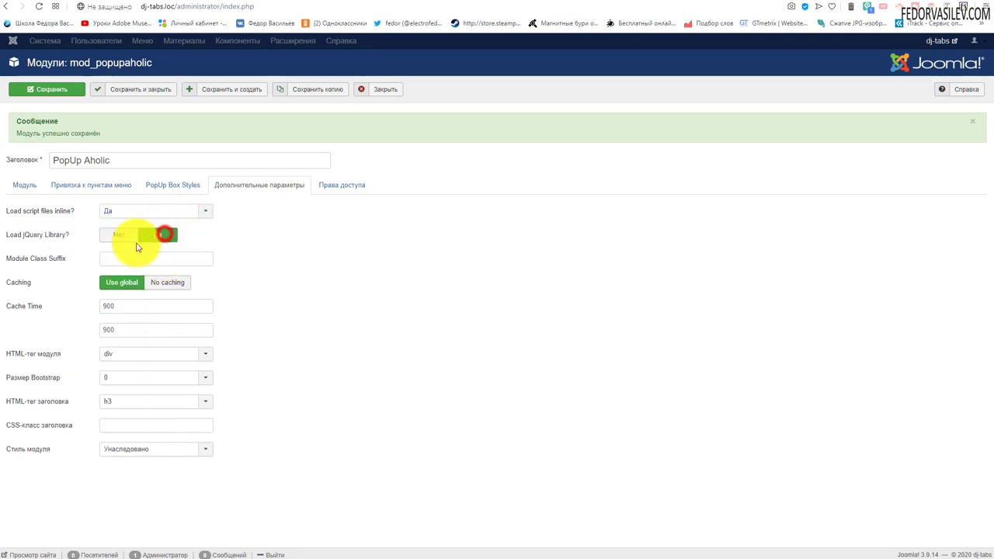
click(126, 236)
click(122, 210)
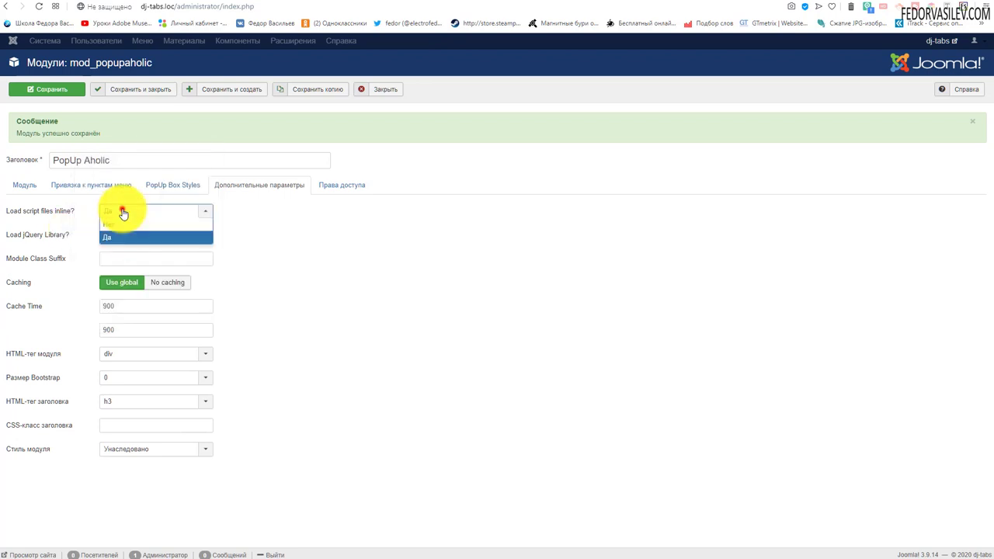
click(125, 225)
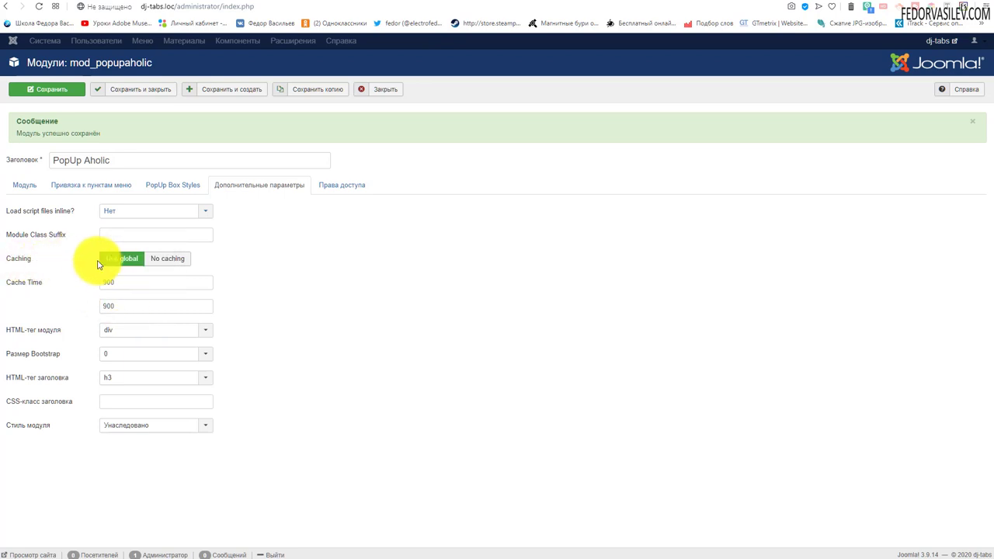
Set Caching to No caching in the module's additional parameters
click(169, 262)
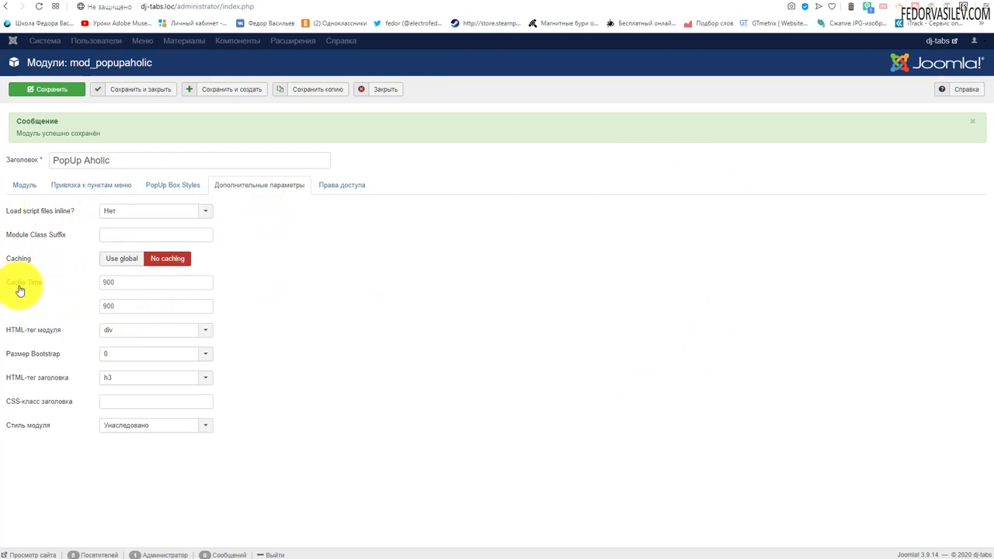
double_click(122, 282)
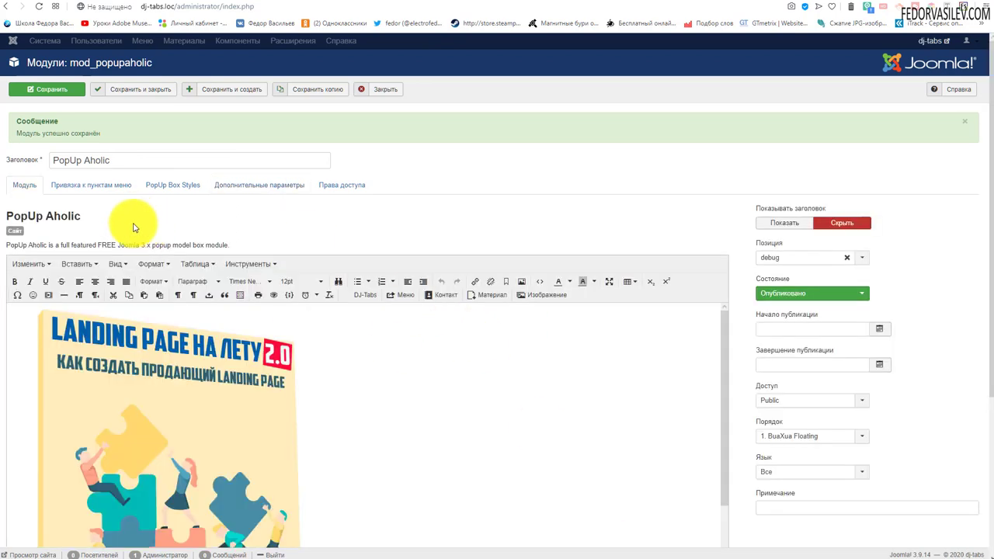
Review the module's main settings and set Show Close Button to No in the popup box styles
scroll(267, 366, down, 2)
scroll(285, 349, up, 2)
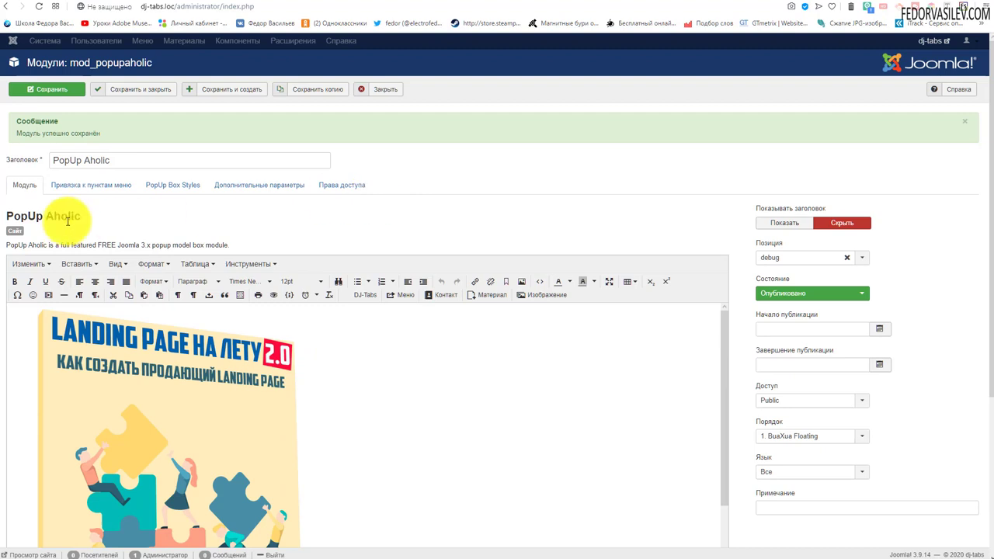
click(116, 188)
click(174, 191)
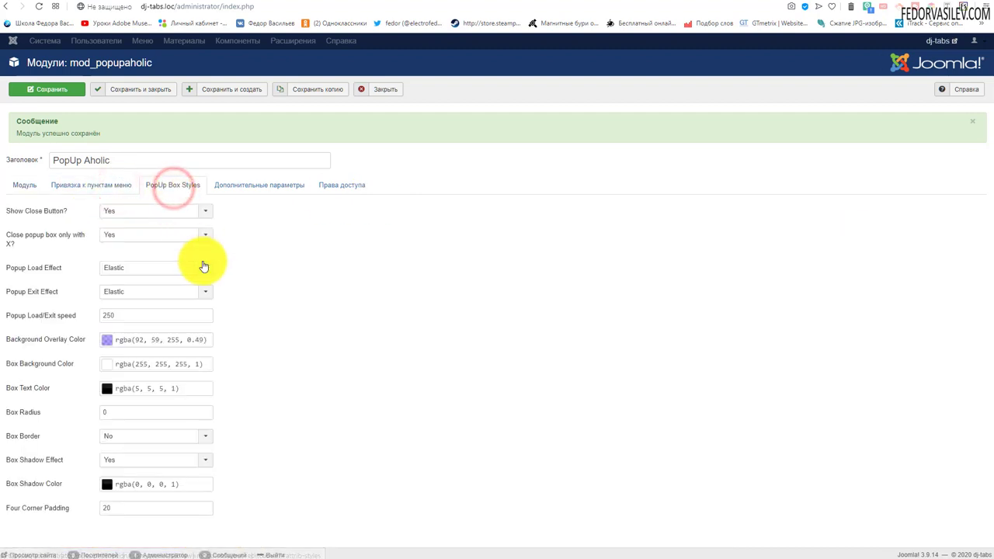
click(132, 211)
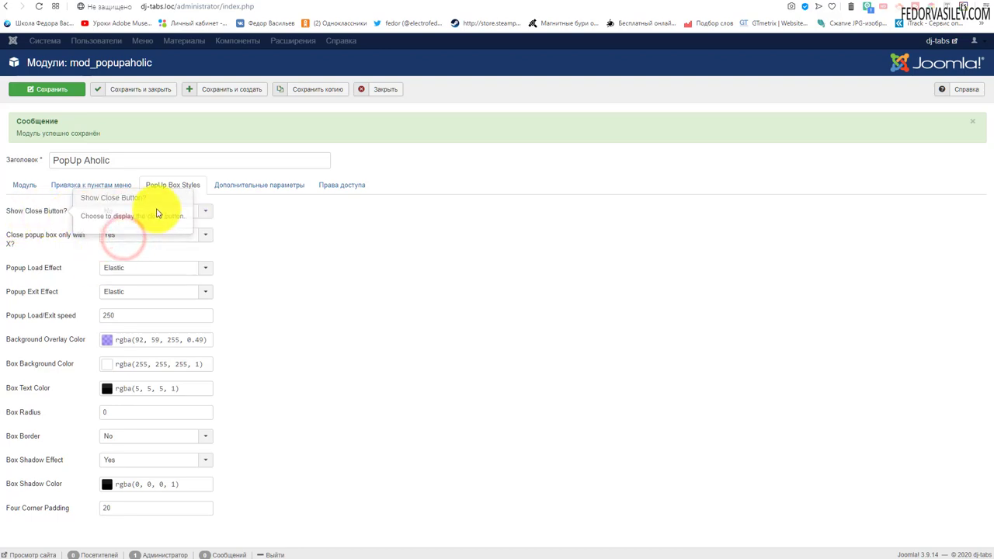
Replace the text line below the image with <a class="btn fancy-closeBTN" href="#">CLOSE</a> in the content's source code
click(19, 185)
scroll(272, 326, down, 2)
scroll(283, 361, down, 3)
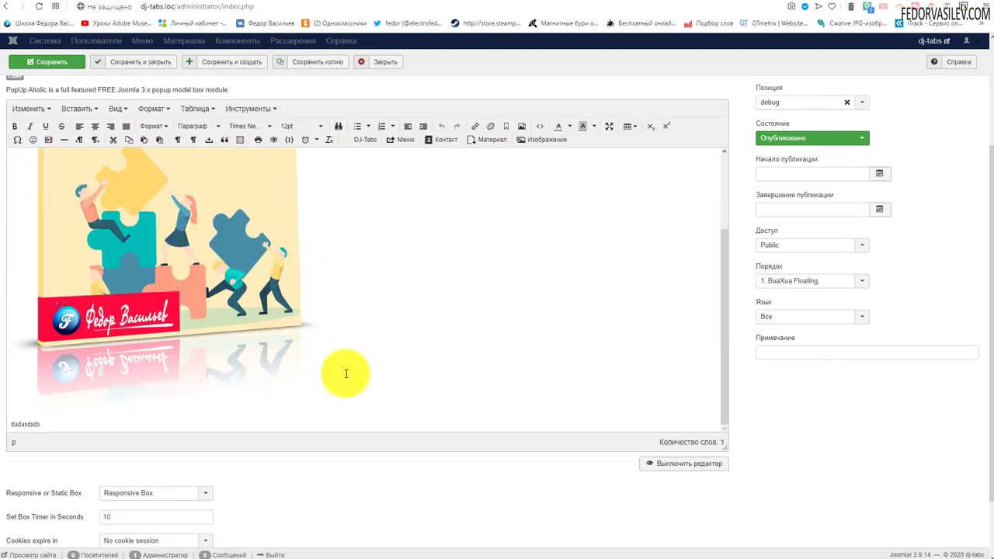
double_click(62, 423)
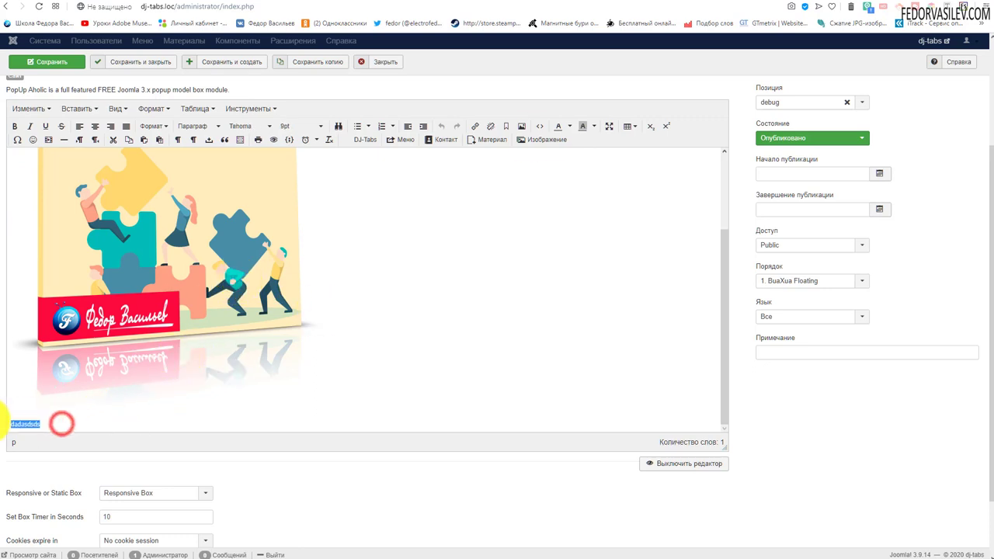
click(539, 126)
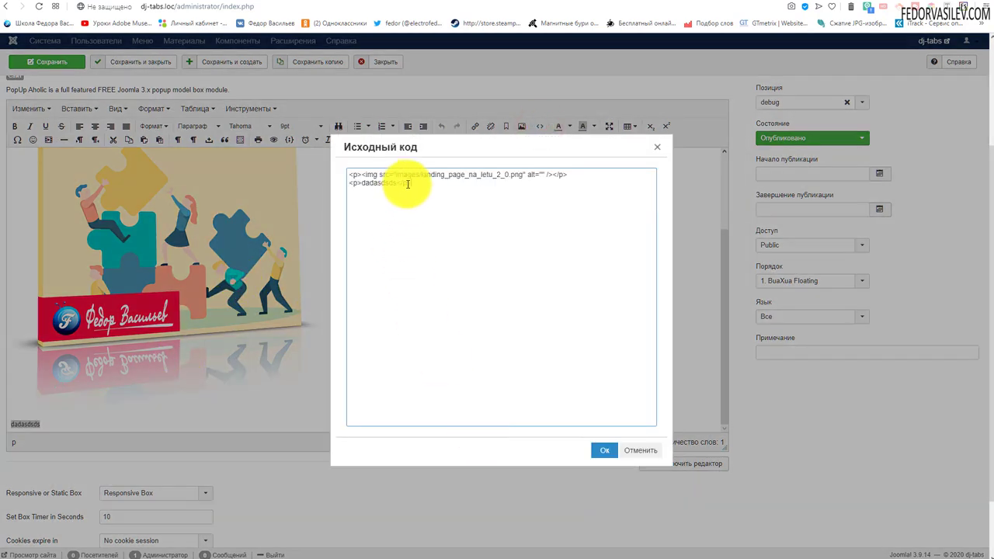
drag(396, 182, 369, 183)
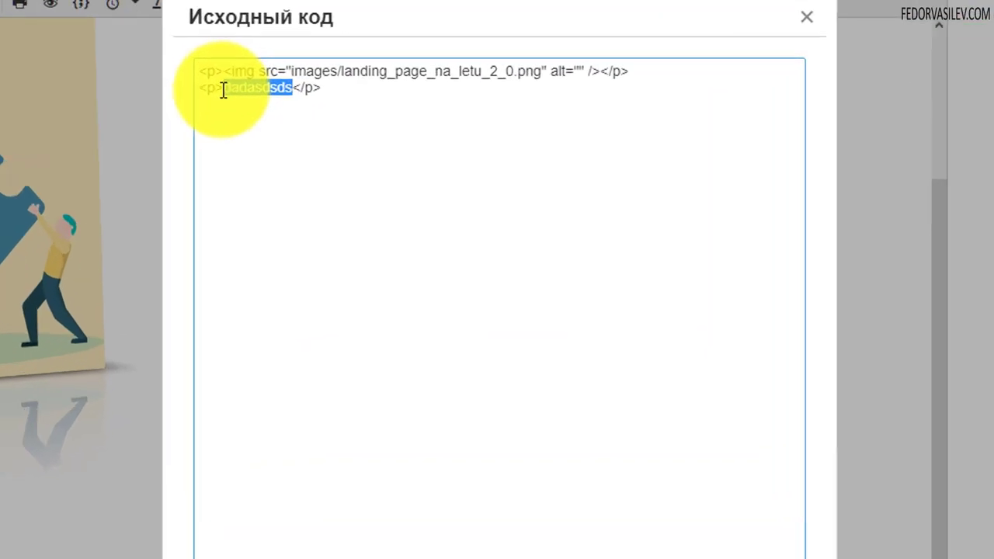
text(<a class="btn fancy-closeBTN" href="#">CLOSE</a>)
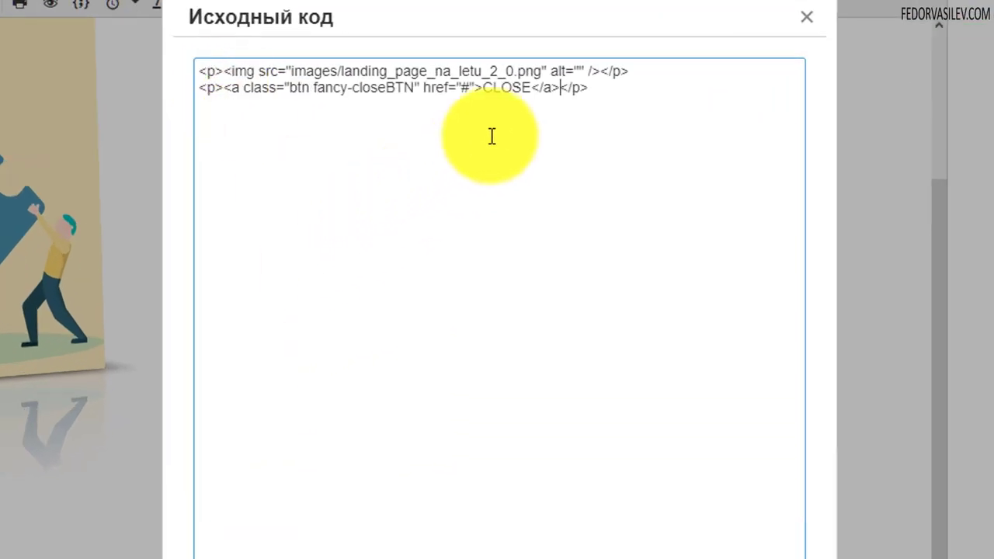
drag(599, 89, 182, 102)
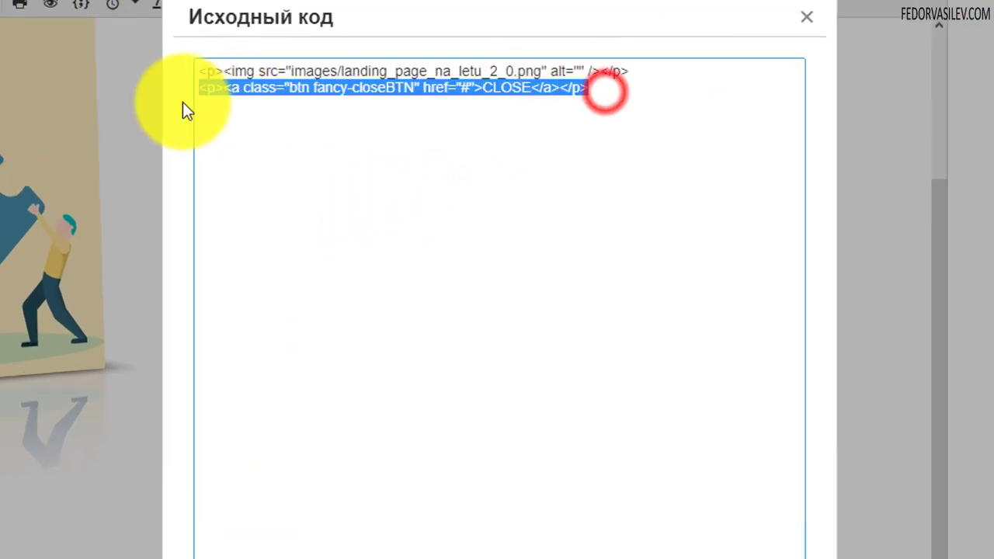
click(413, 135)
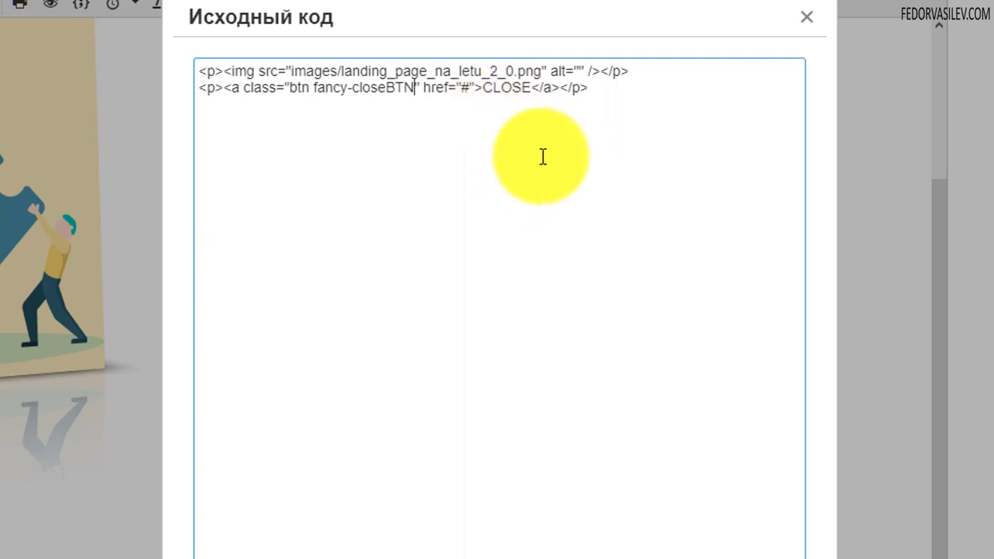
Change the close link's text to ЗАКРЫТЬ and apply the source code
double_click(489, 90)
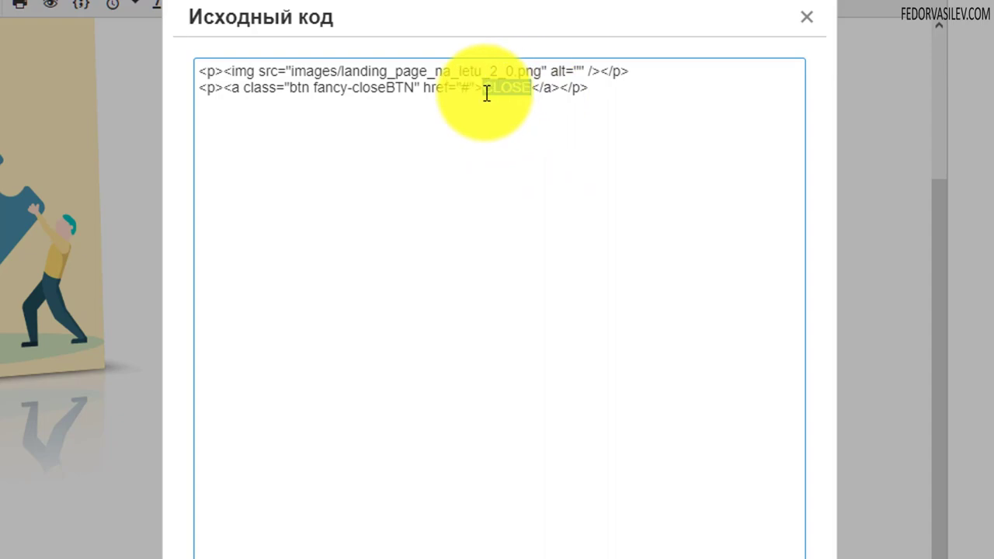
text(ЗАКР)
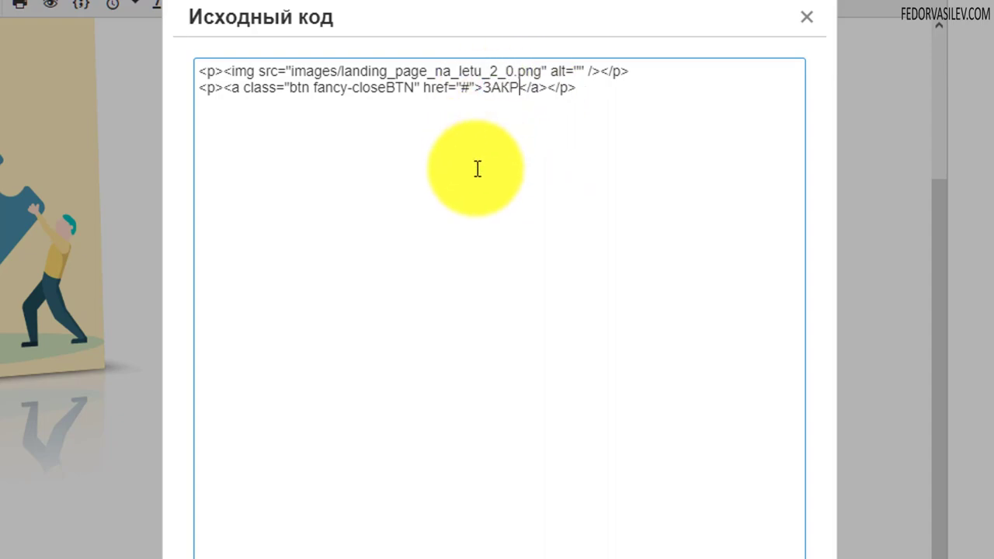
text(ЫТЬ)
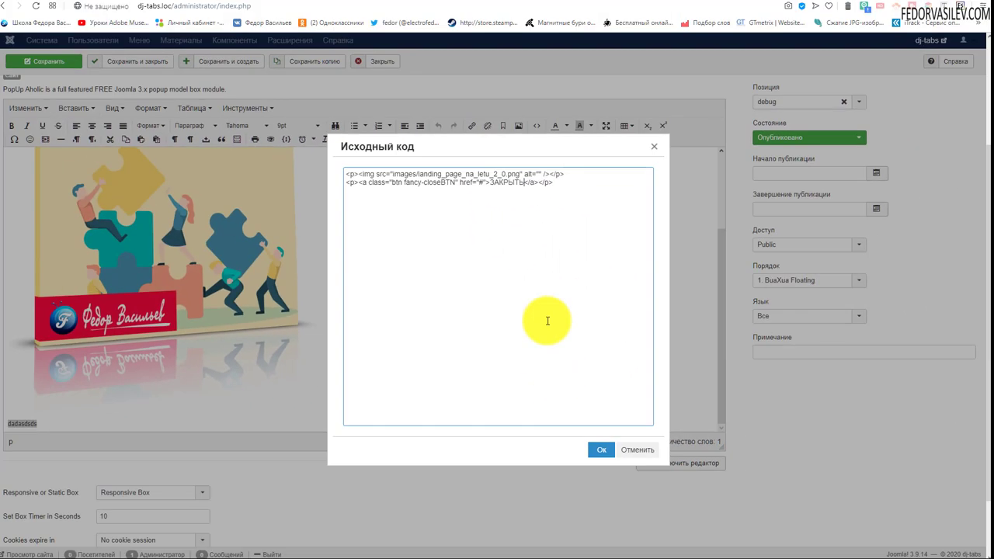
click(601, 450)
Center the ЗАКРЫТЬ link below the image and save the module
drag(57, 423, 4, 420)
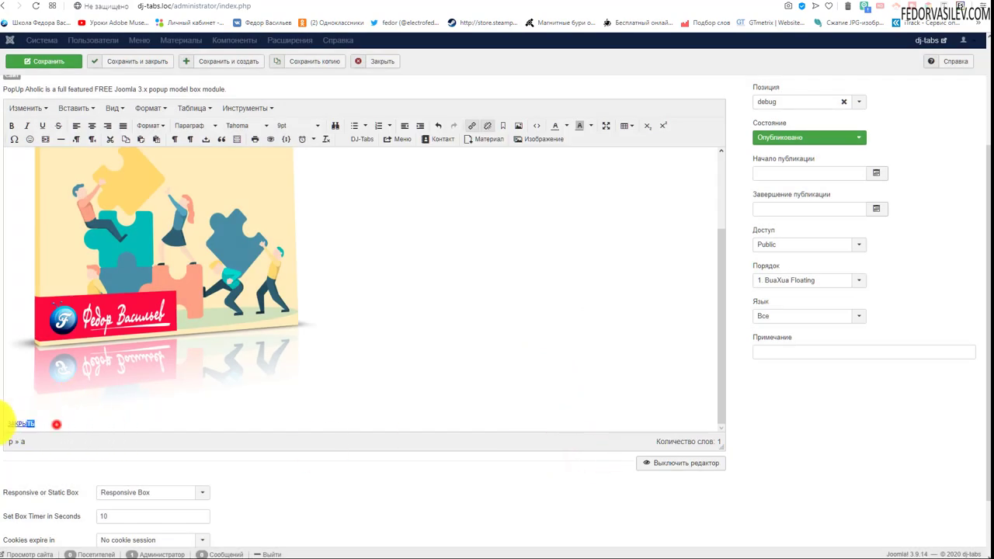
click(91, 125)
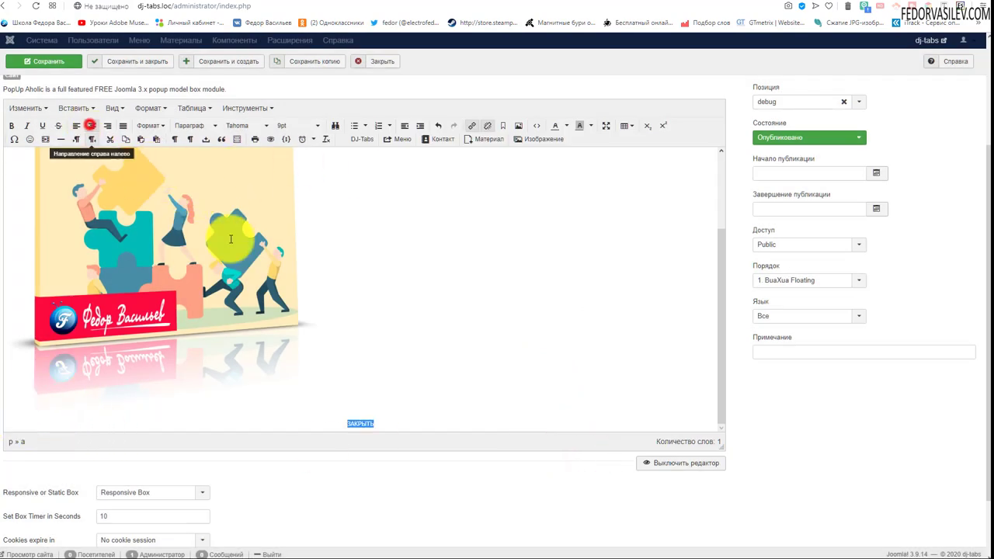
click(66, 64)
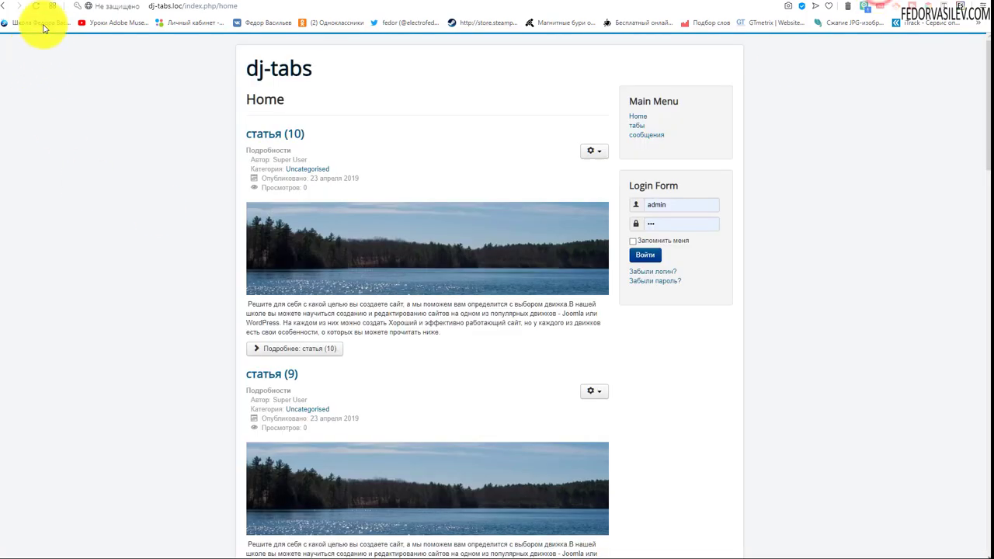
Reload the site's home page twice and test closing the popup with its ЗАКРЫТЬ button each time
click(38, 6)
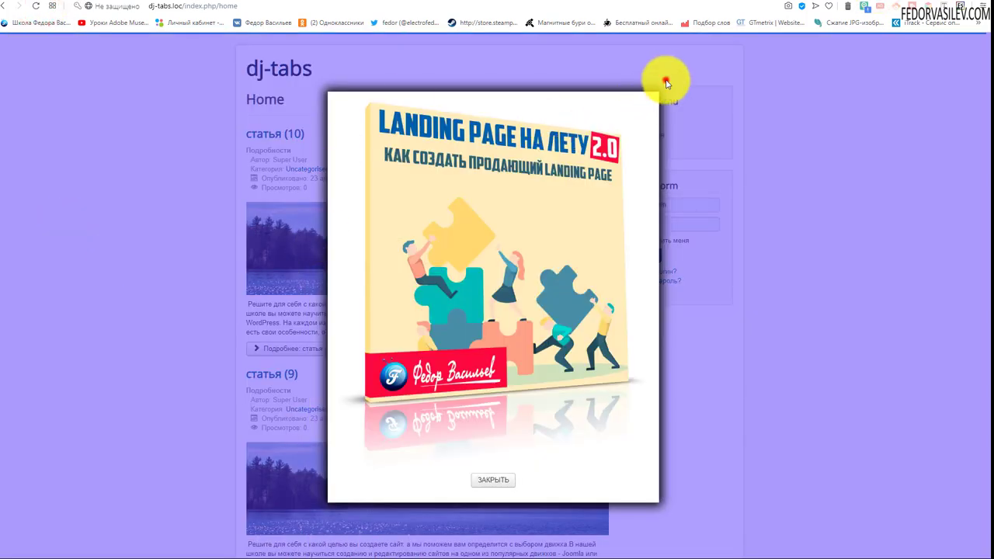
click(661, 82)
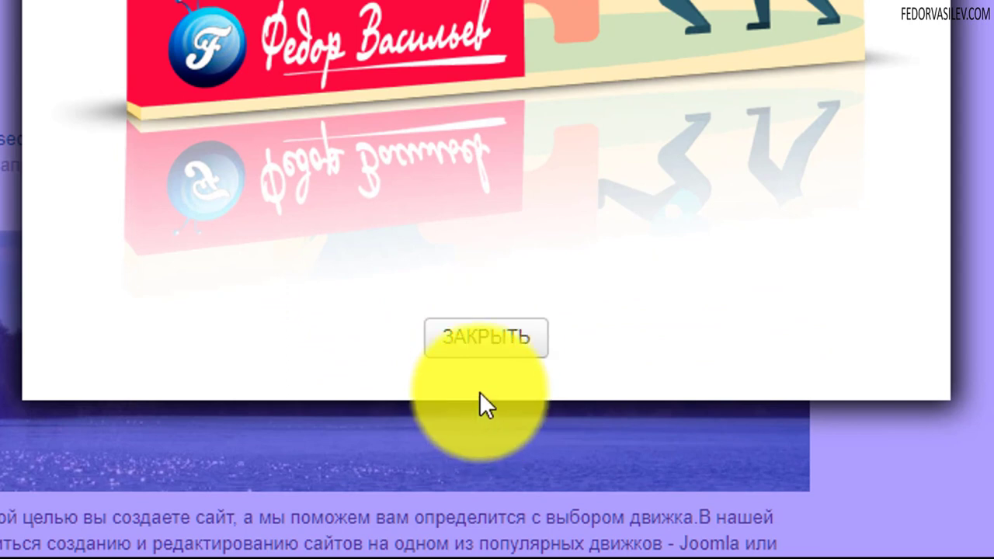
click(485, 347)
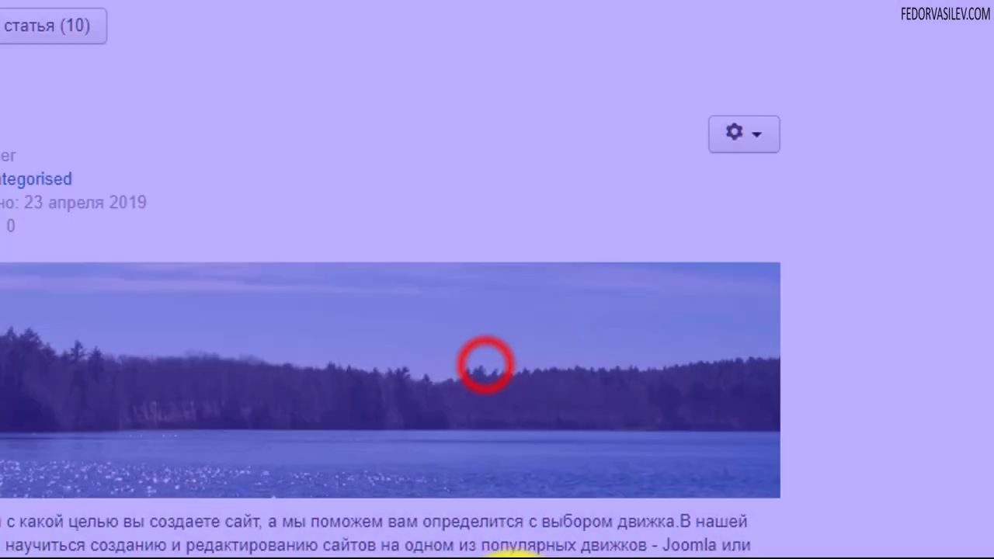
scroll(547, 361, down, 3)
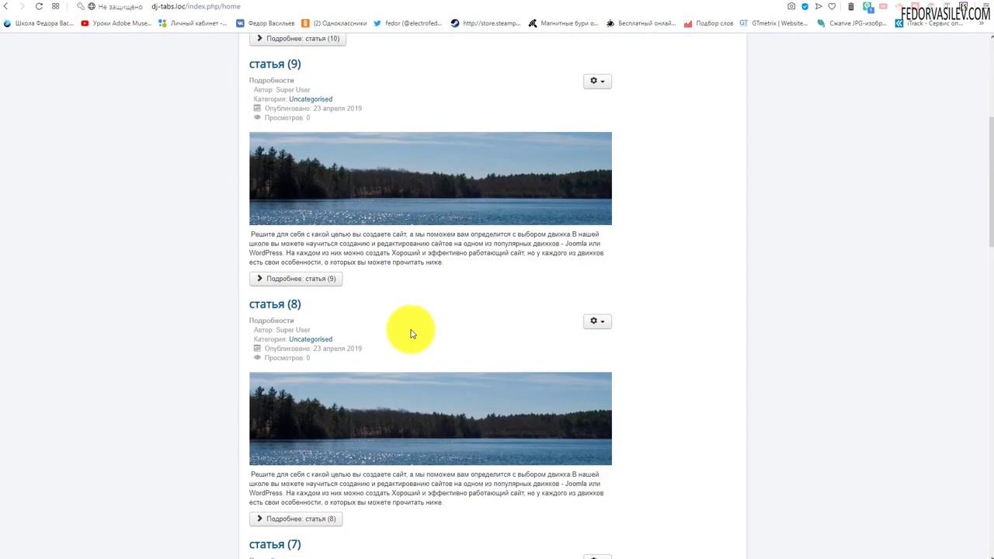
scroll(411, 333, up, 3)
click(39, 8)
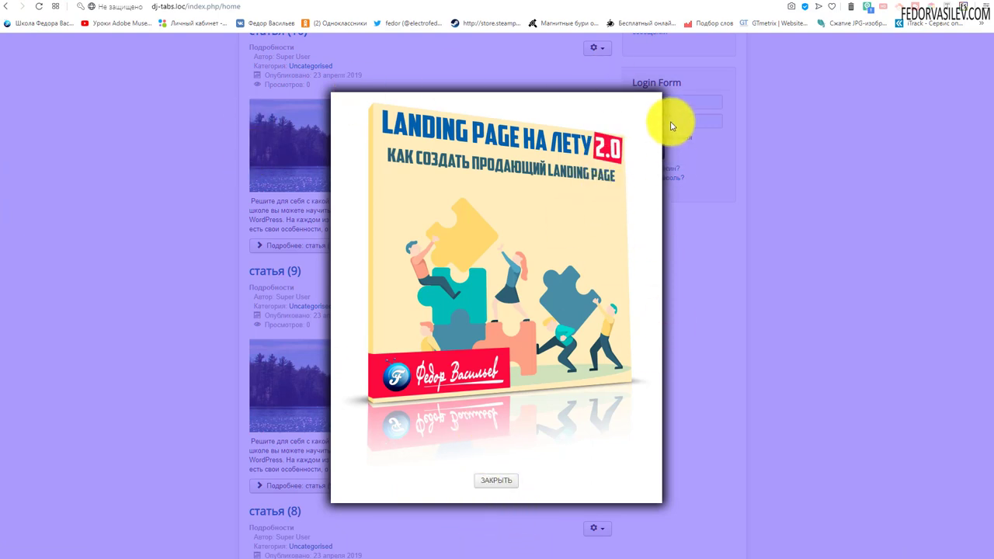
click(496, 484)
Start downloading the PopUp Aholic module archive from its extension page on graphicaholic.com
scroll(637, 432, up, 3)
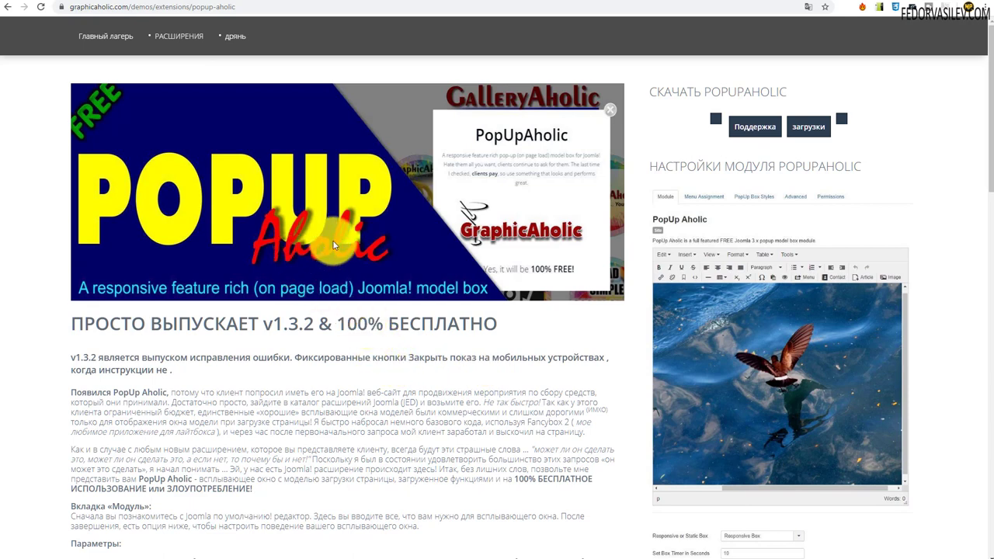
click(809, 134)
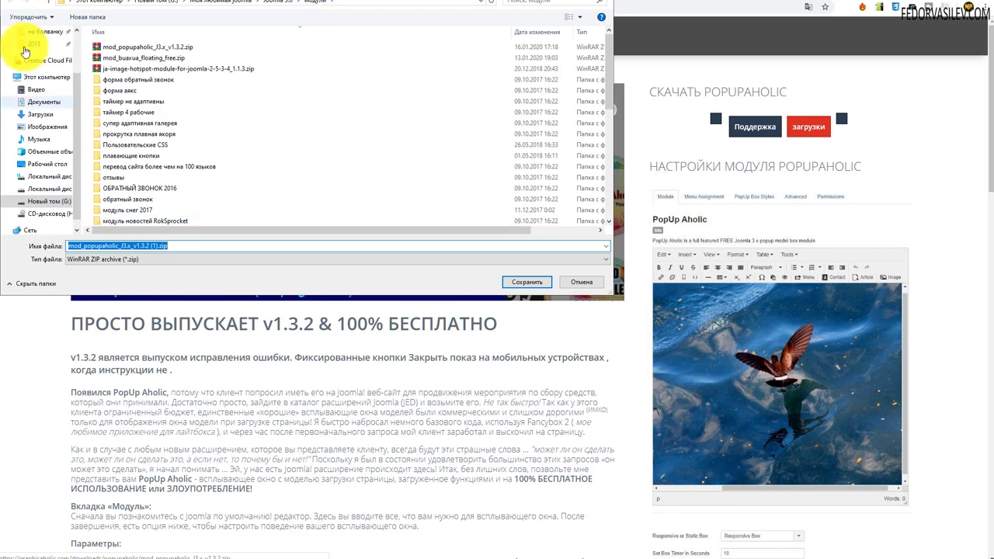
drag(185, 246, 66, 246)
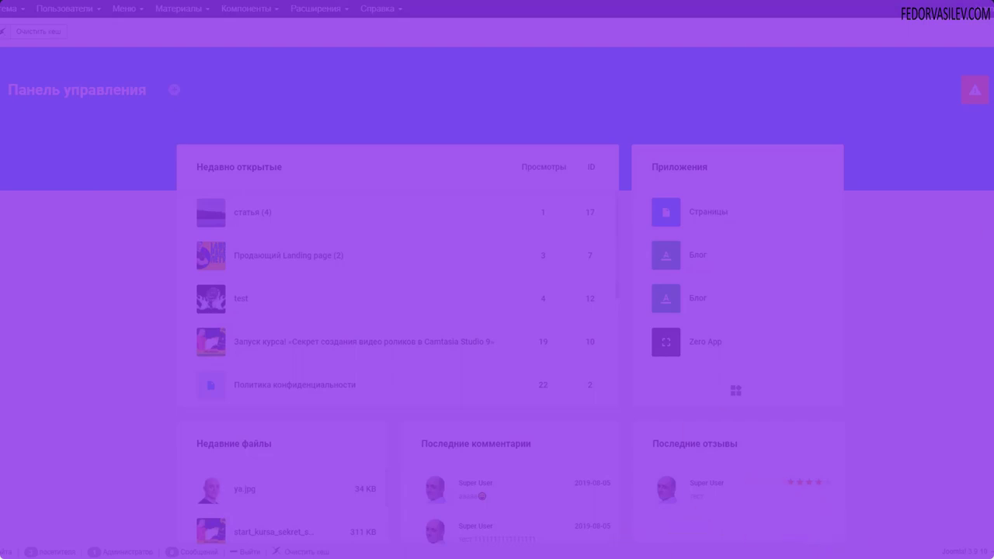
click(984, 97)
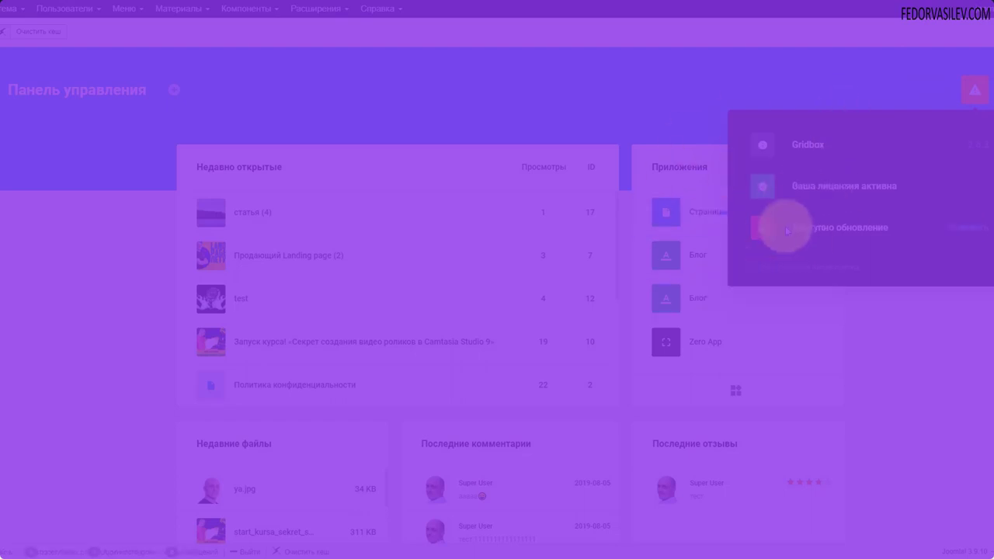
click(824, 185)
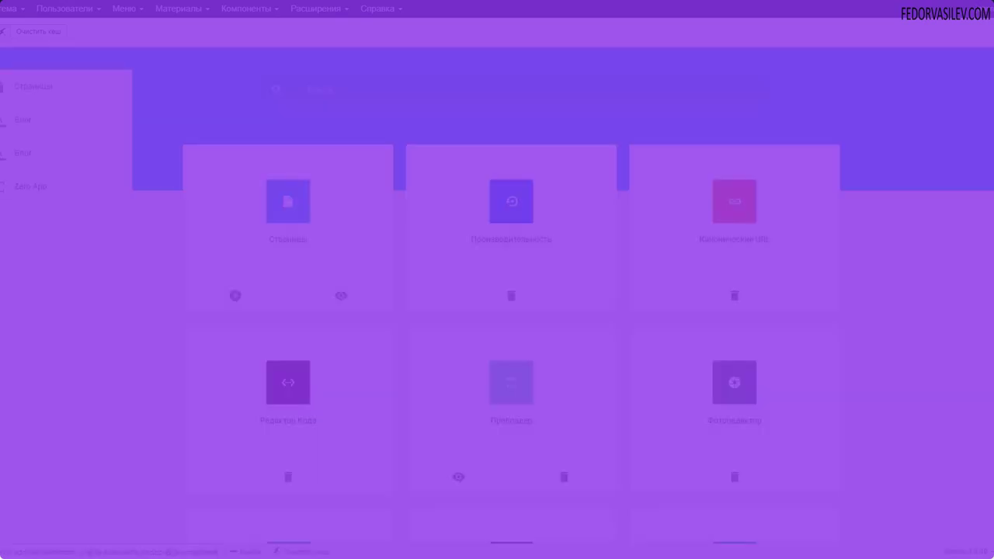
click(16, 188)
click(303, 335)
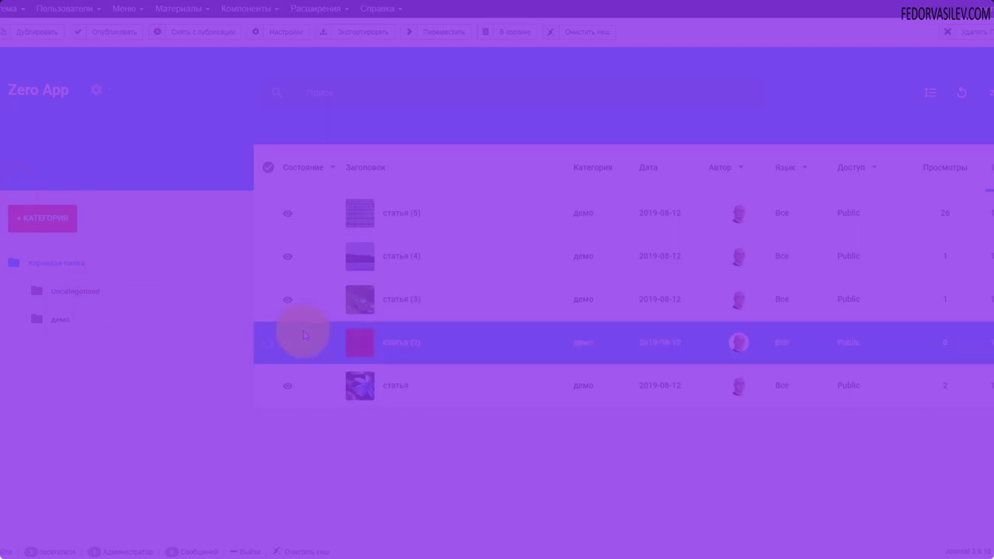
click(97, 90)
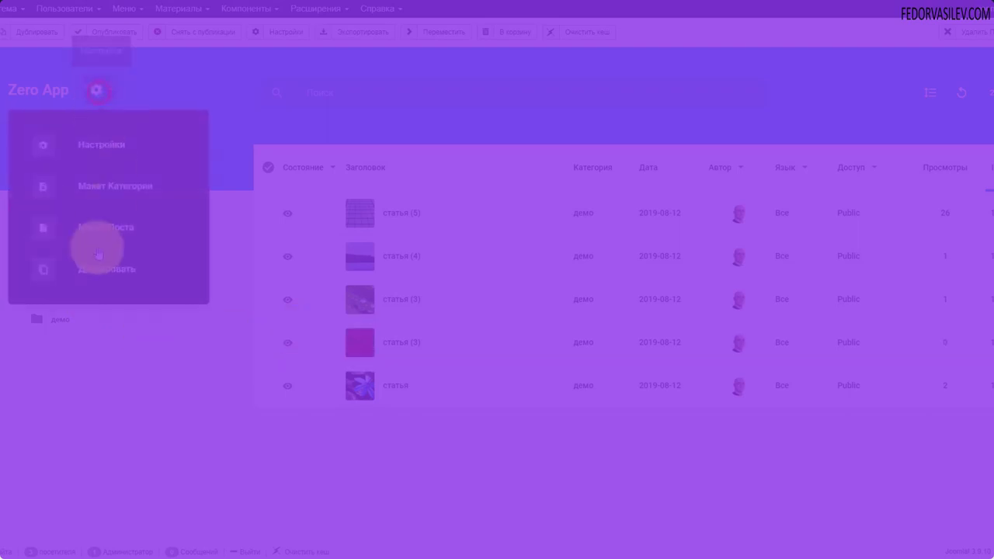